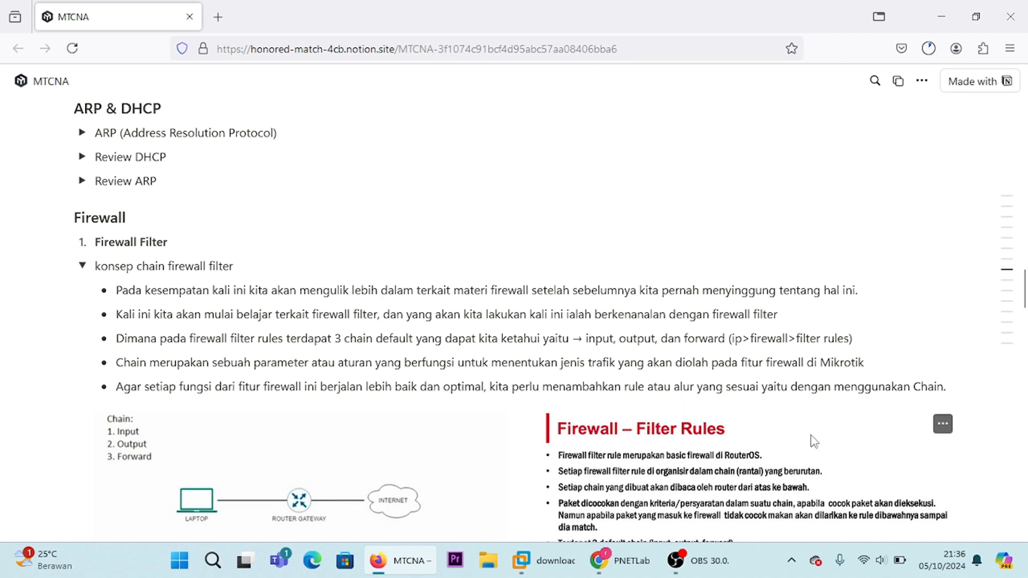
Step: Read the firewall filter chain notes covering Input, Output and Forward, down to the example cases
scroll(814, 442, "down", 5)
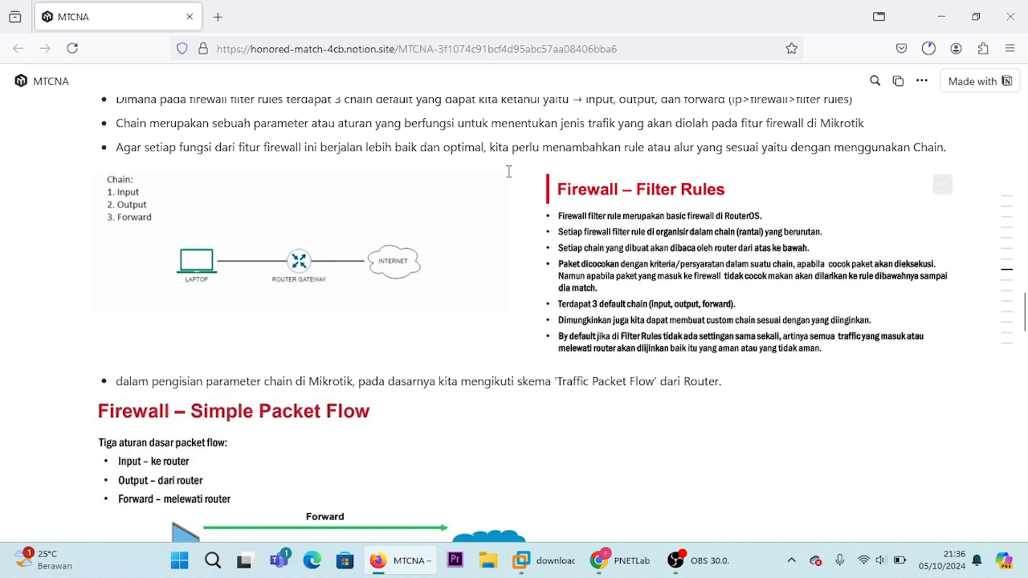
scroll(748, 230, "down", 5)
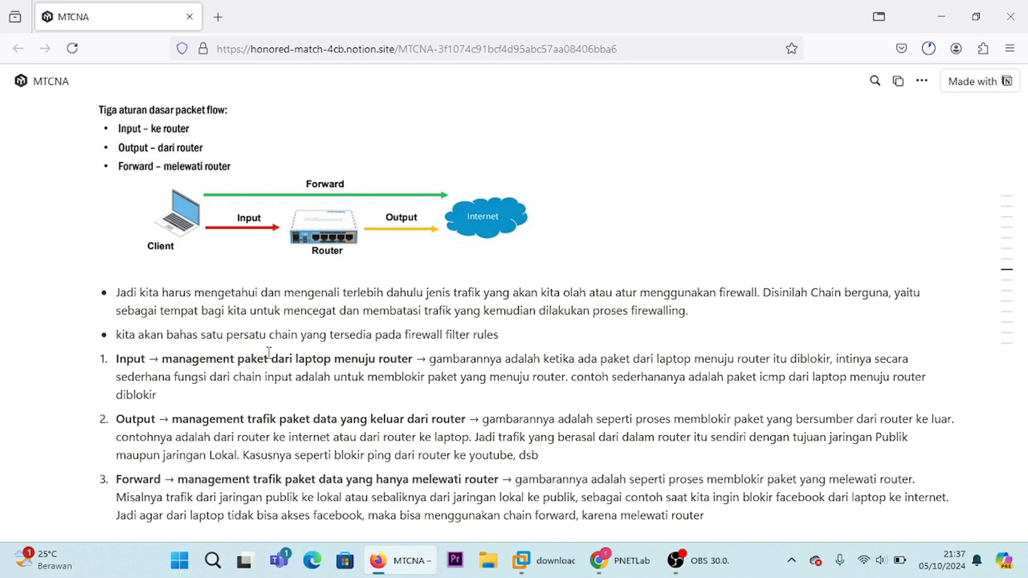
scroll(269, 352, "down", 2)
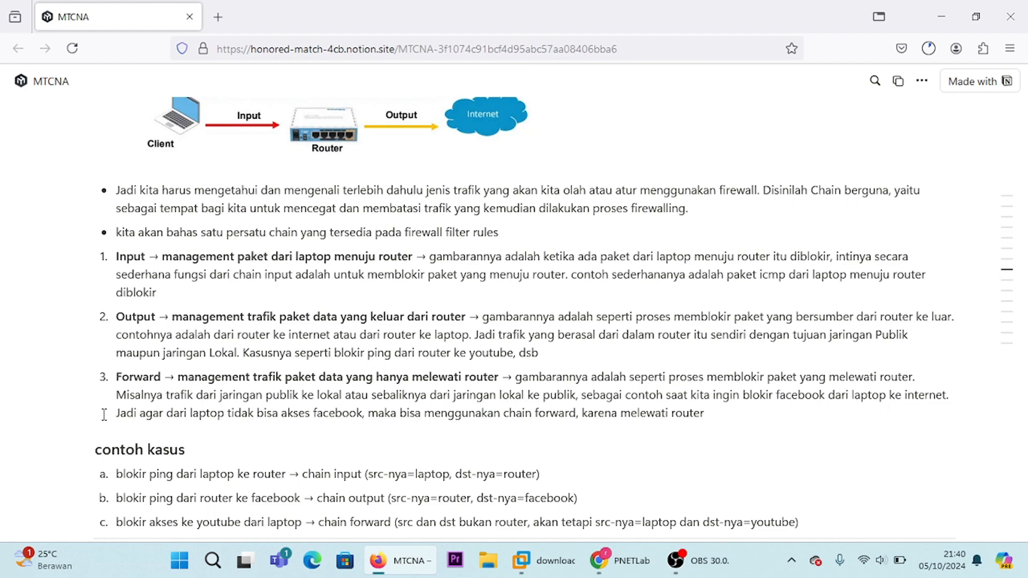
scroll(104, 415, "down", 2)
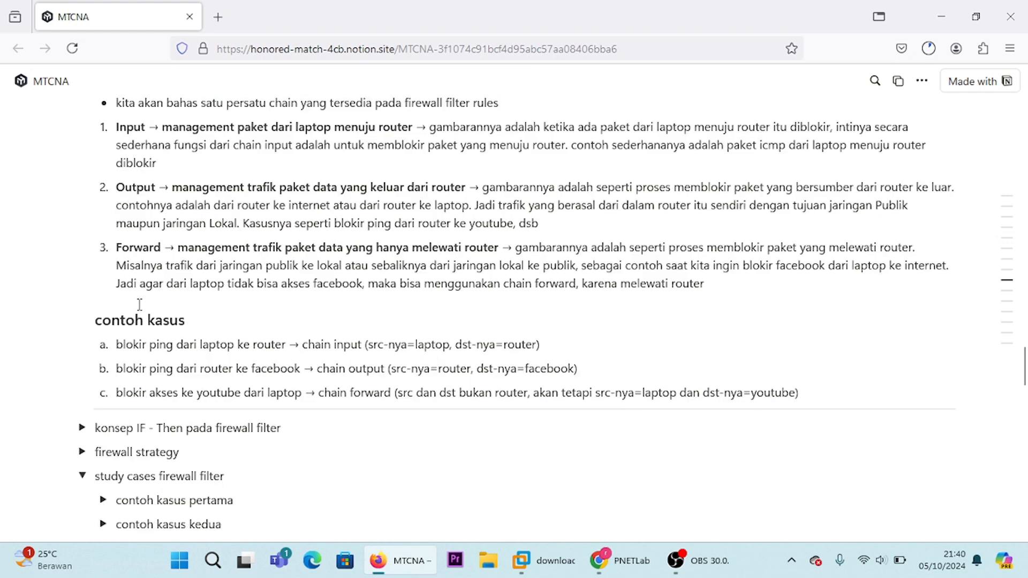
Step: Expand the "konsep IF - Then pada firewall filter" section and review how the New Firewall Rule options map to IF and THEN
left_click(81, 428)
scroll(128, 419, "down", 1)
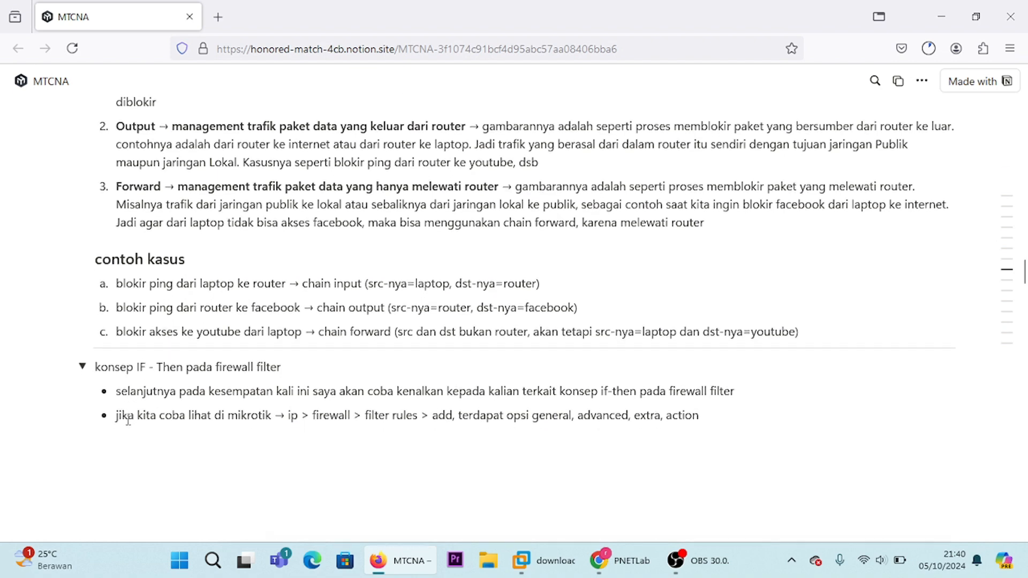
scroll(187, 367, "down", 1)
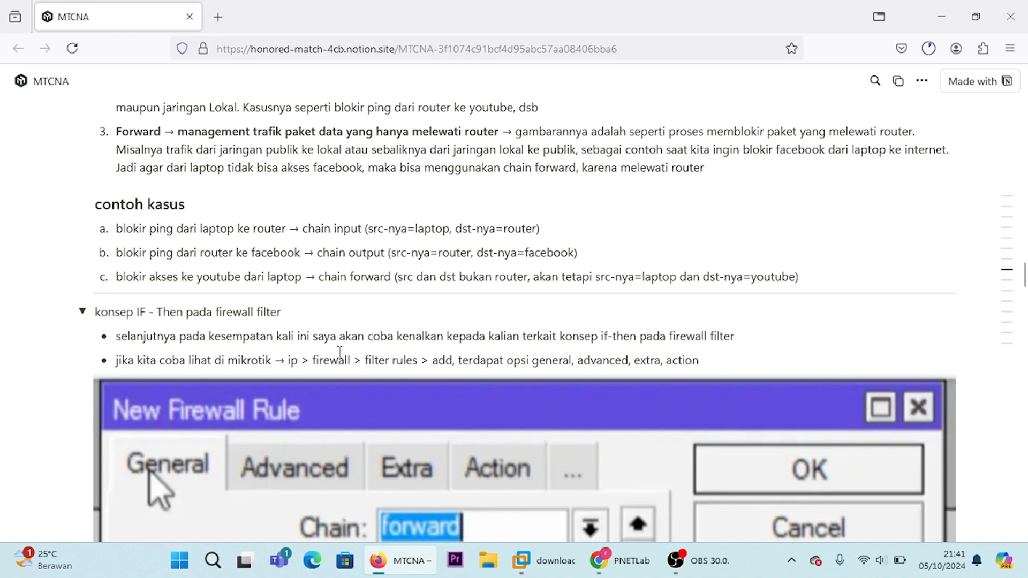
scroll(340, 354, "down", 1)
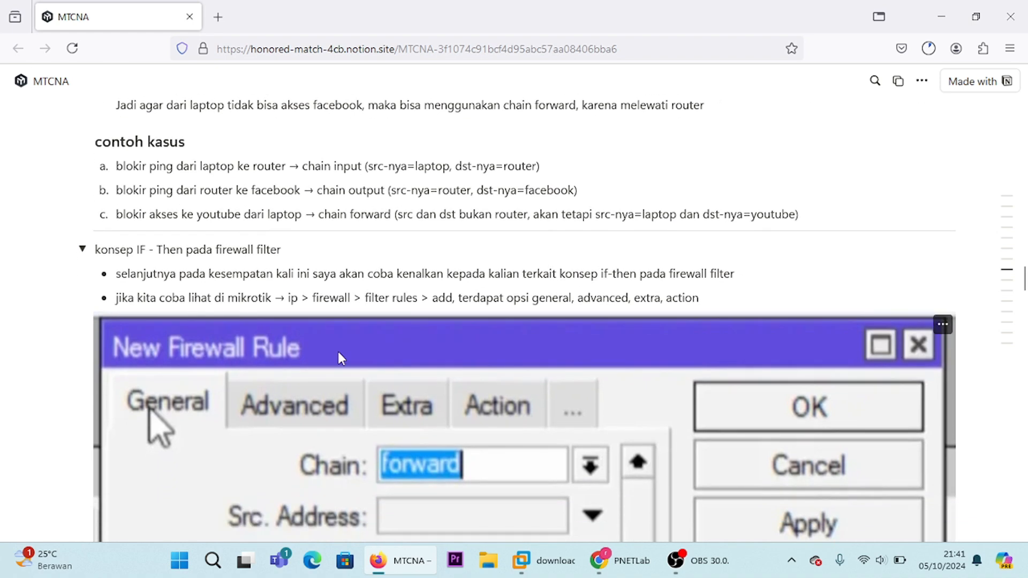
scroll(338, 354, "down", 1)
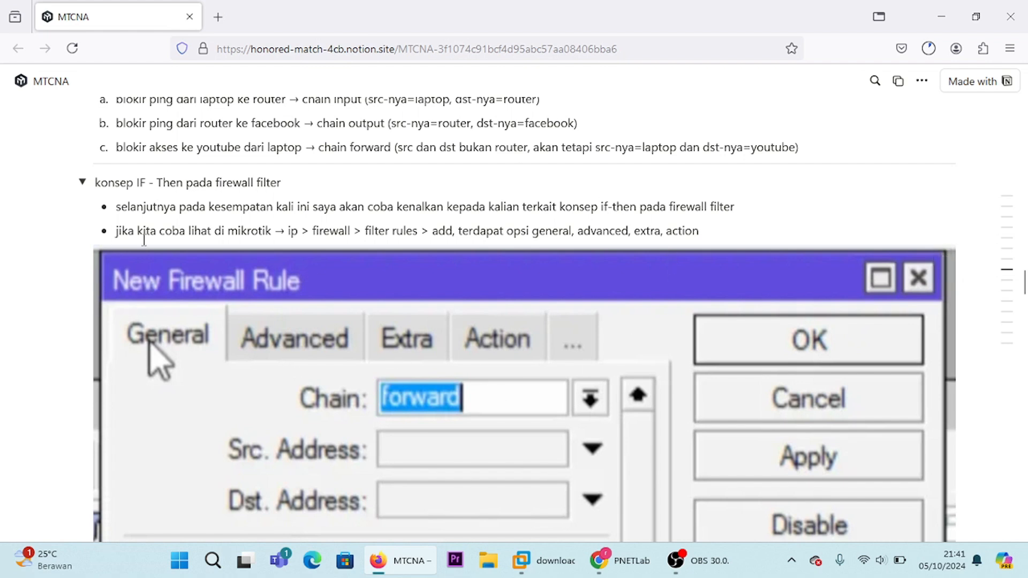
scroll(155, 214, "down", 8)
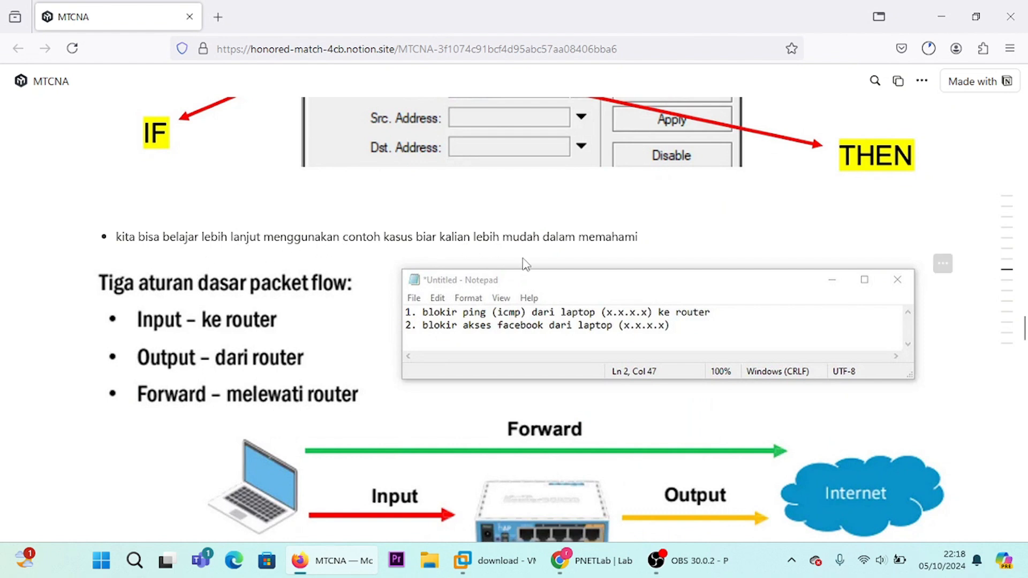
Step: Review the IF-Then section's first case on blocking ICMP ping from the laptop to the router, including its IF and THEN settings
scroll(611, 268, "down", 2)
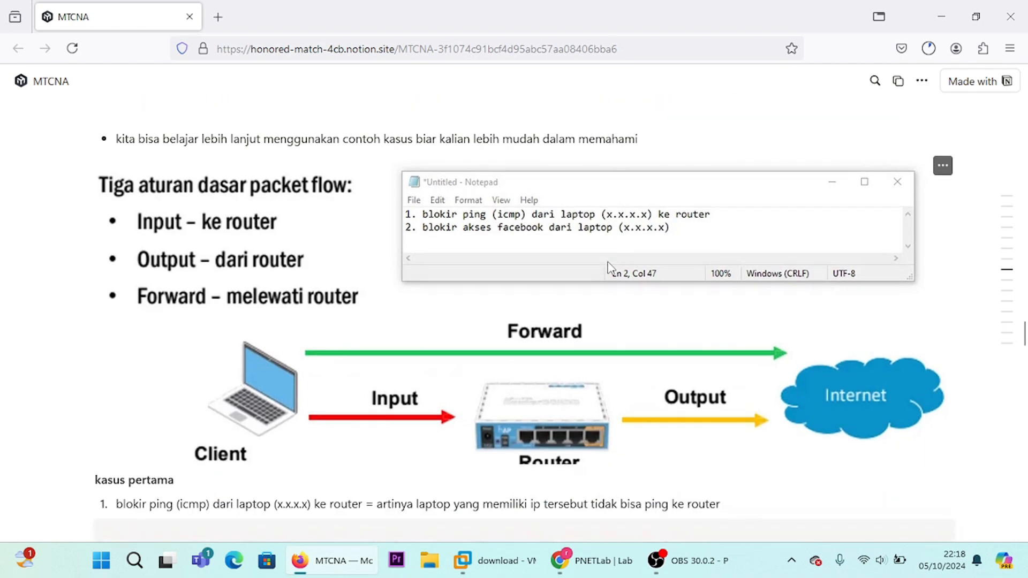
scroll(609, 268, "down", 8)
scroll(609, 265, "up", 1)
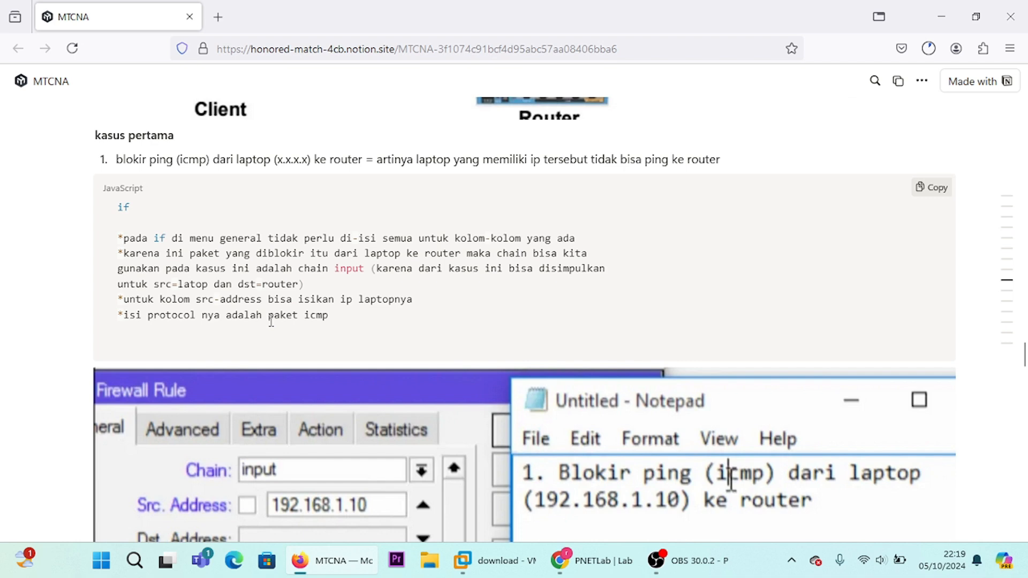
scroll(271, 322, "down", 6)
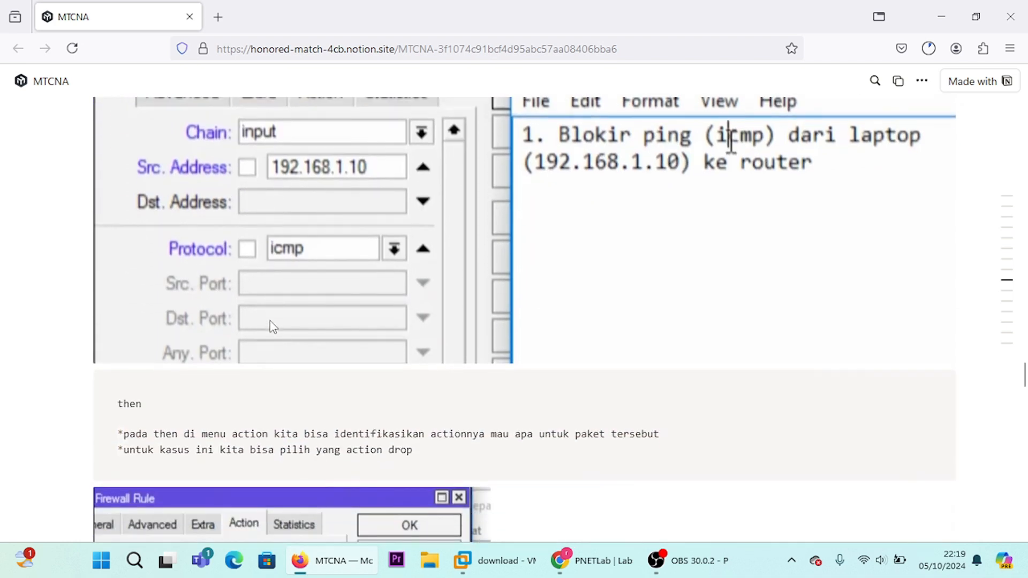
scroll(271, 323, "down", 1)
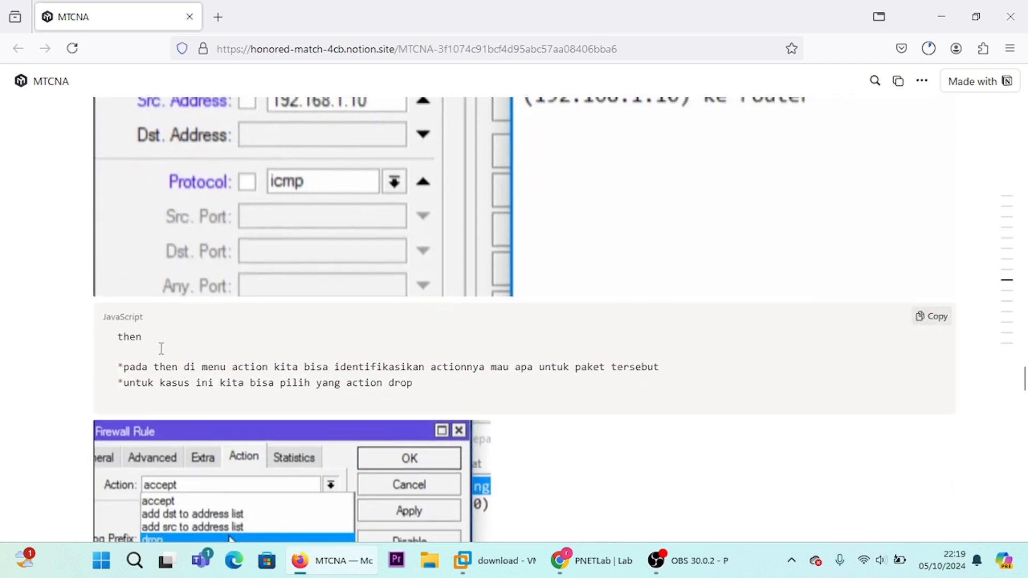
scroll(161, 348, "down", 1)
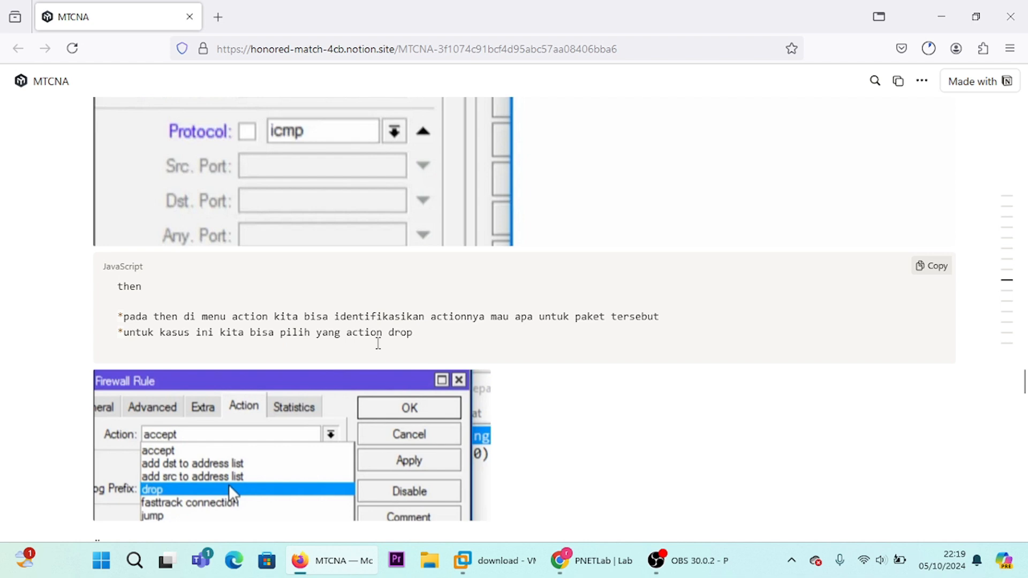
Step: Review the IF-Then section's second case on blocking Facebook access from the laptop, including its closing notes
scroll(378, 341, "down", 7)
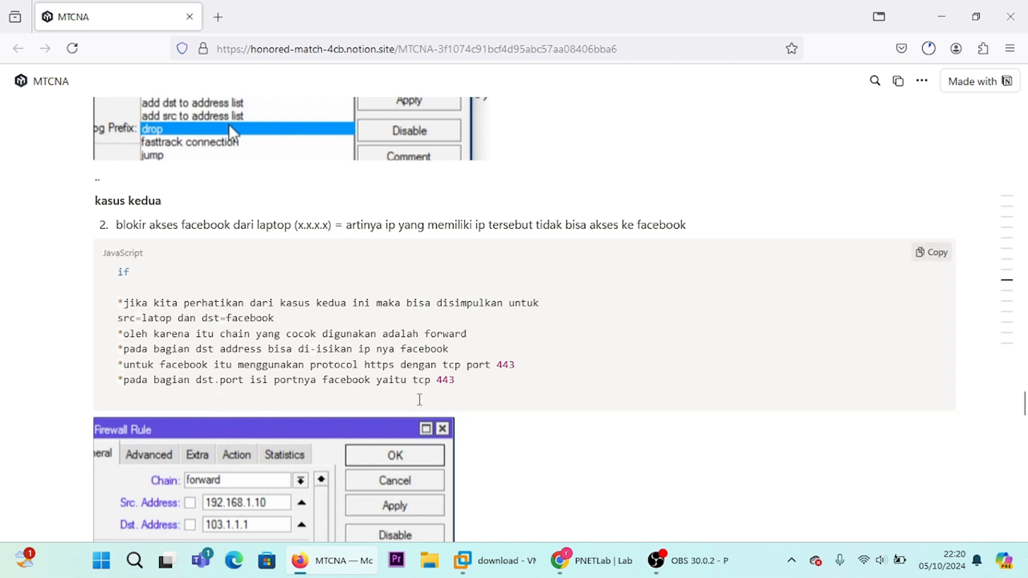
scroll(449, 386, "down", 5)
scroll(448, 386, "down", 2)
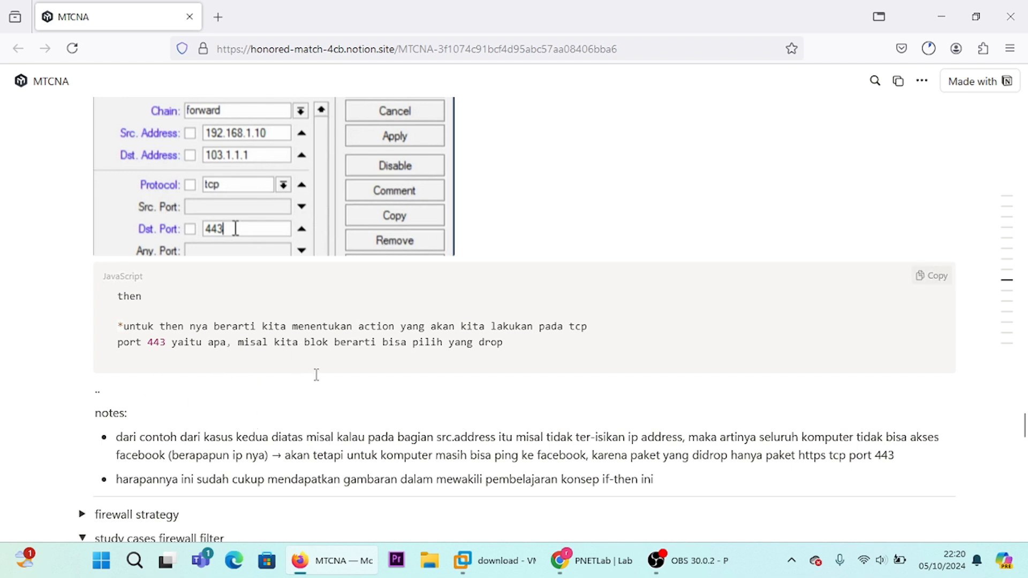
scroll(482, 361, "down", 3)
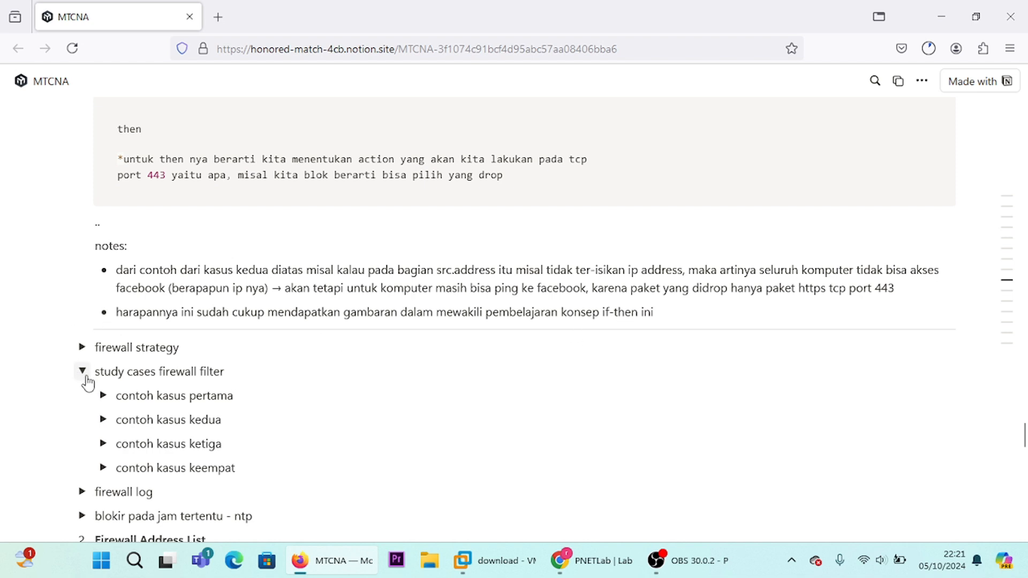
Step: Expand the "firewall strategy" section and examine its two strategy concepts and the example PNETLab topology
left_click(82, 347)
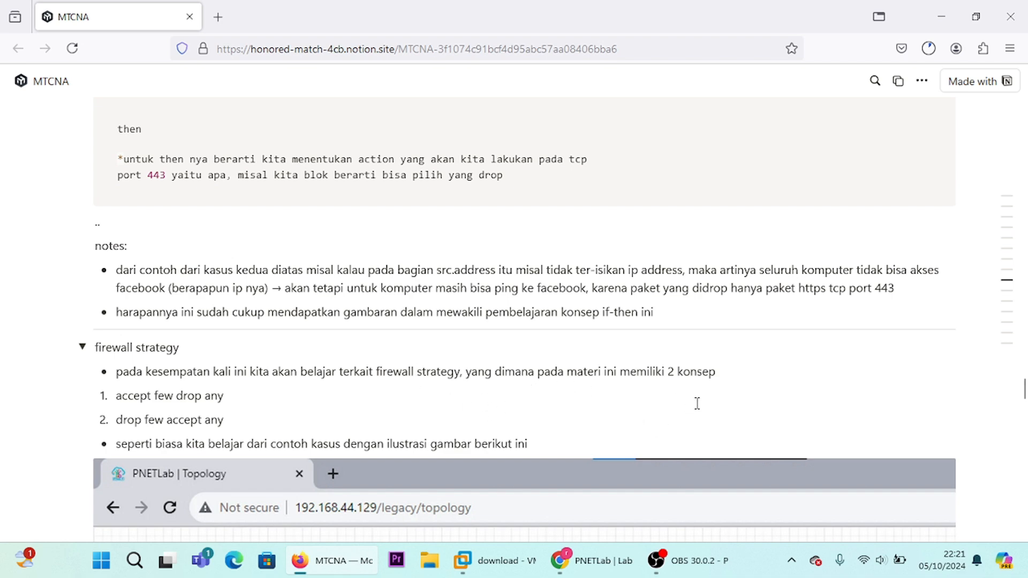
scroll(602, 390, "down", 4)
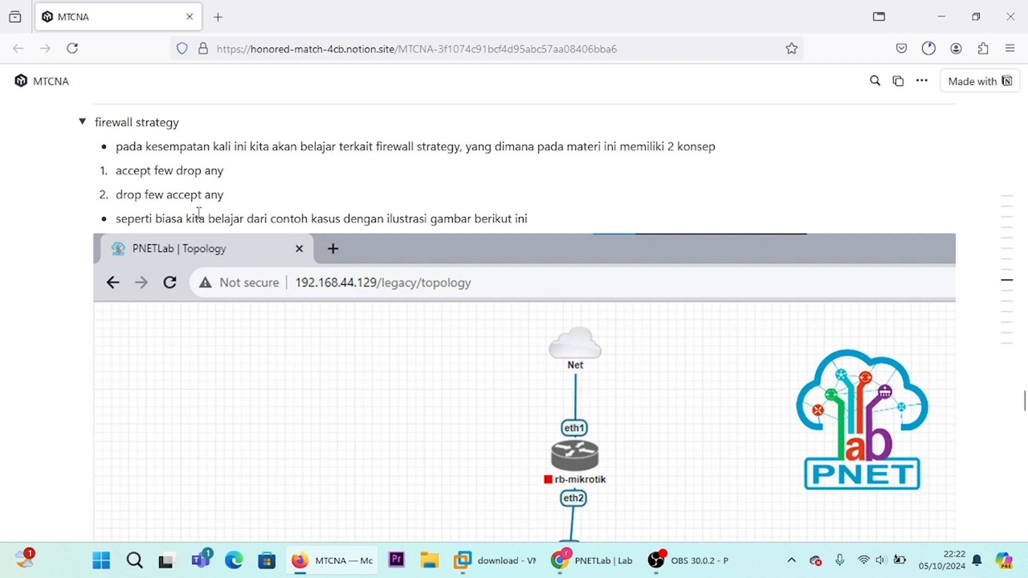
scroll(185, 198, "down", 1)
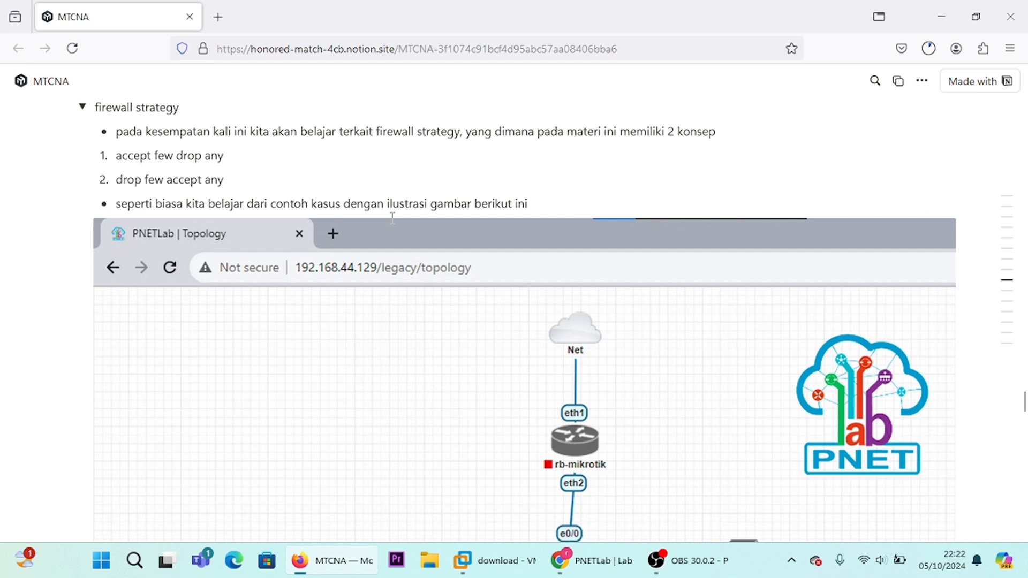
scroll(423, 207, "down", 2)
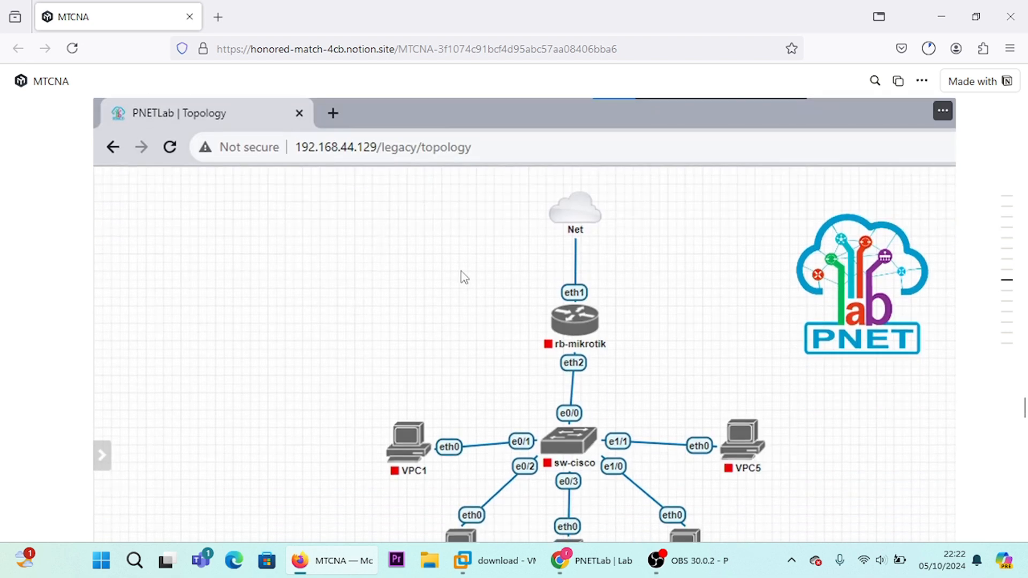
scroll(464, 278, "down", 4)
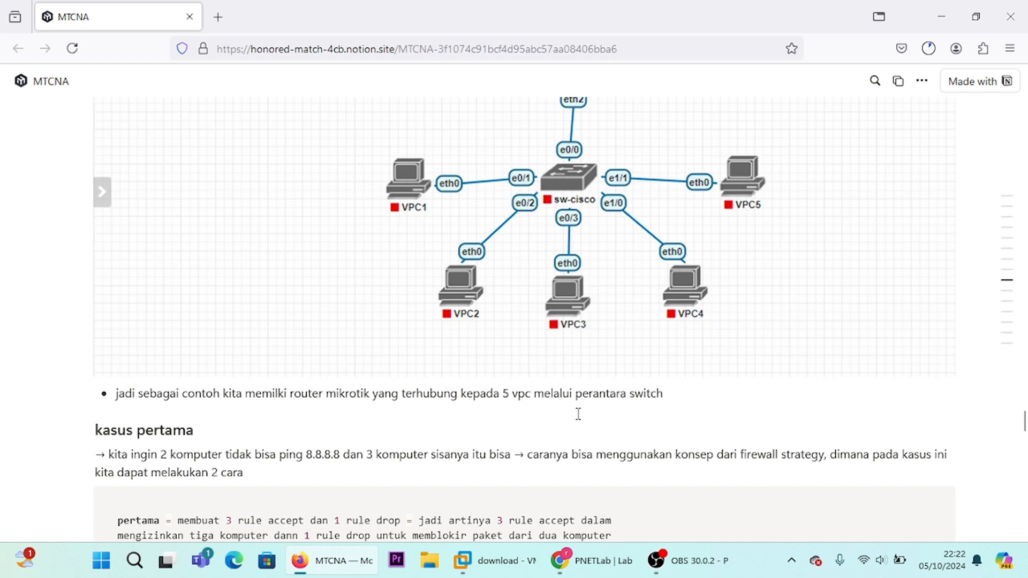
Step: Read the firewall strategy section's two ping 8.8.8.8 cases comparing "accept few drop any" with "drop few accept any"
scroll(494, 409, "down", 3)
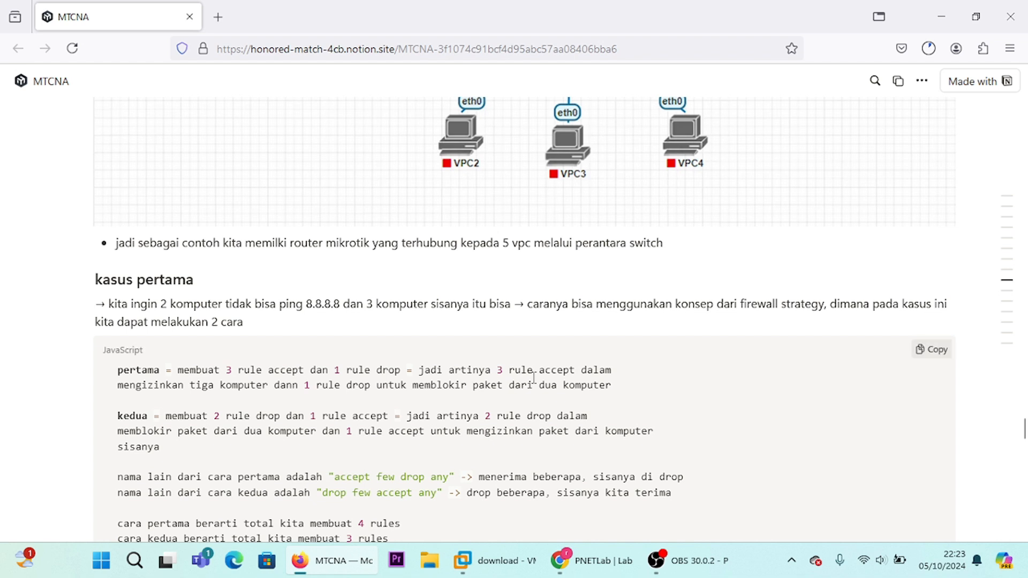
scroll(534, 378, "down", 3)
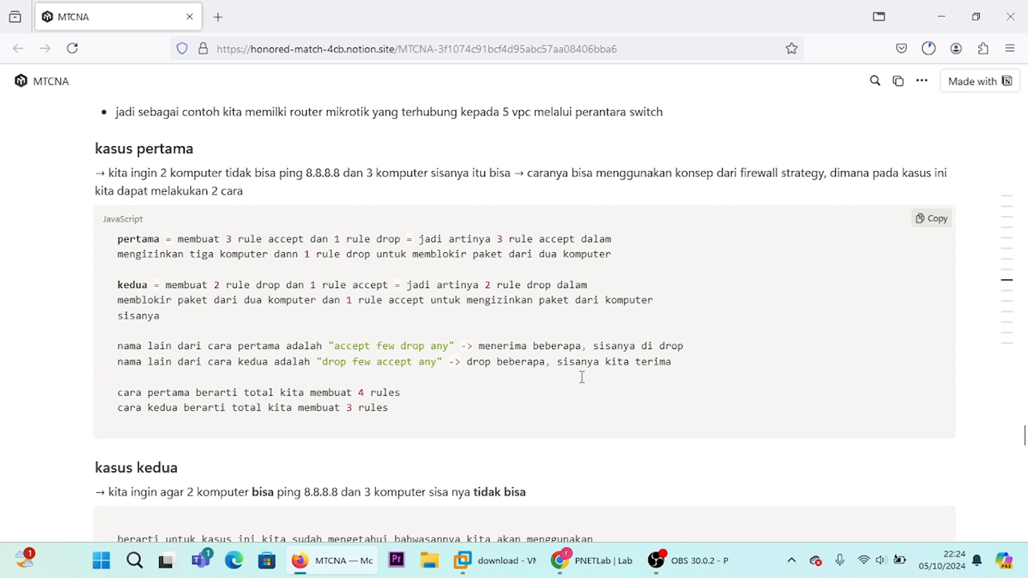
scroll(634, 369, "down", 1)
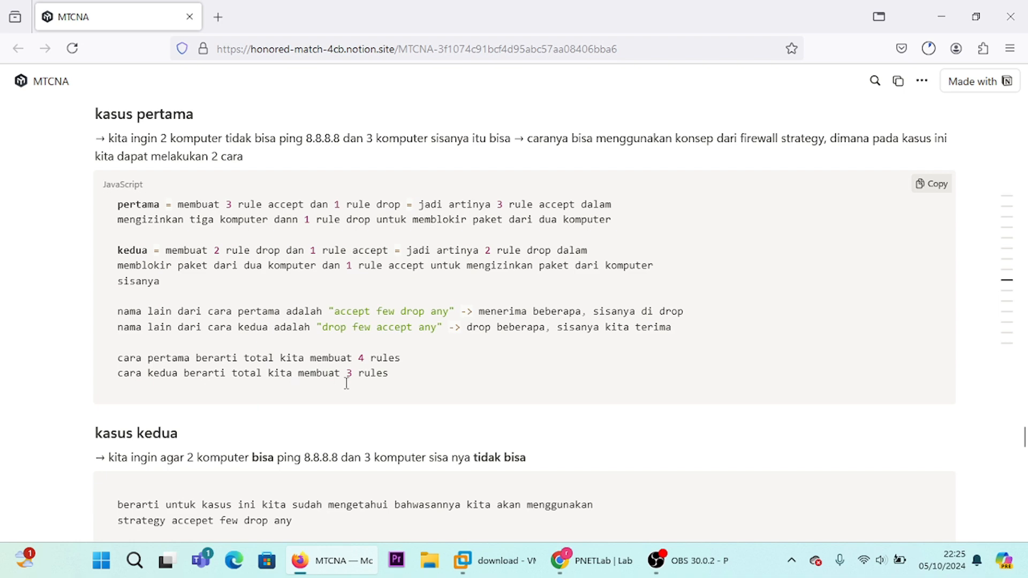
scroll(20, 469, "down", 4)
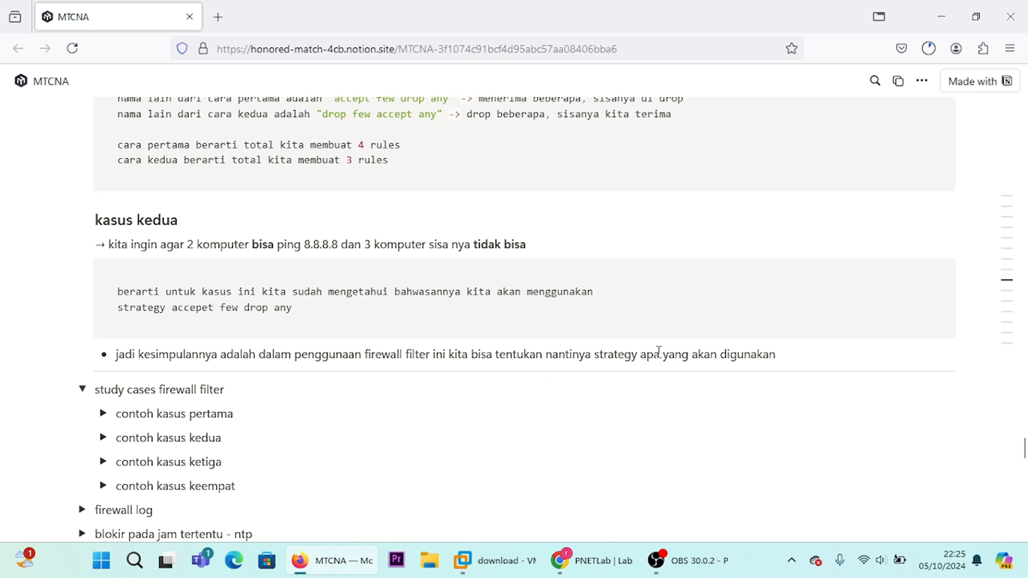
Step: Expand "contoh kasus pertama" under the firewall filter study cases and read the rules for letting only VPC4 ping the router
scroll(626, 359, "down", 1)
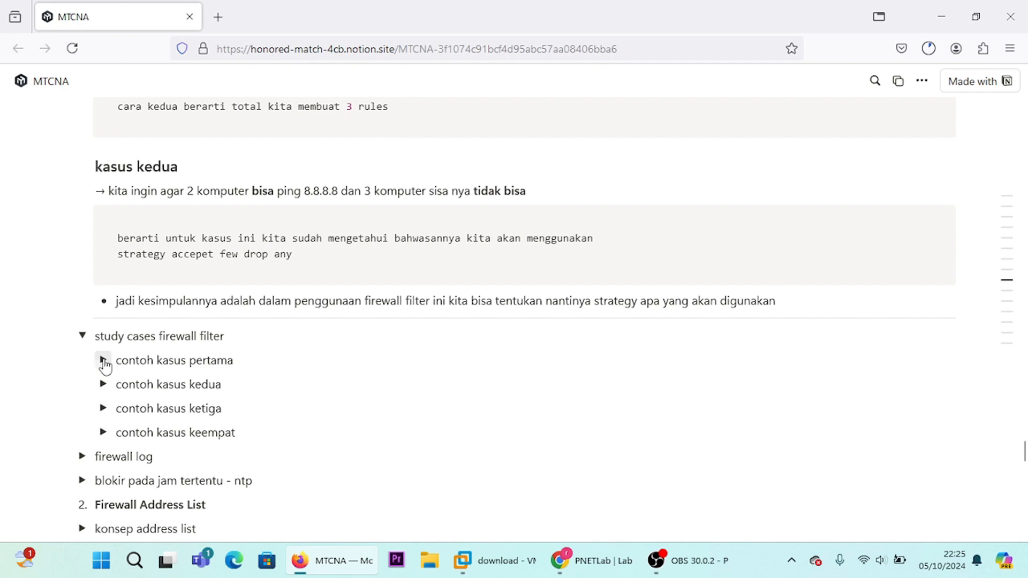
left_click(103, 360)
scroll(185, 384, "down", 2)
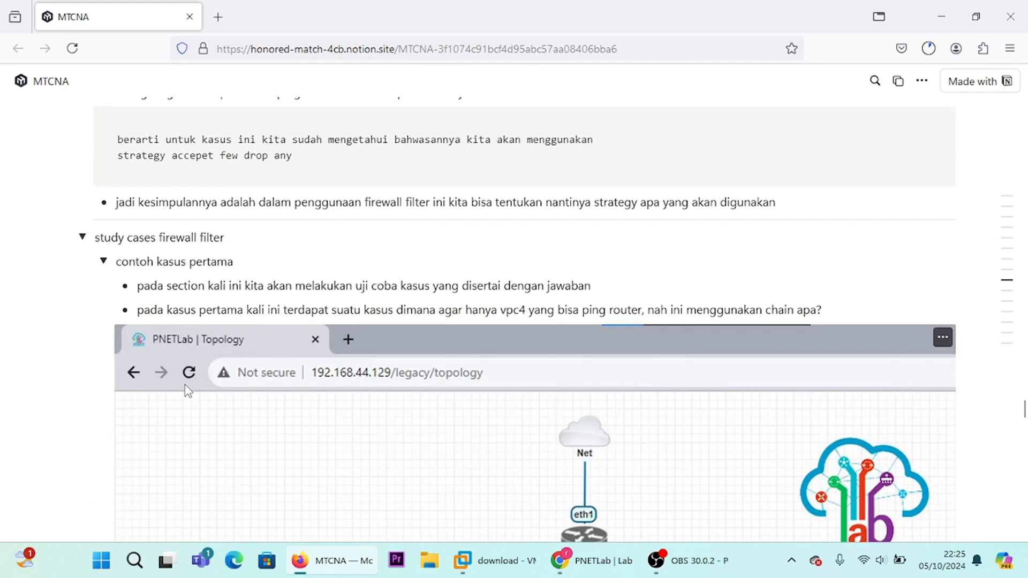
scroll(186, 389, "down", 1)
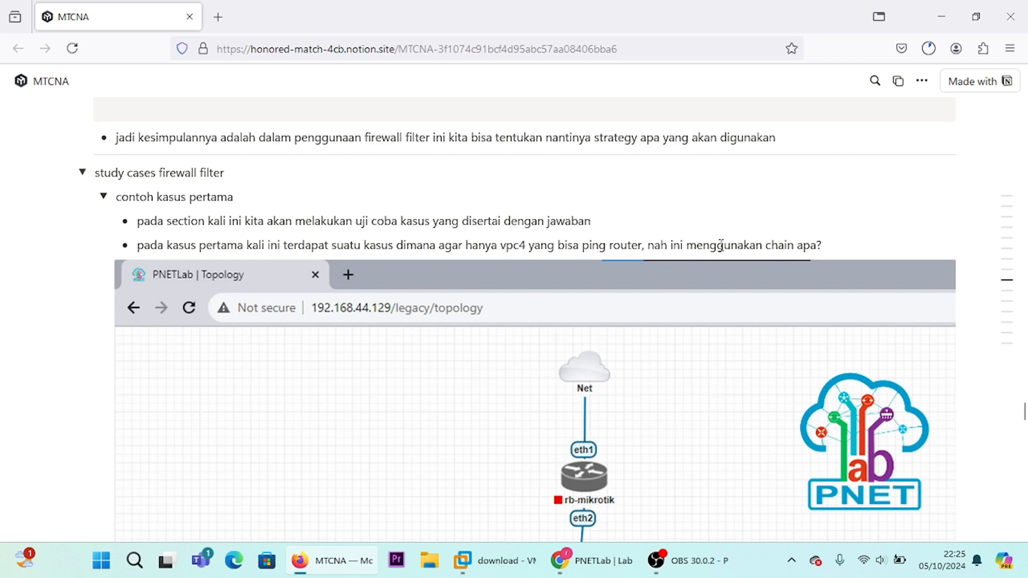
scroll(722, 245, "down", 6)
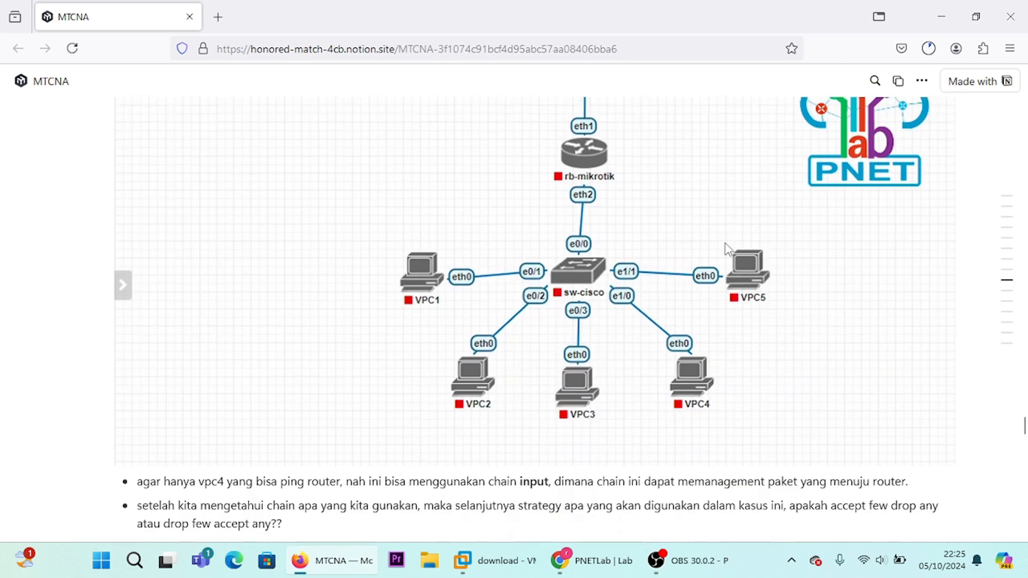
scroll(727, 249, "down", 6)
scroll(216, 353, "up", 3)
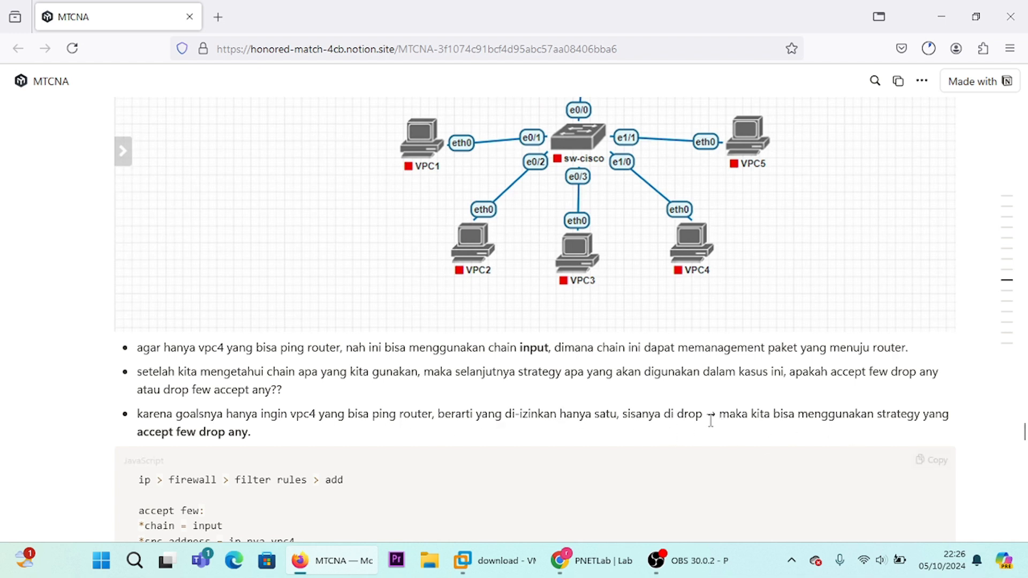
scroll(625, 407, "down", 1)
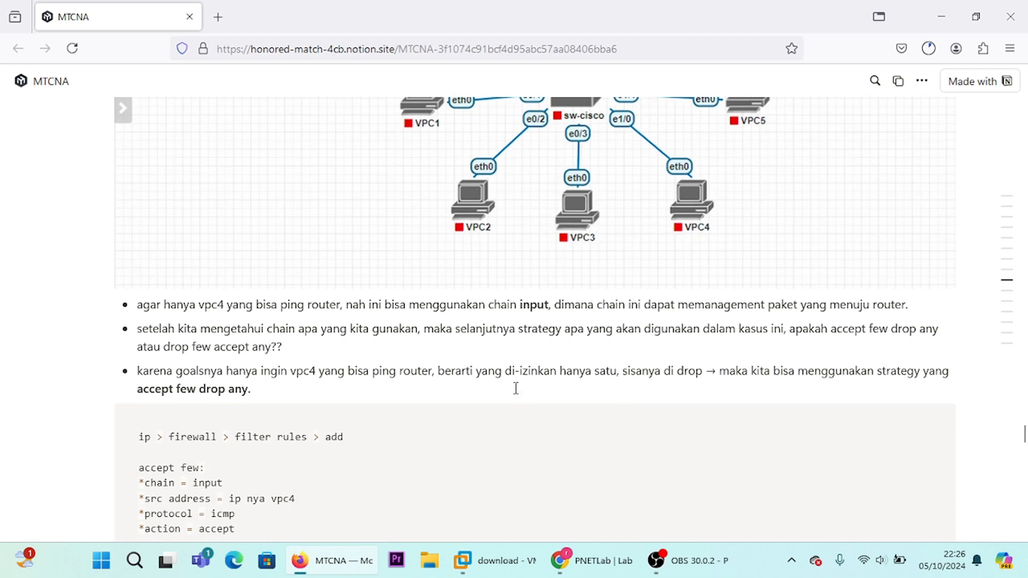
scroll(299, 379, "down", 2)
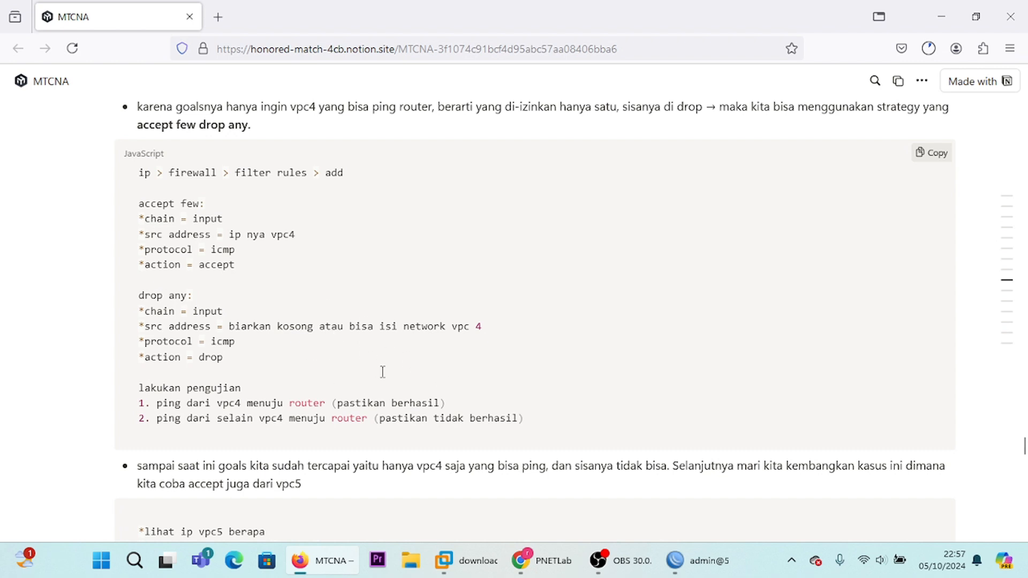
Step: Switch to the PNETLab topology, open VPC1's console and request an address with "ip dhcp"
left_click(554, 568)
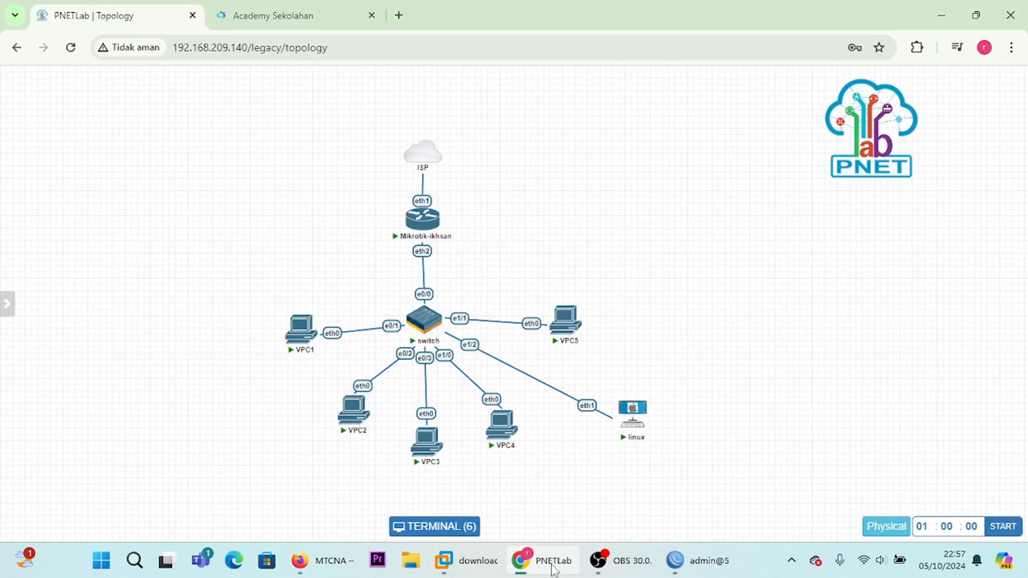
left_click(303, 330)
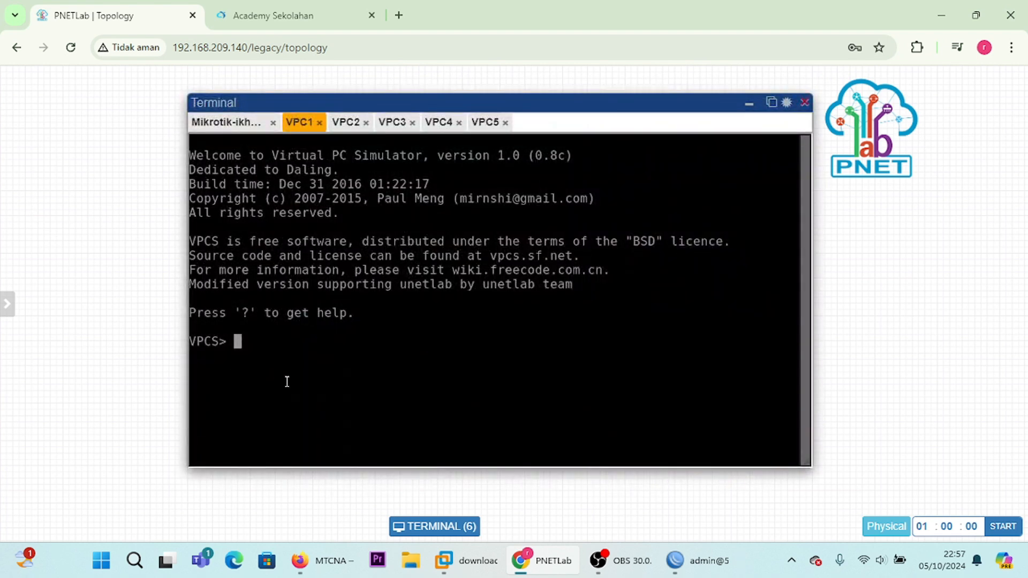
key("Return")
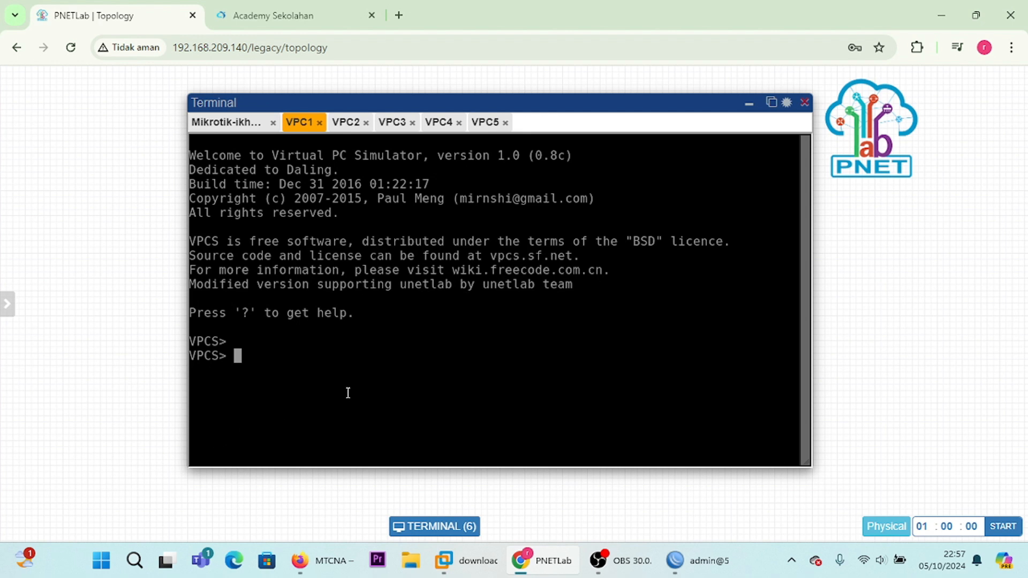
type("ip dhcp")
key("Return")
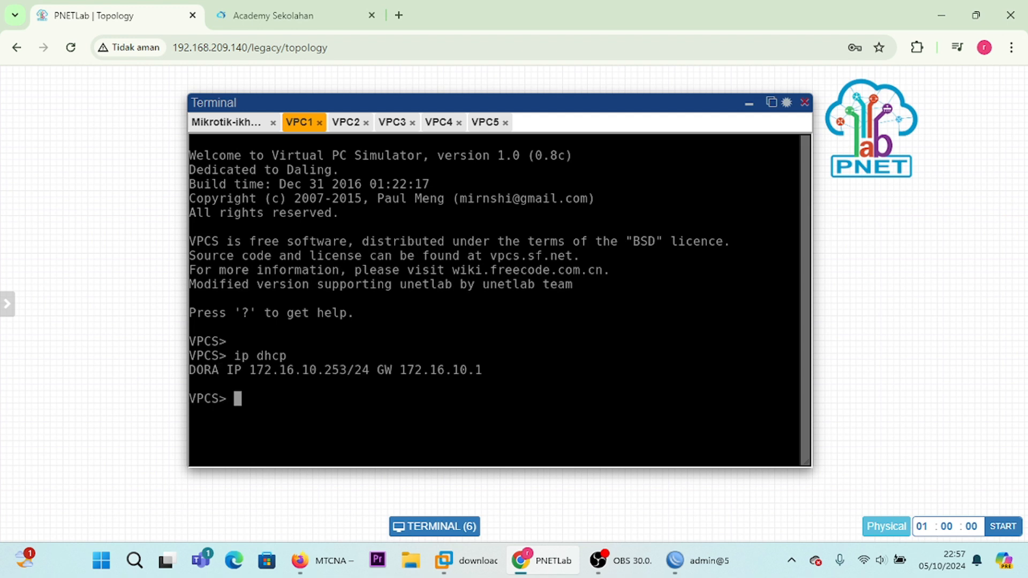
key("Return")
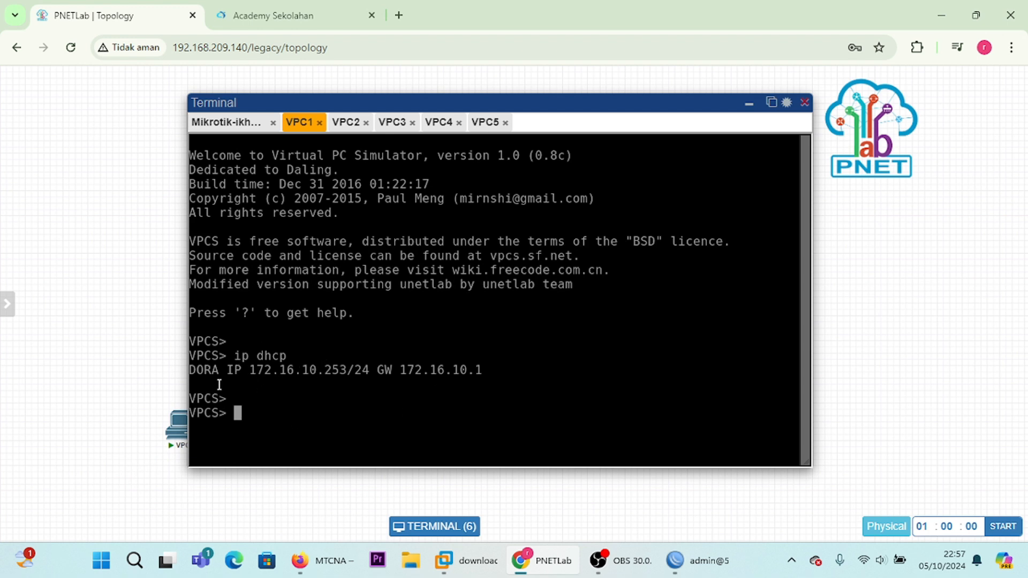
Step: Request an IP address for VPC2 by running "ip dhcp" in its console
left_click(346, 123)
type("ip ")
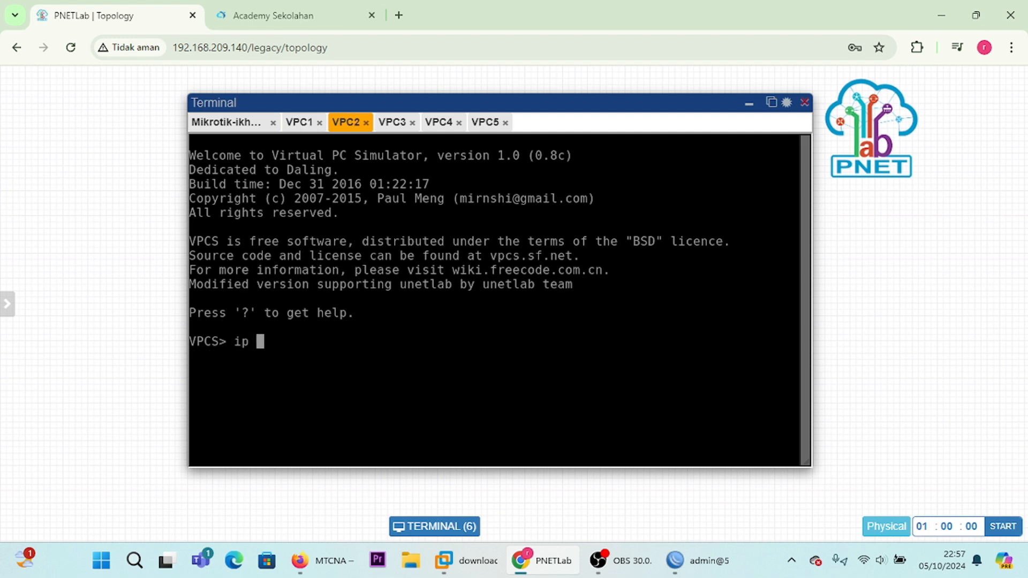
type("dhcp")
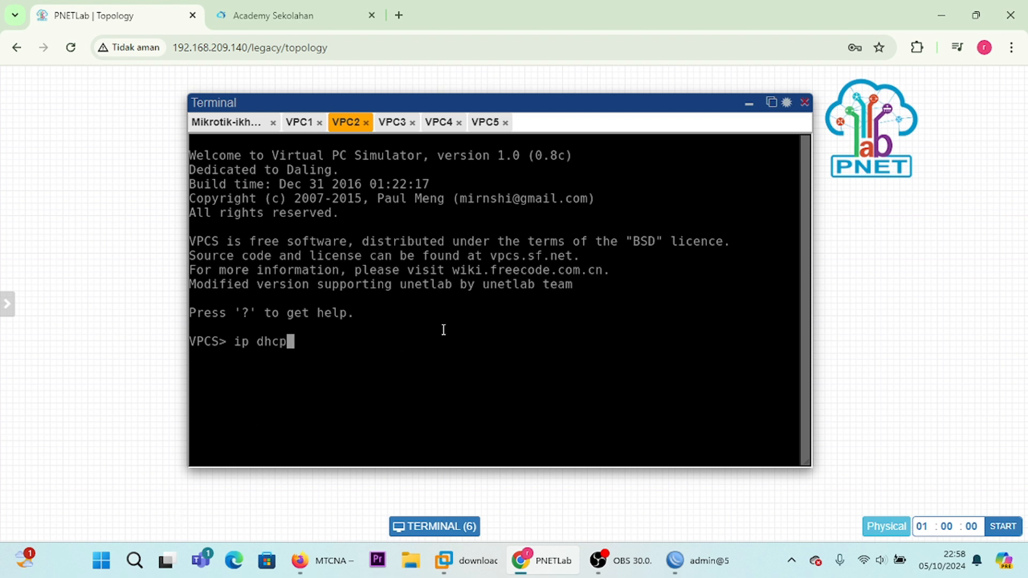
key("Return")
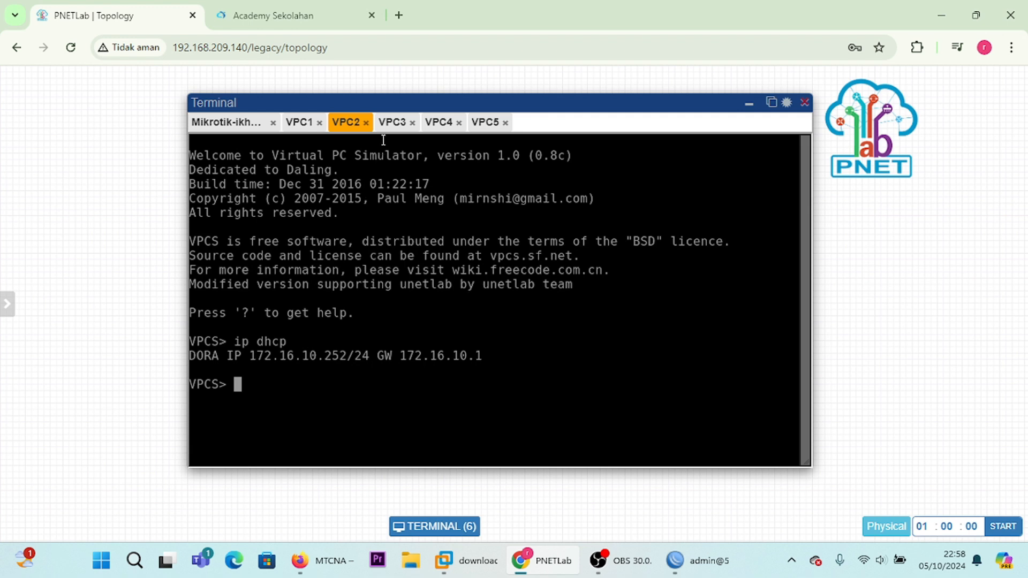
Step: Request an IP address for VPC3 by running "ip dhcp" in its console
left_click(391, 123)
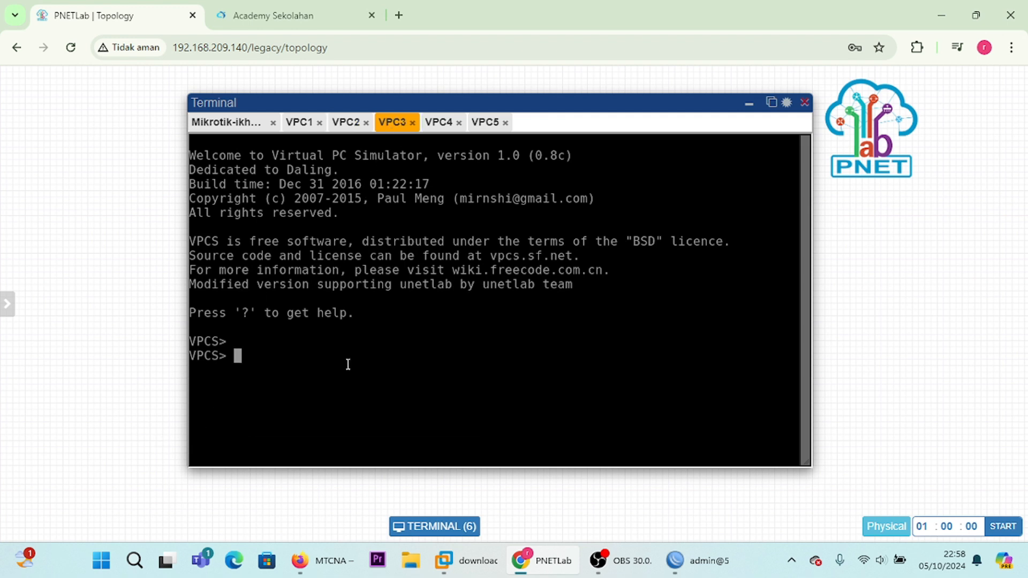
type("ip dhcp")
key("Return")
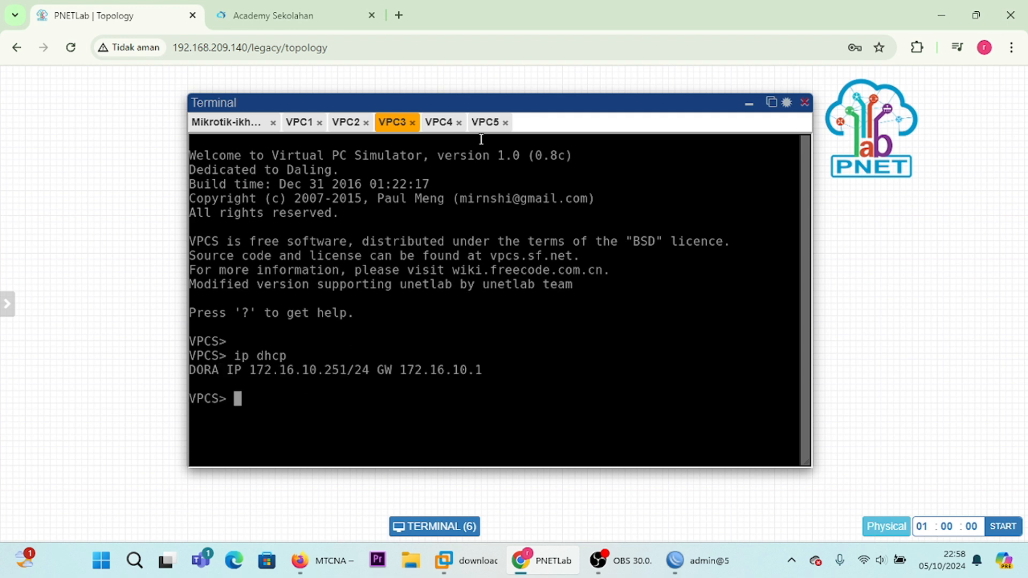
Step: Request an IP address for VPC4 by running "ip dhcp" in its console
left_click(449, 125)
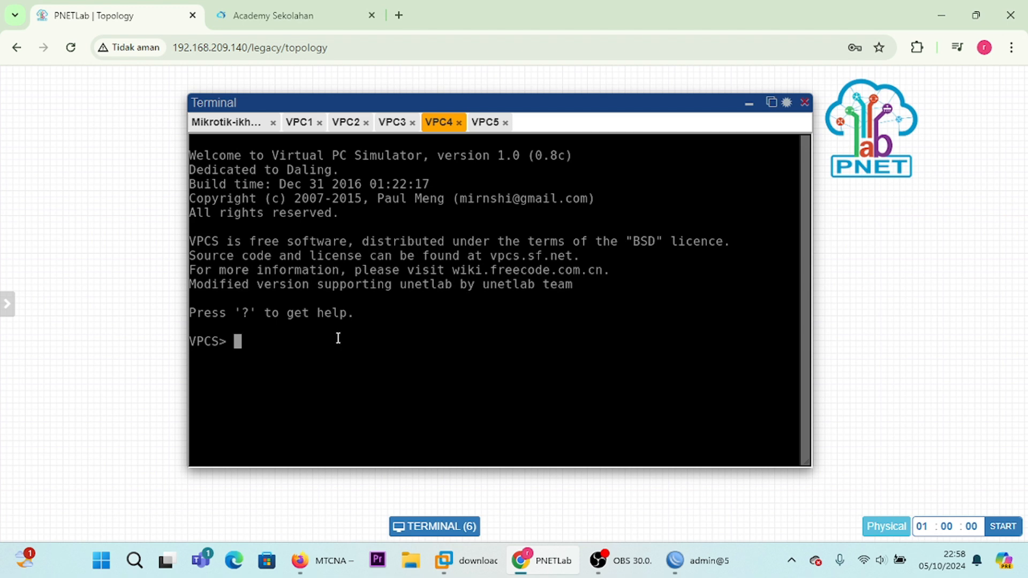
type("ip dhcp")
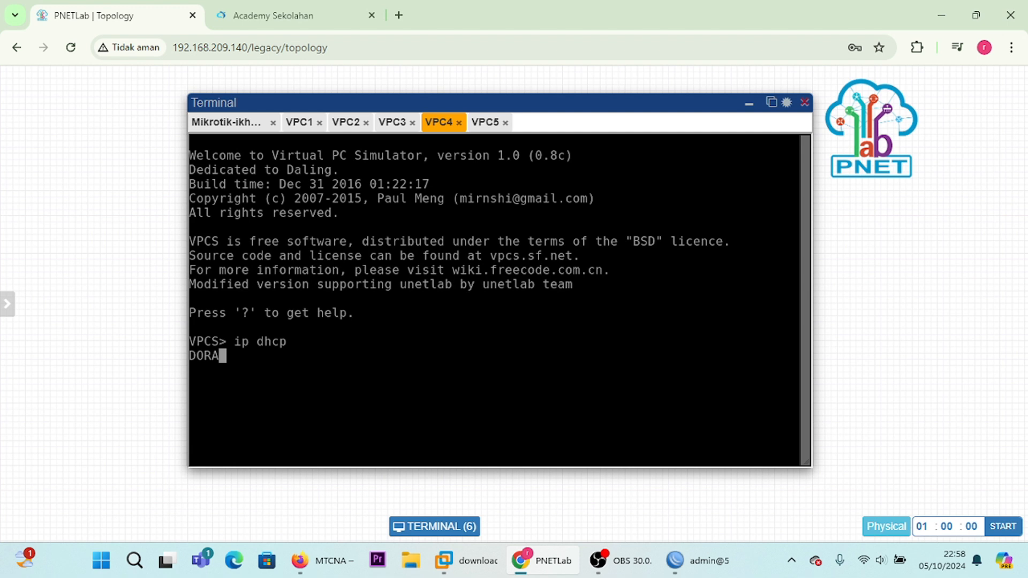
Step: Request an IP address for VPC5 by running "ip dhcp" in its console
left_click(486, 124)
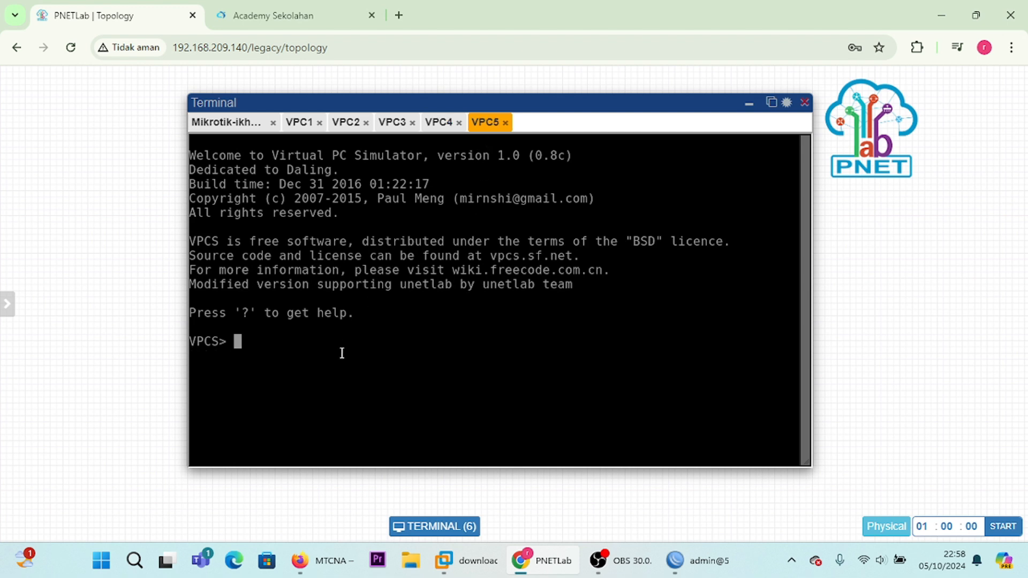
type("ip dhcp")
key("Return")
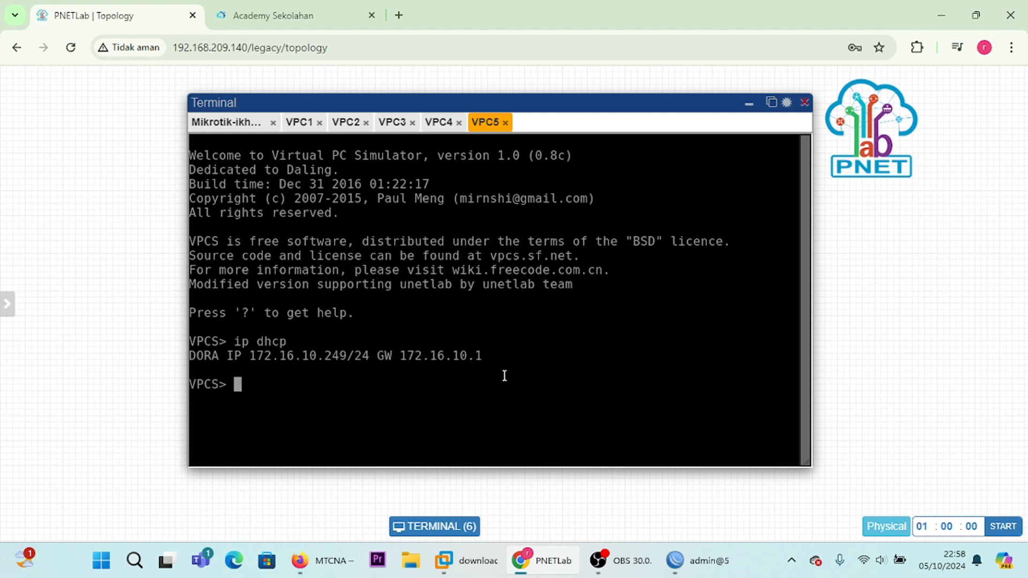
Step: Hide the terminal and move the VPC1 node from above the router to beside the switch in the topology
left_click(749, 103)
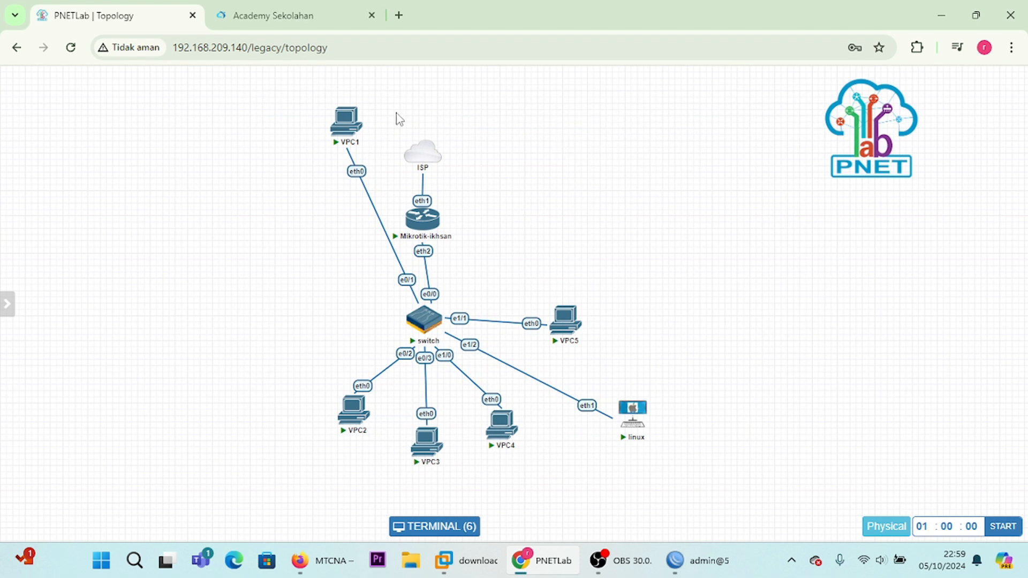
mouse_move(353, 119)
left_click_drag(353, 118, 308, 300)
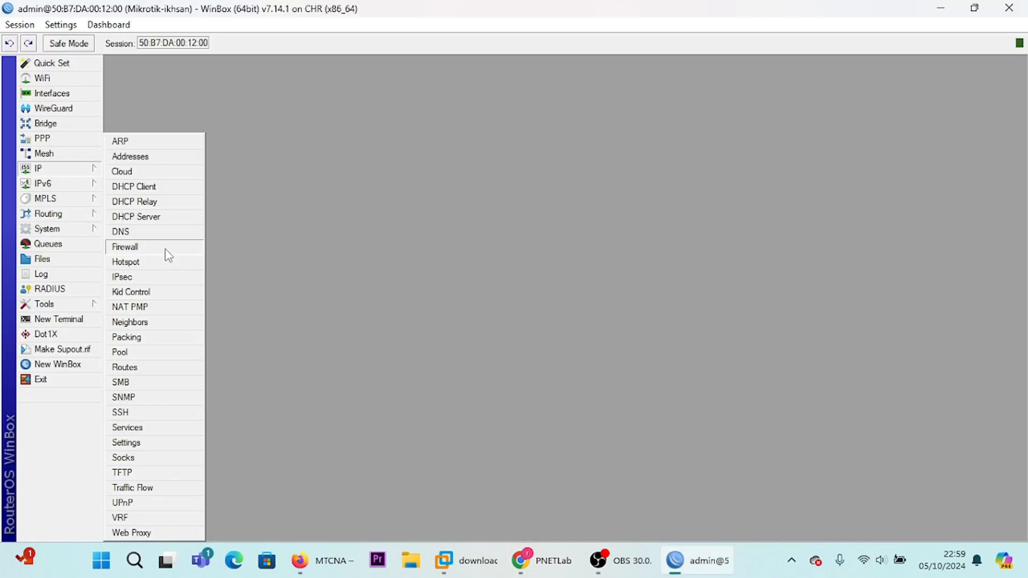
Step: Switch to WinBox and start a new firewall filter rule with its chain set to input
left_click(167, 252)
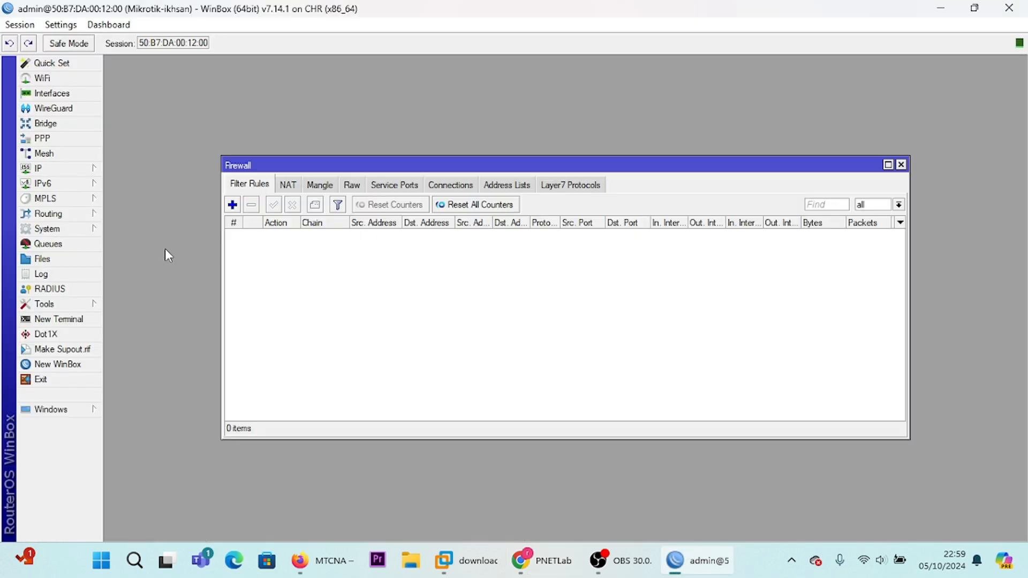
left_click(232, 205)
left_click(569, 114)
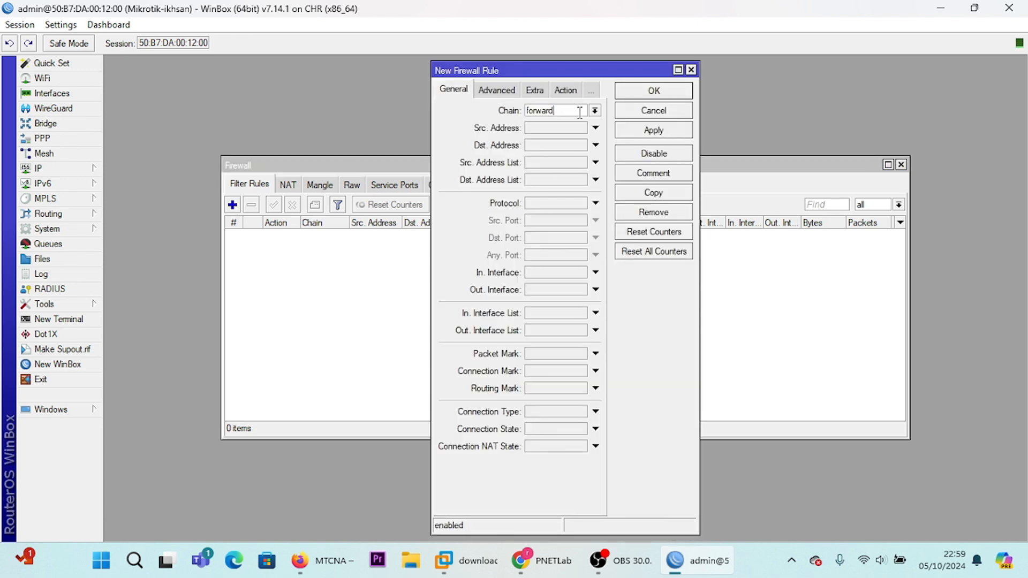
left_click(595, 110)
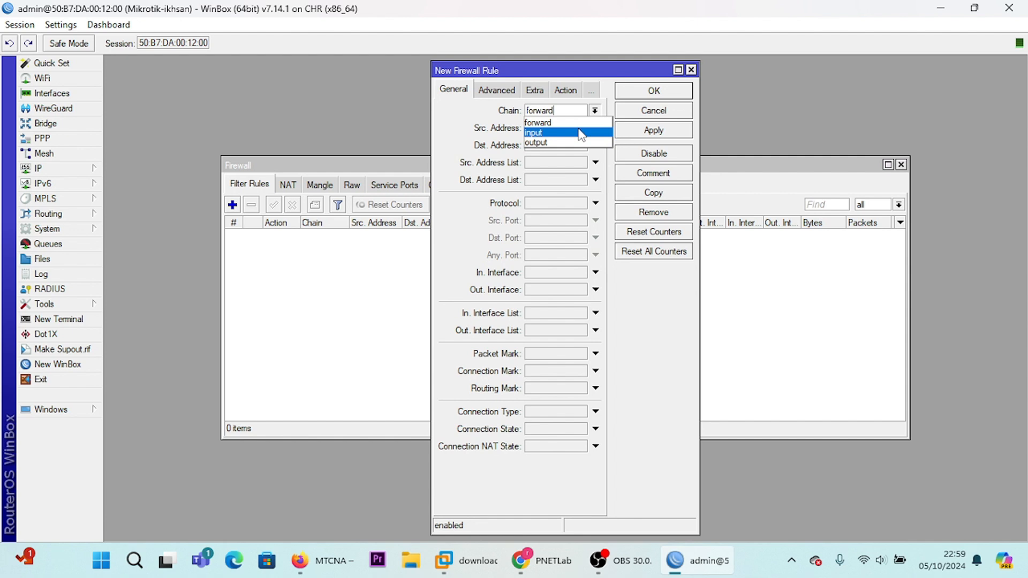
left_click(581, 133)
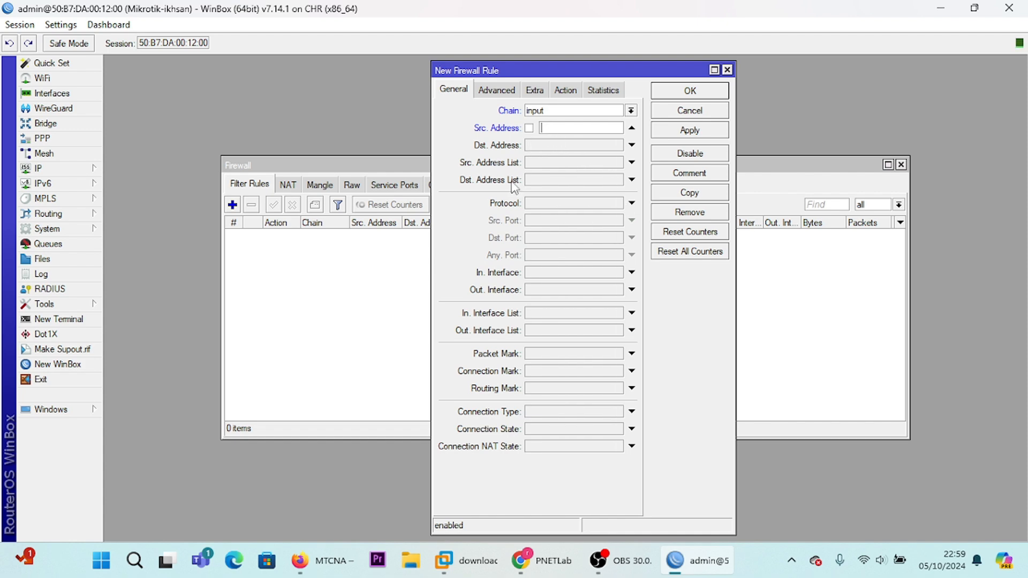
Step: Shrink and minimize WinBox, then look up VPC1's assigned IP address in its PNETLab console
left_click(975, 8)
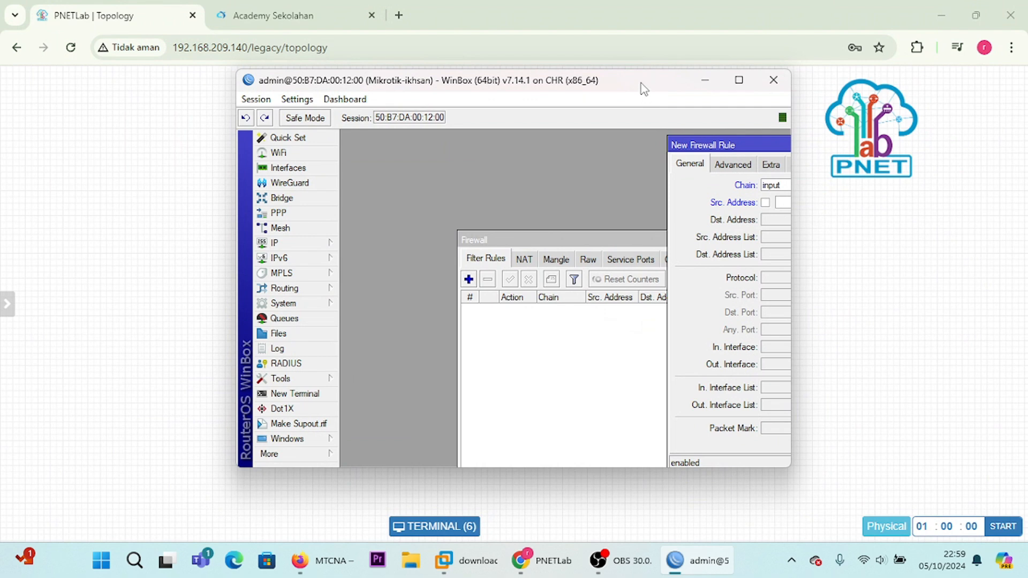
mouse_move(643, 87)
left_mouse_down()
mouse_move(589, 90)
mouse_move(636, 107)
mouse_move(653, 102)
left_mouse_up()
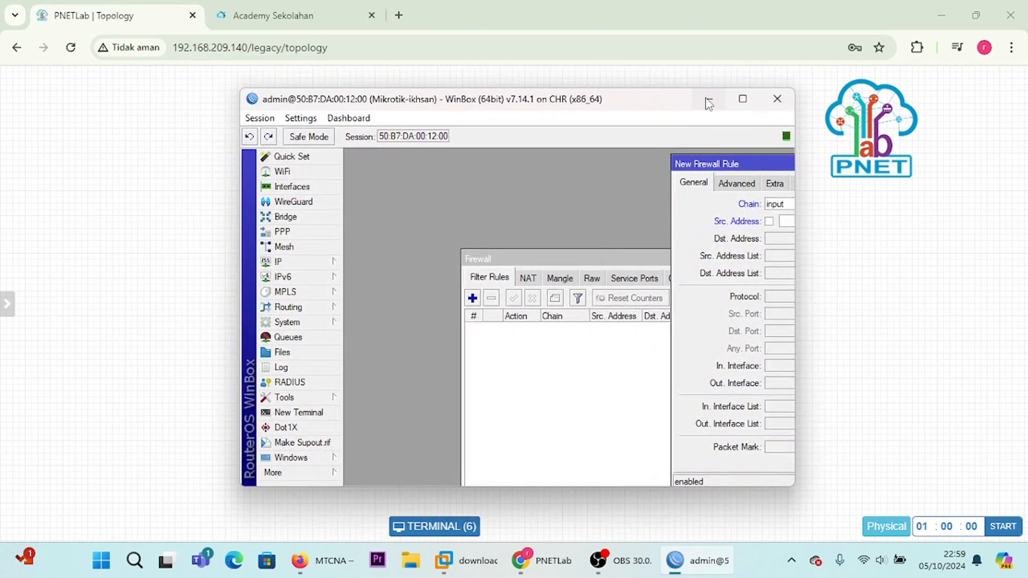
left_click(708, 100)
left_click(439, 517)
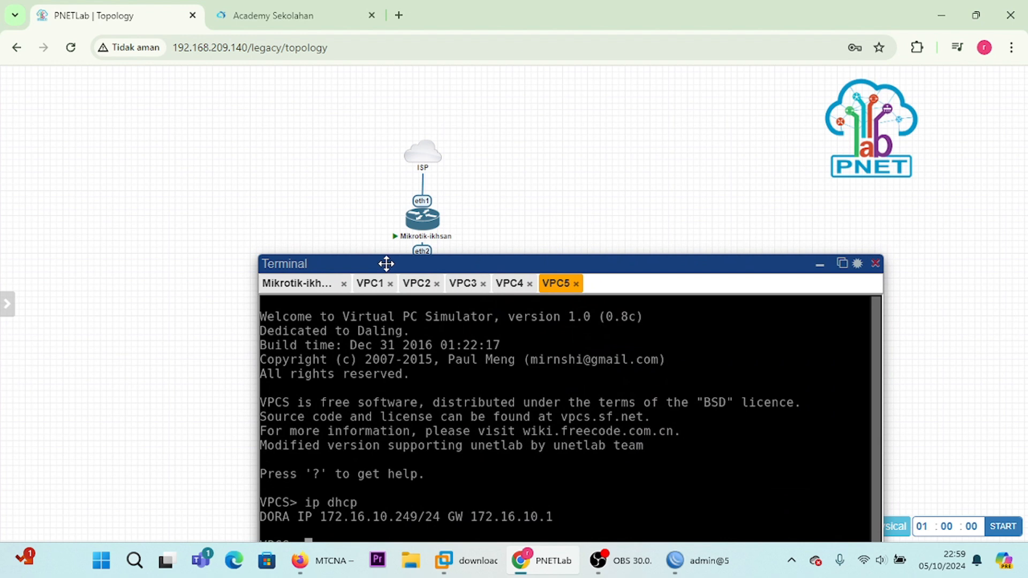
left_click_drag(388, 268, 351, 152)
left_click(343, 173)
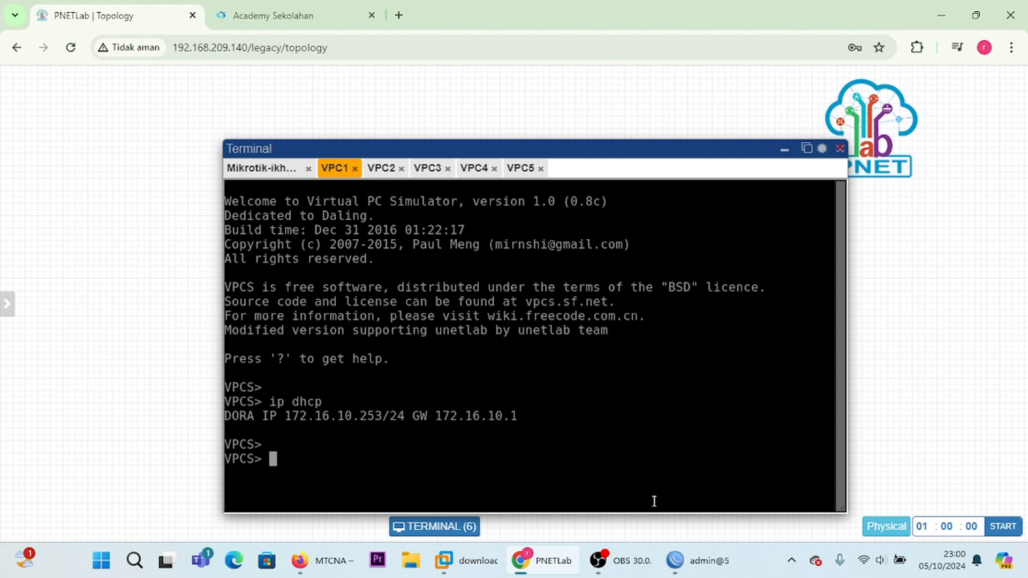
Step: Return to WinBox and set the new firewall rule's source address to 172.16.10.253
left_click(675, 560)
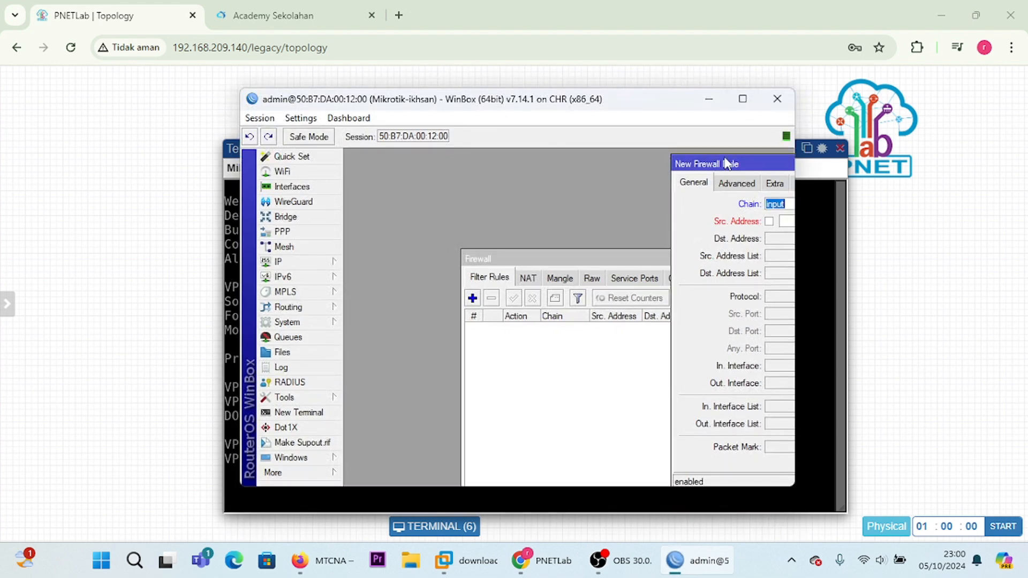
left_click_drag(729, 164, 455, 157)
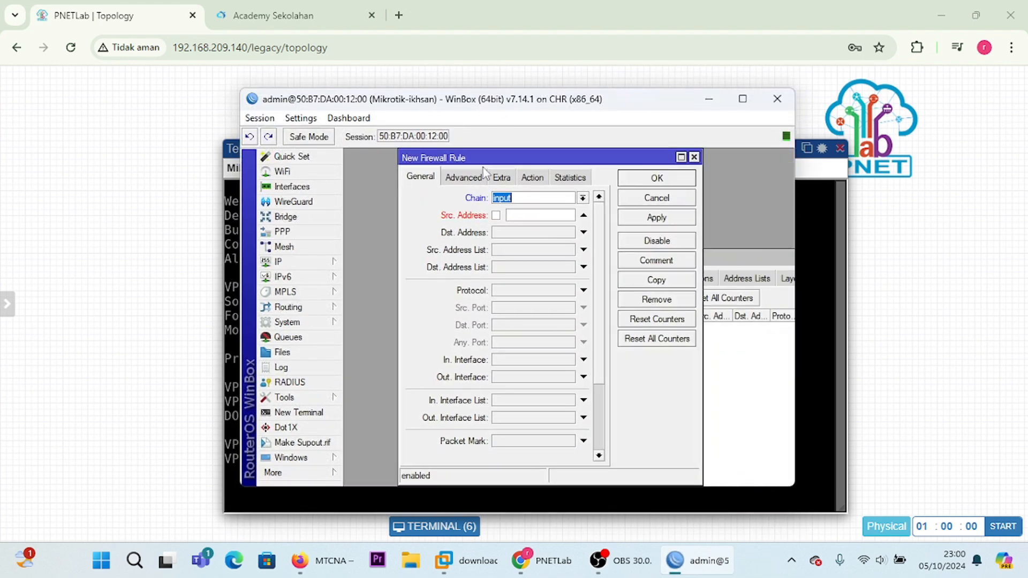
left_click(535, 214)
type("1")
type("72.16.10.253")
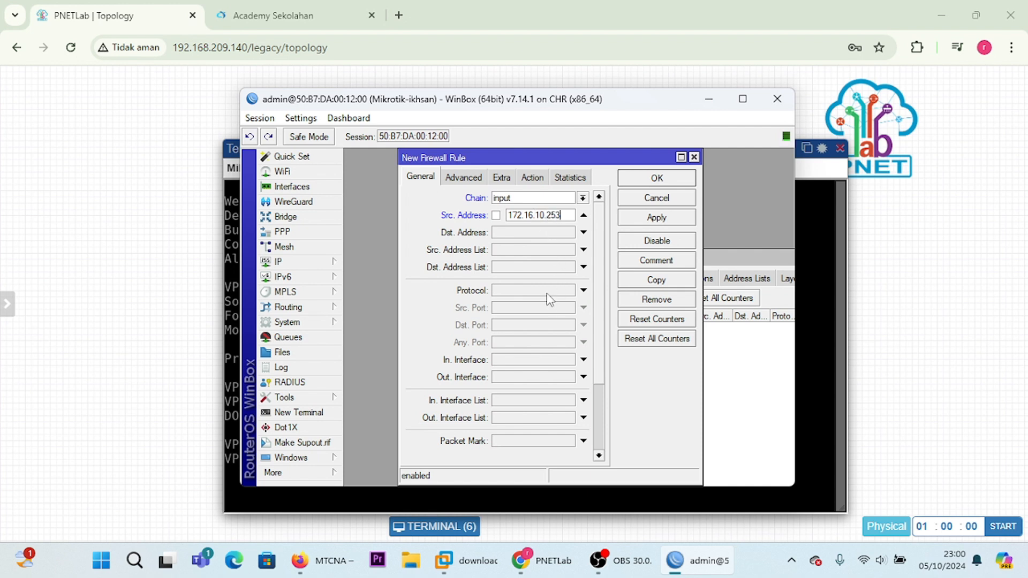
Step: Set the rule's protocol to icmp, keep its action as accept, and save the rule
left_click(547, 293)
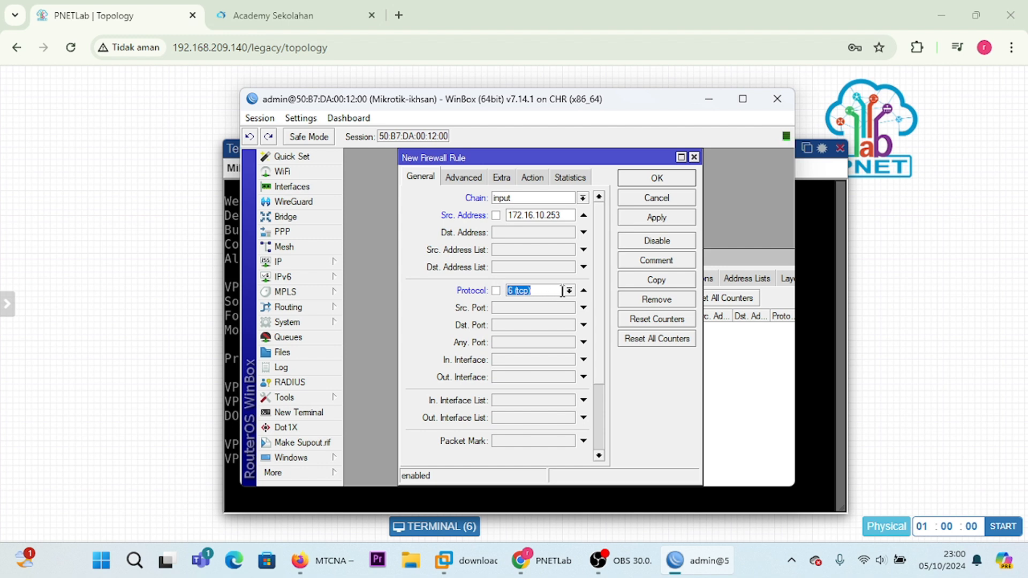
left_click(571, 291)
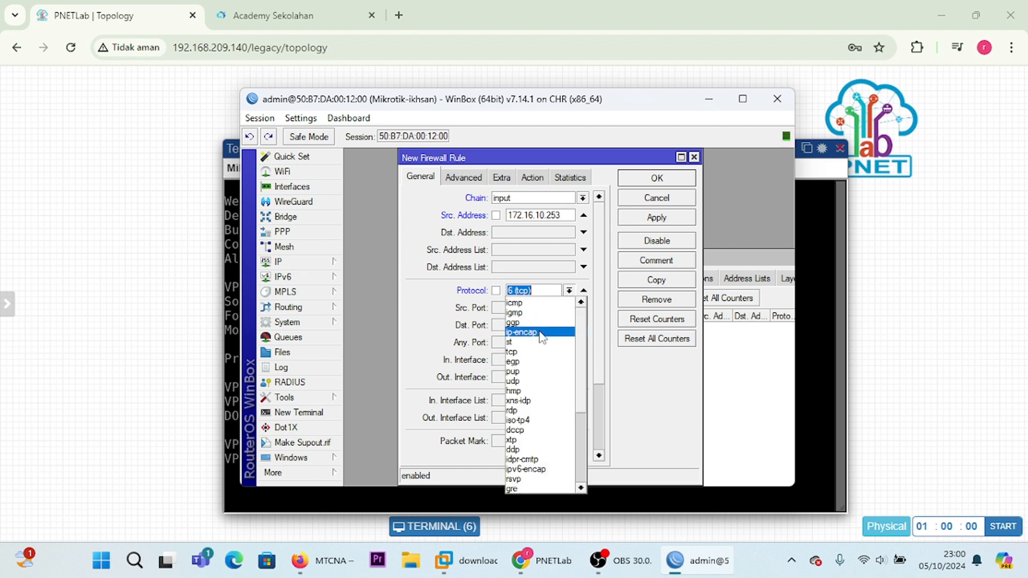
left_click(543, 304)
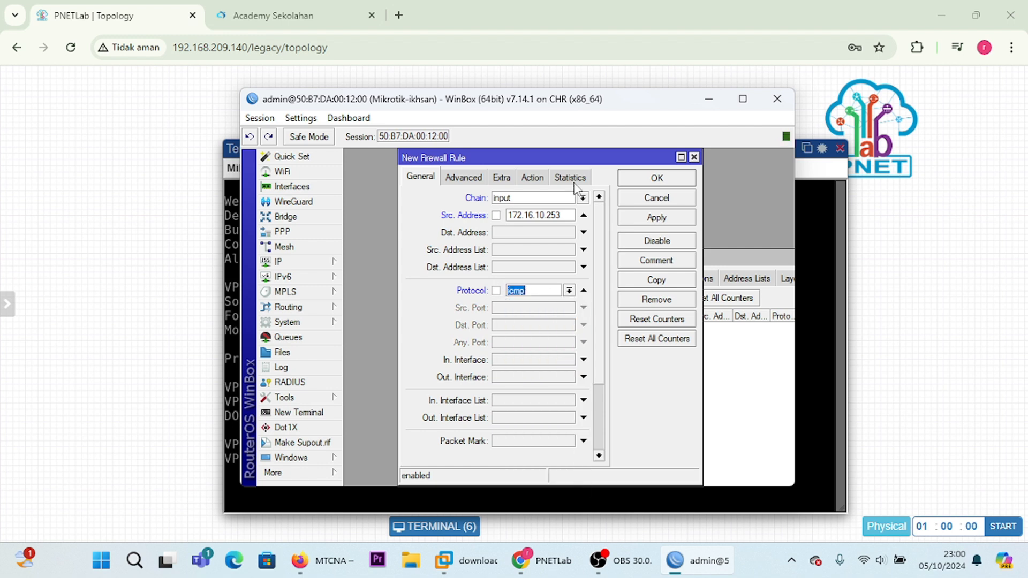
left_click(533, 177)
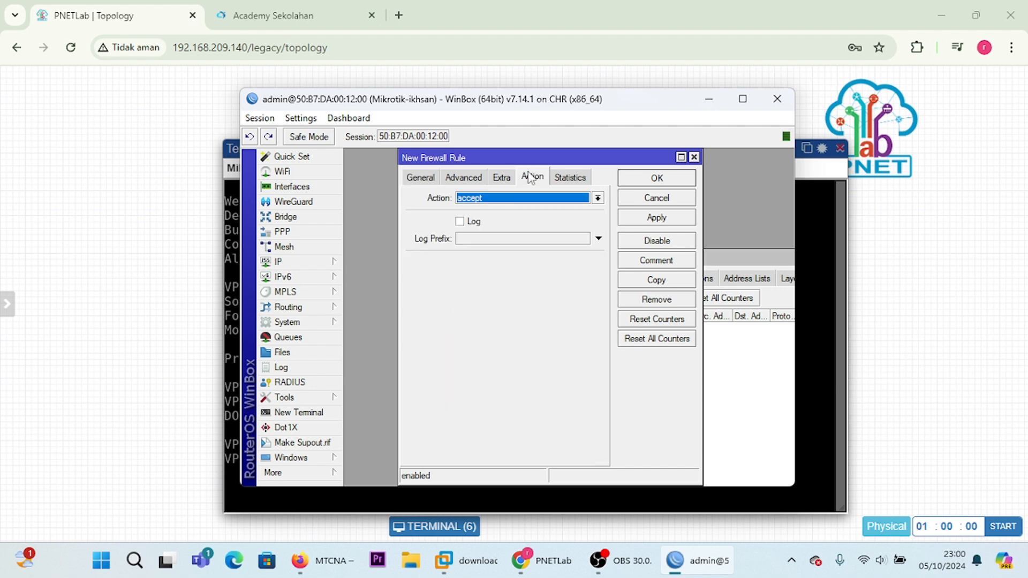
left_click(599, 198)
left_click(599, 199)
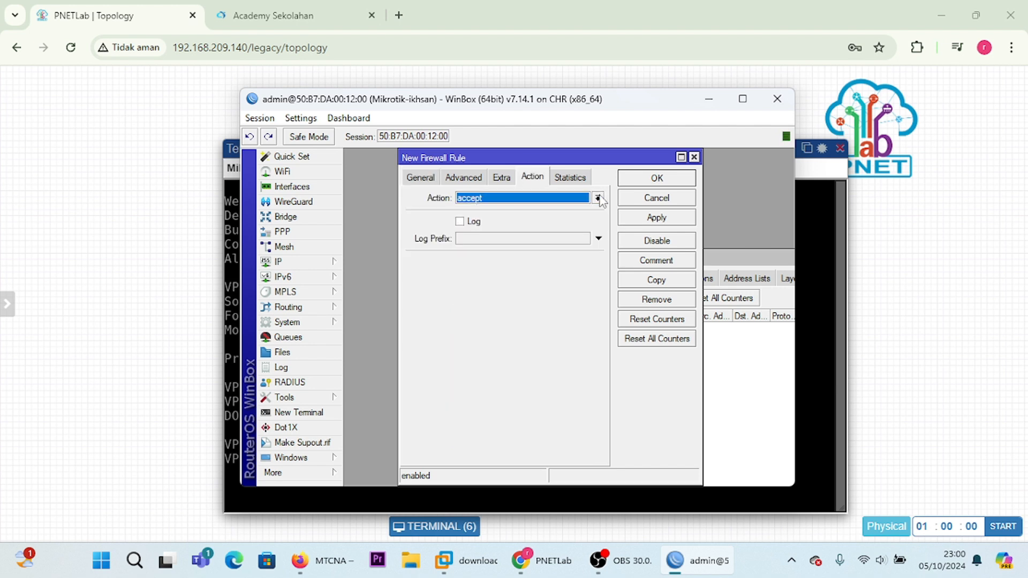
left_click(657, 178)
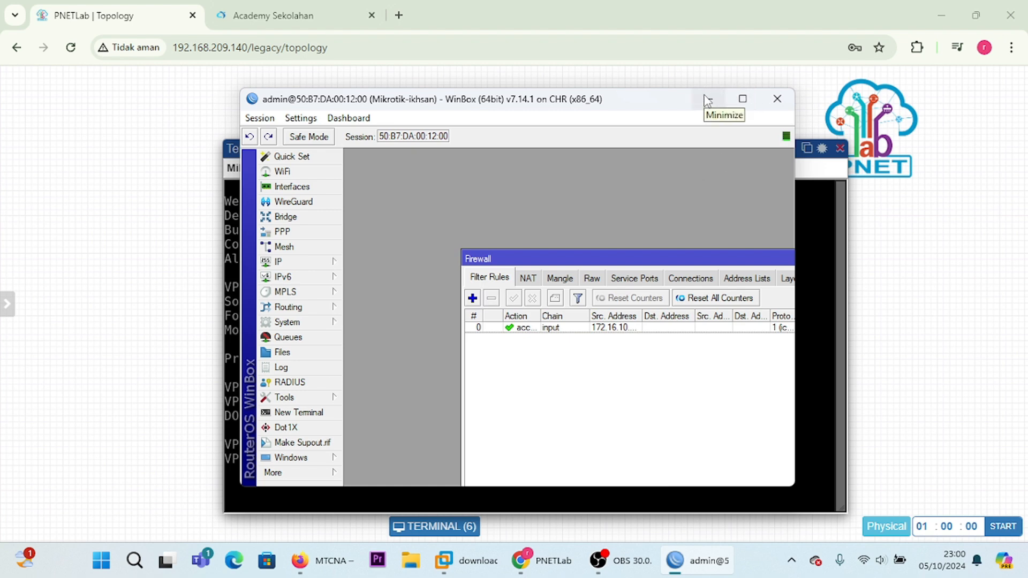
Step: Check VPC1's address in its console again and return to the WinBox firewall filter rules
left_click(708, 100)
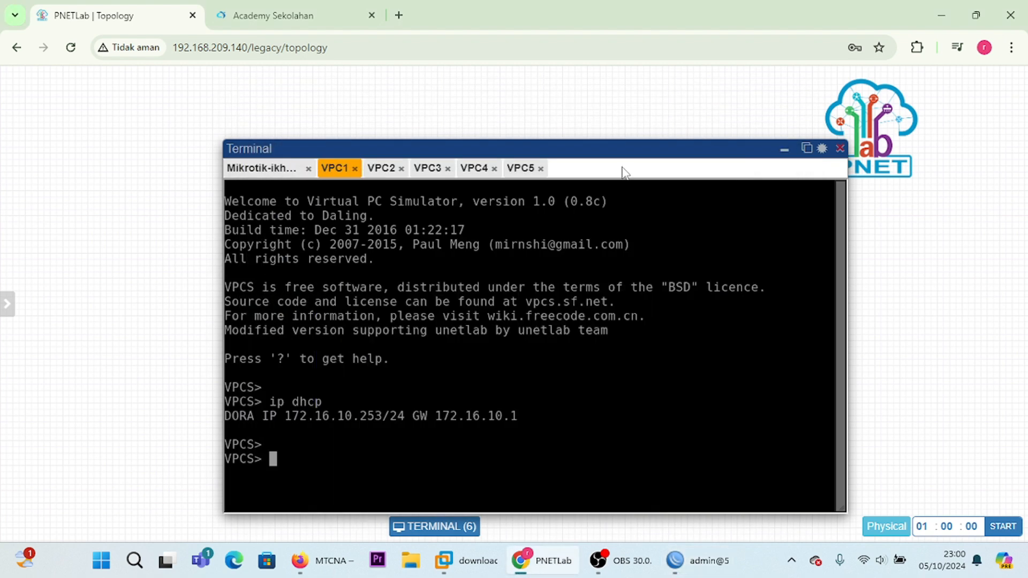
left_click_drag(621, 151, 602, 127)
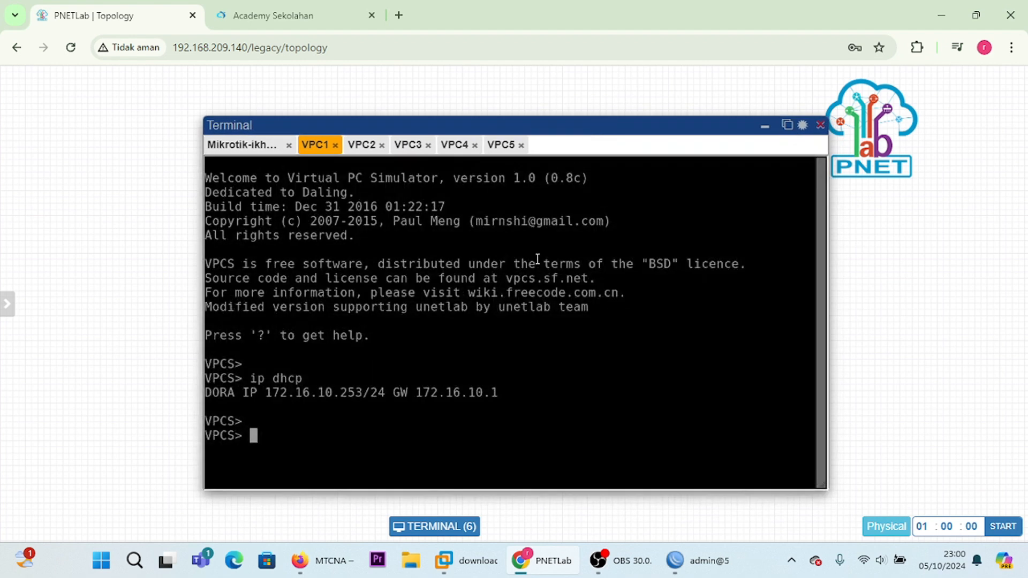
left_click(703, 559)
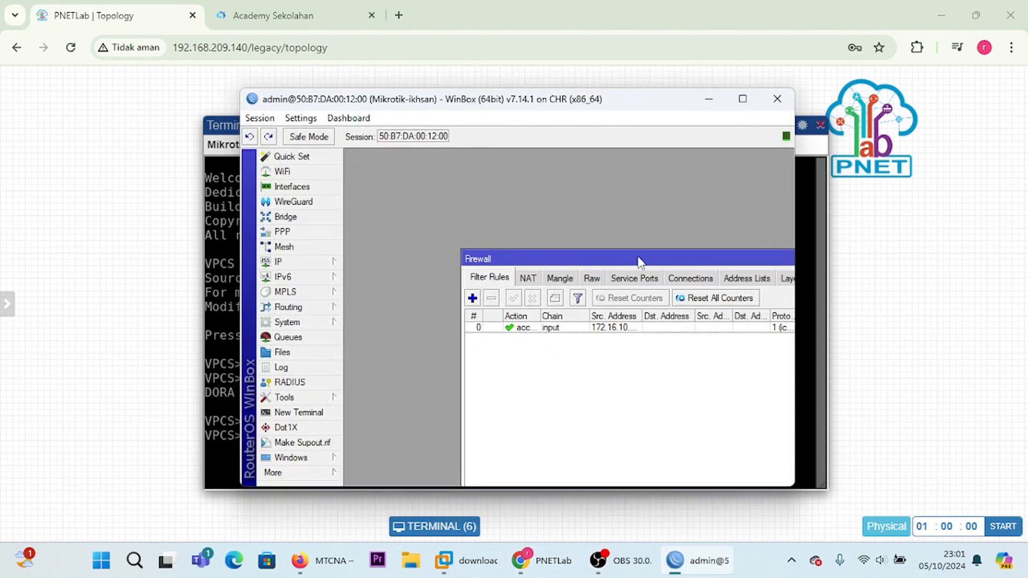
Step: Start a second firewall filter rule with the chain set to input and the protocol set to icmp
left_click_drag(640, 262, 552, 192)
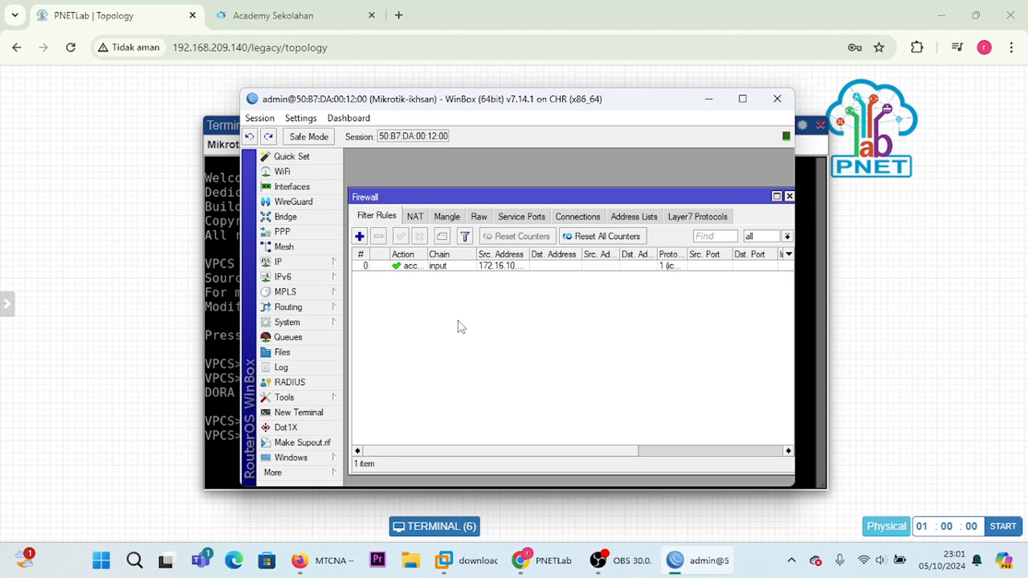
left_click(364, 237)
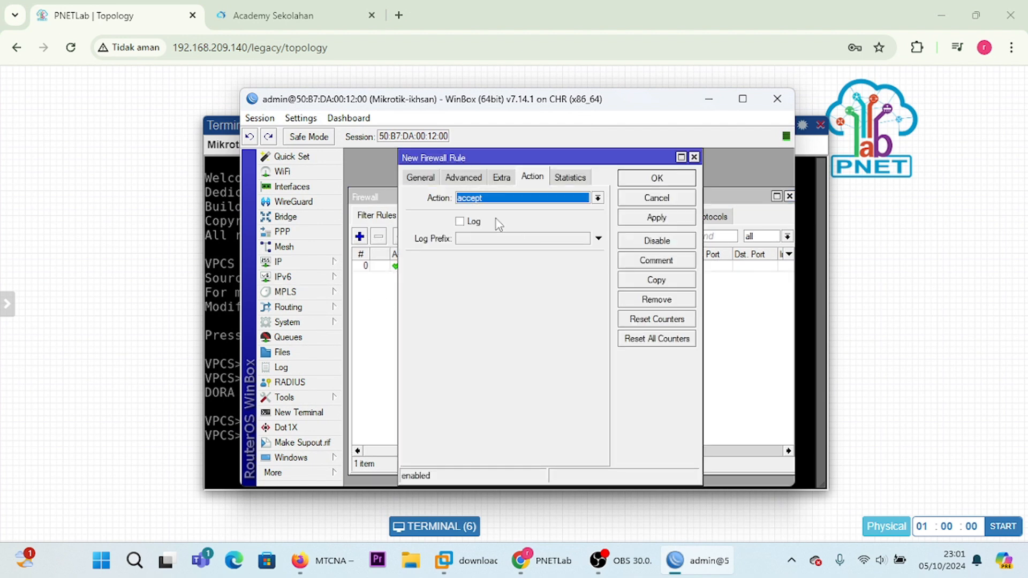
left_click(423, 178)
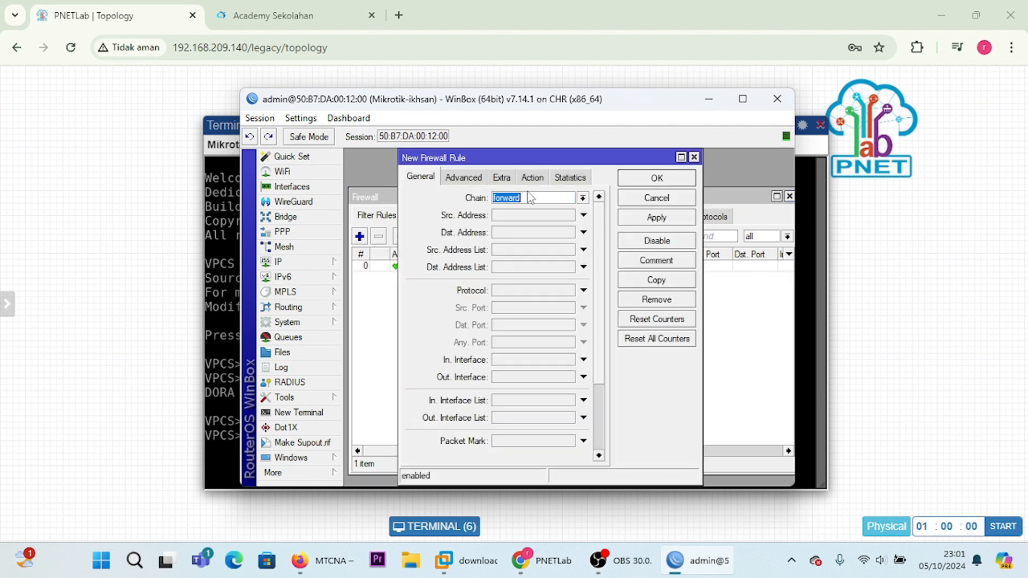
left_click(582, 197)
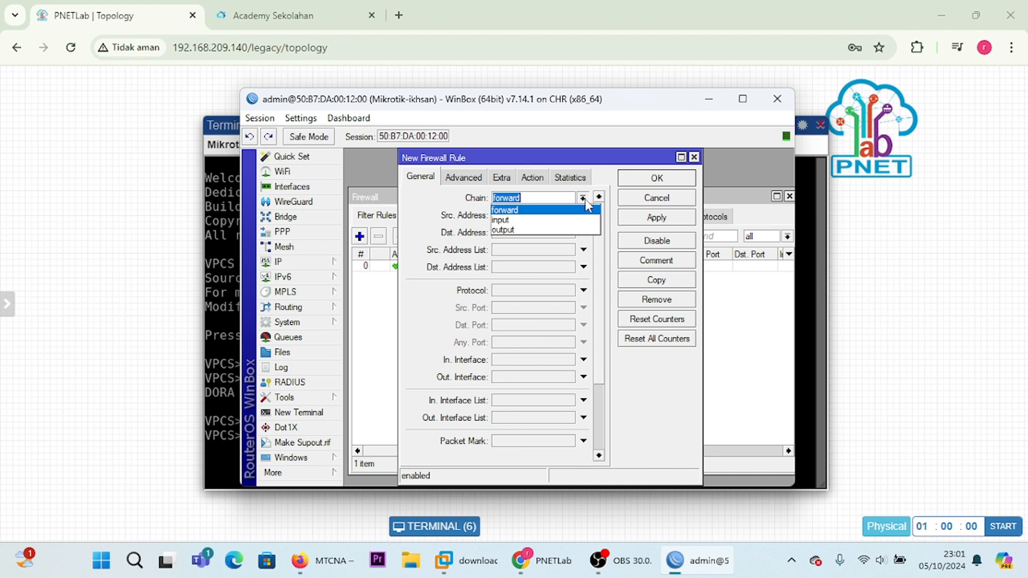
left_click(567, 220)
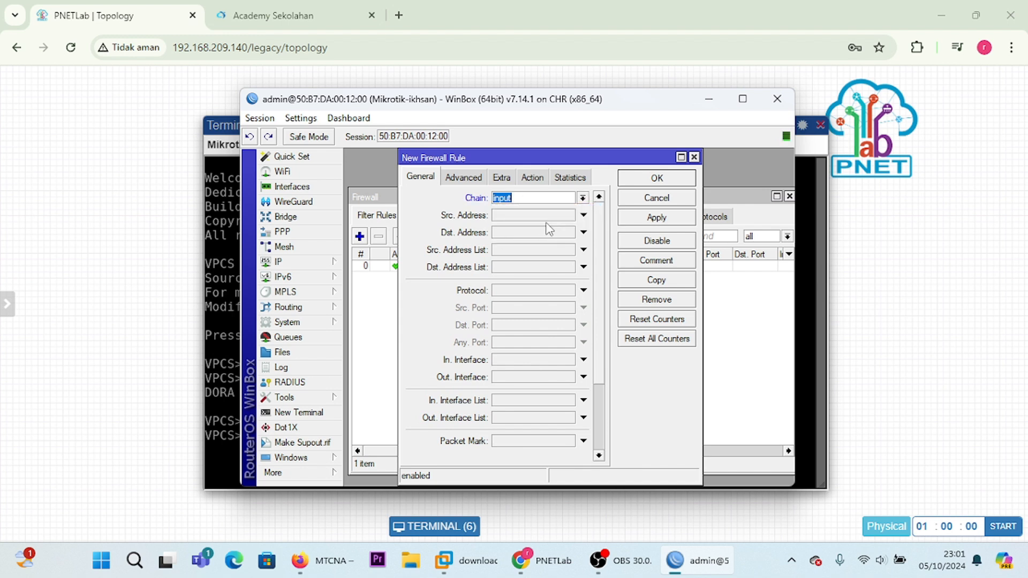
left_click(584, 292)
left_click(569, 290)
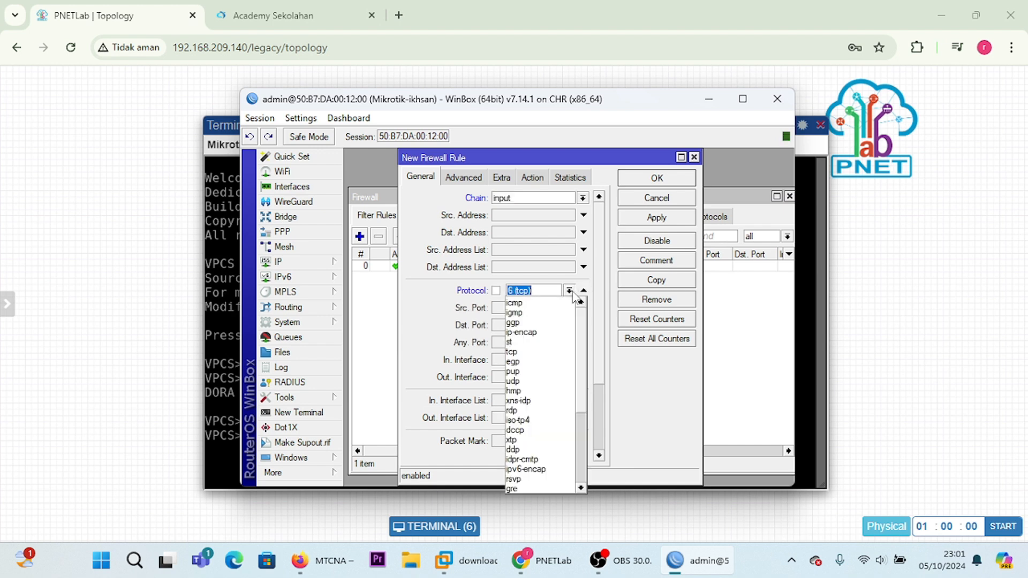
left_click(560, 303)
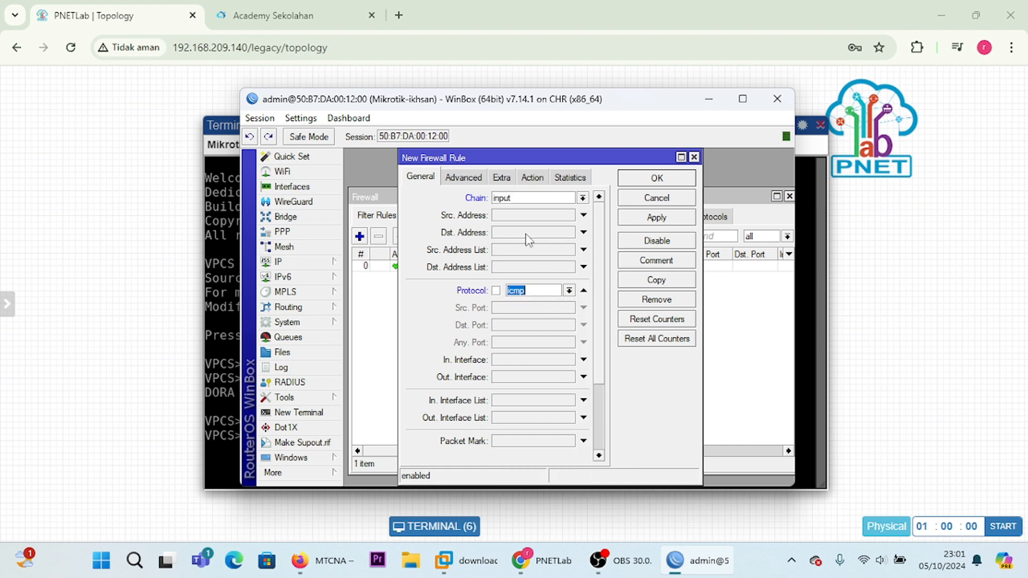
Step: Set the second rule's action to drop and save the rule
left_click(531, 177)
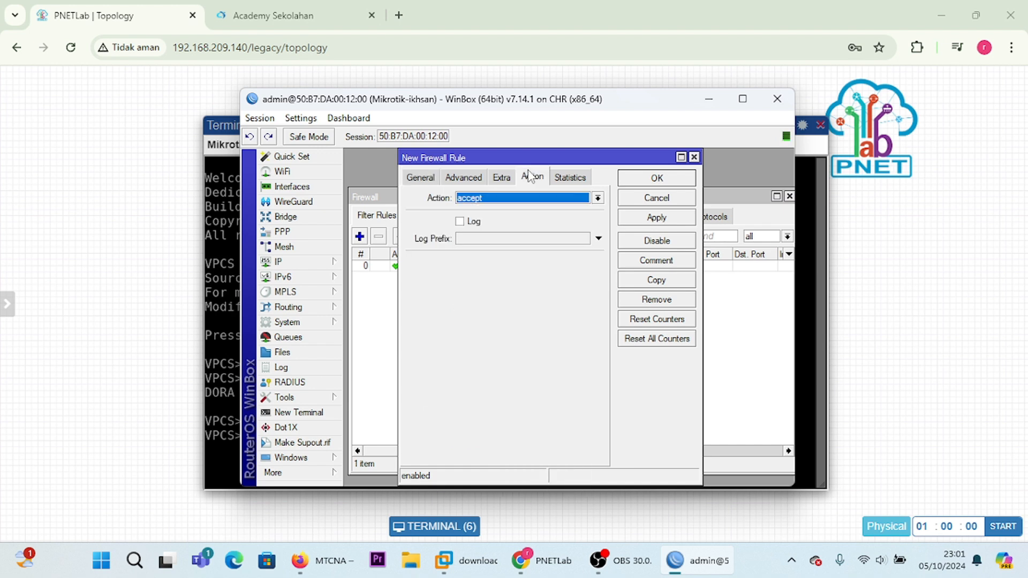
left_click(598, 197)
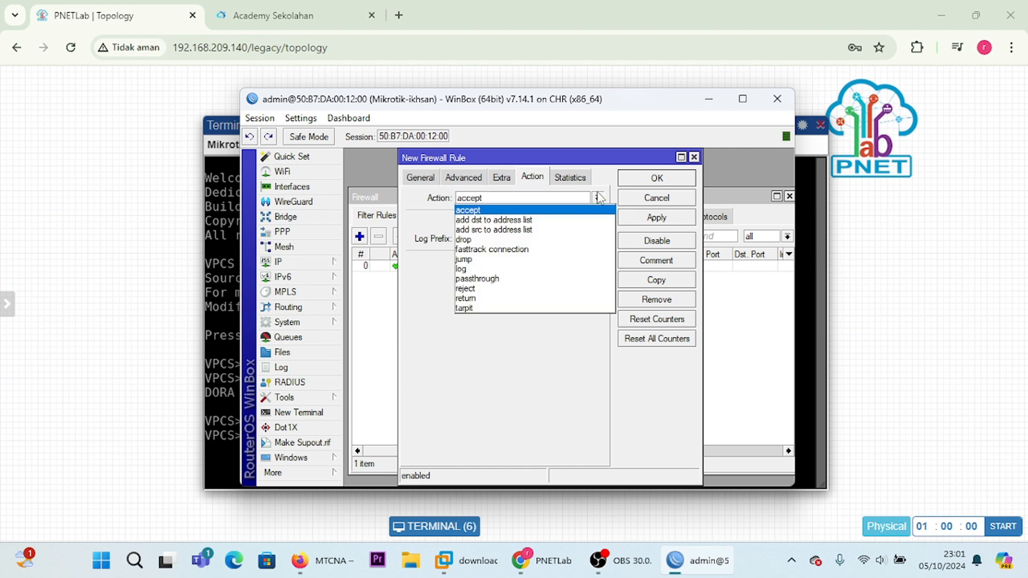
left_click(568, 244)
left_click(657, 218)
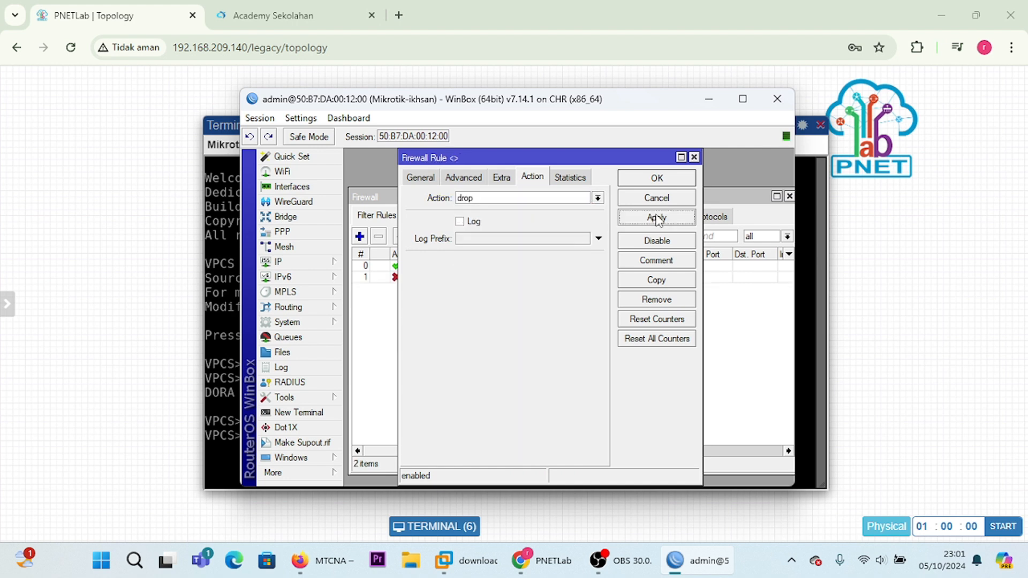
left_click(656, 178)
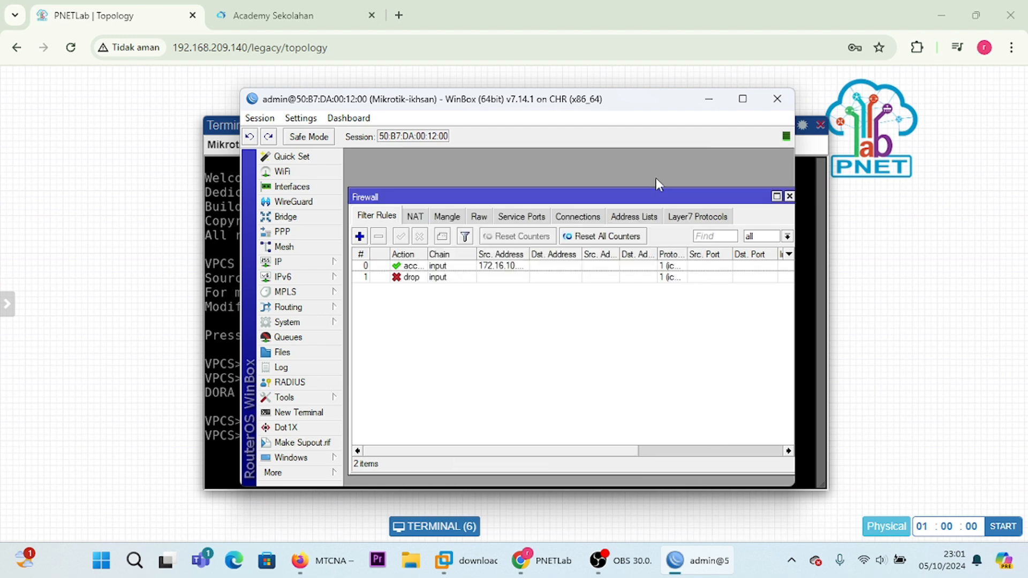
Step: Switch to the VPC1 console in PNETLab, ping the router at 172.16.10.1, and stop the ping after a few replies
left_click(709, 99)
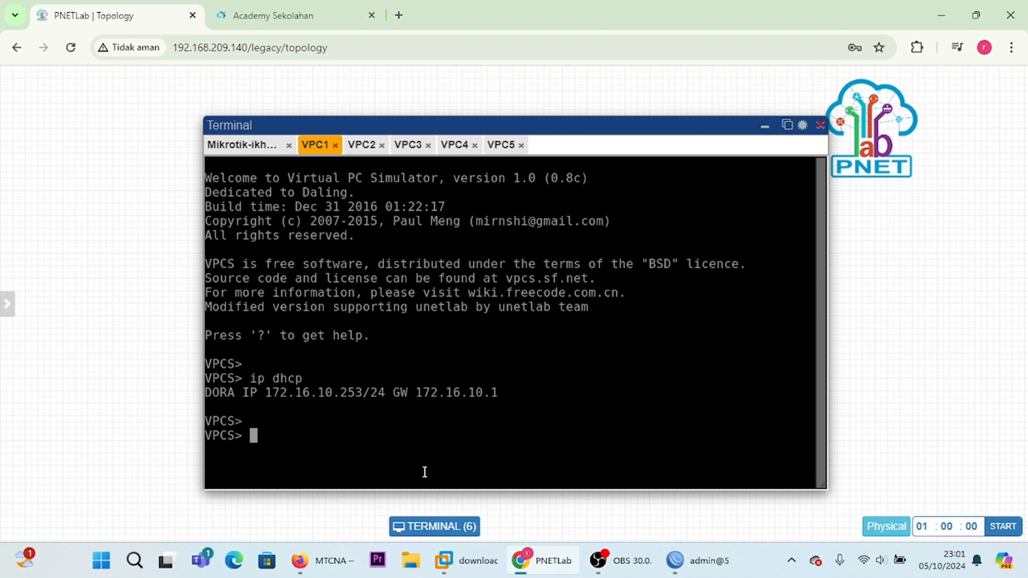
type("ping 172.1")
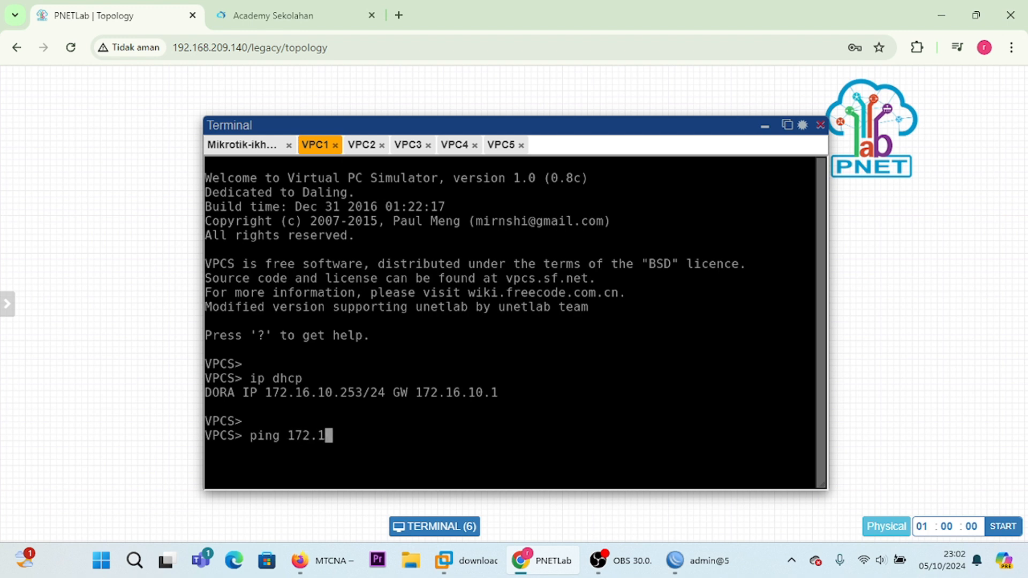
type("6.10.1")
key("Return")
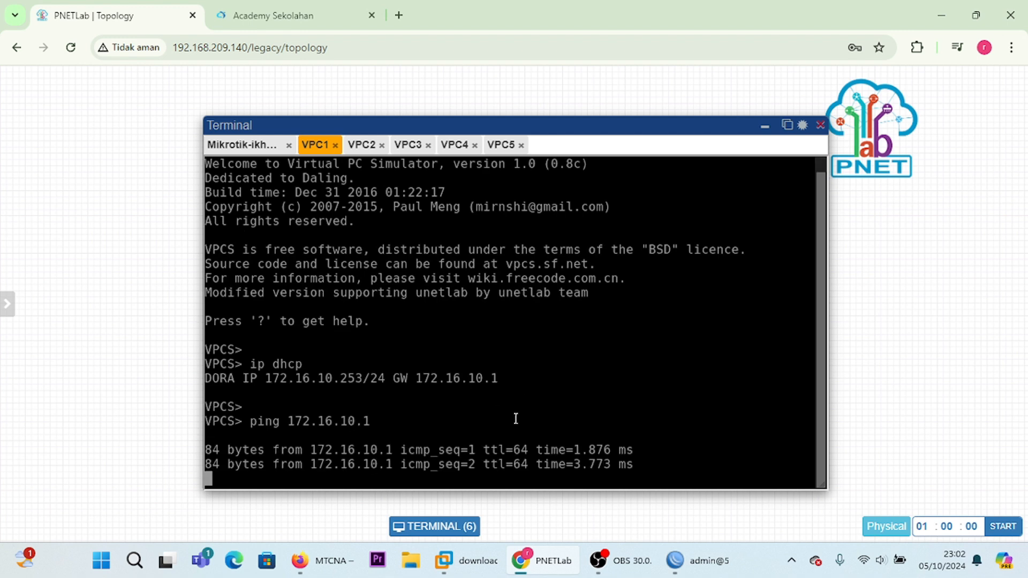
key("ctrl+c")
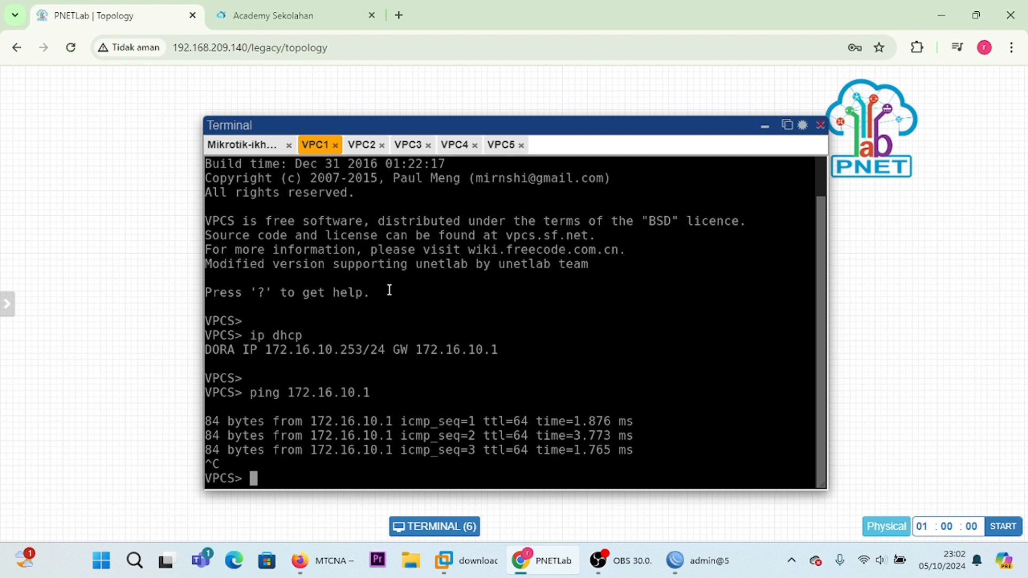
Step: Ping 172.16.10.1 from the VPC2 console and stop the ping after a few attempts
left_click(367, 145)
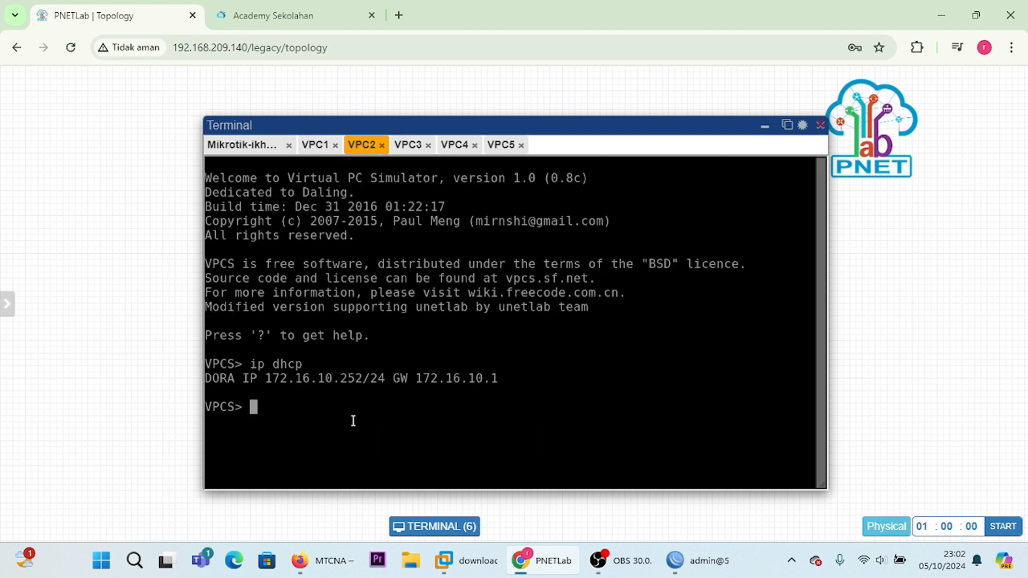
type("ping 172.16.10.1")
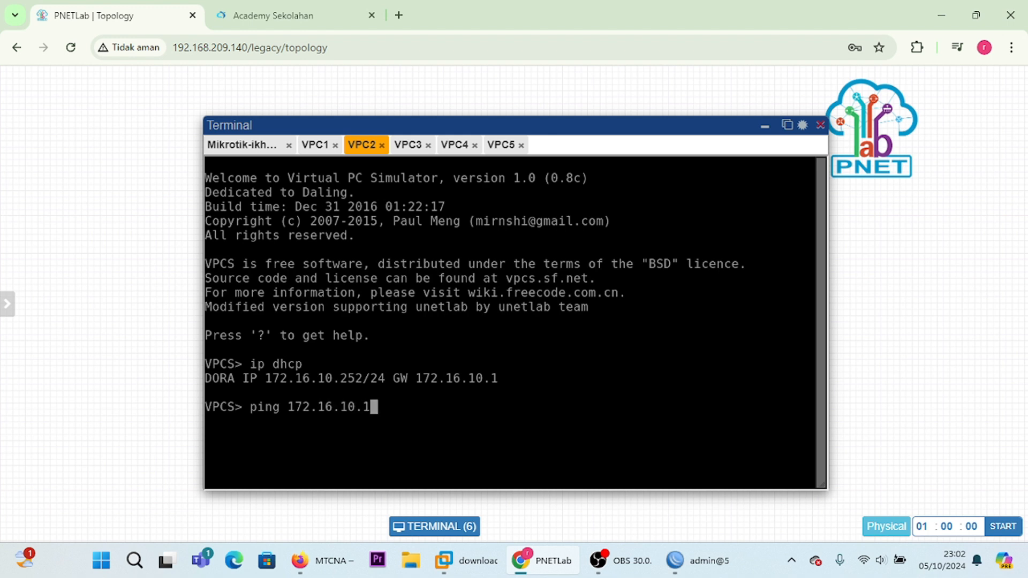
key("Return")
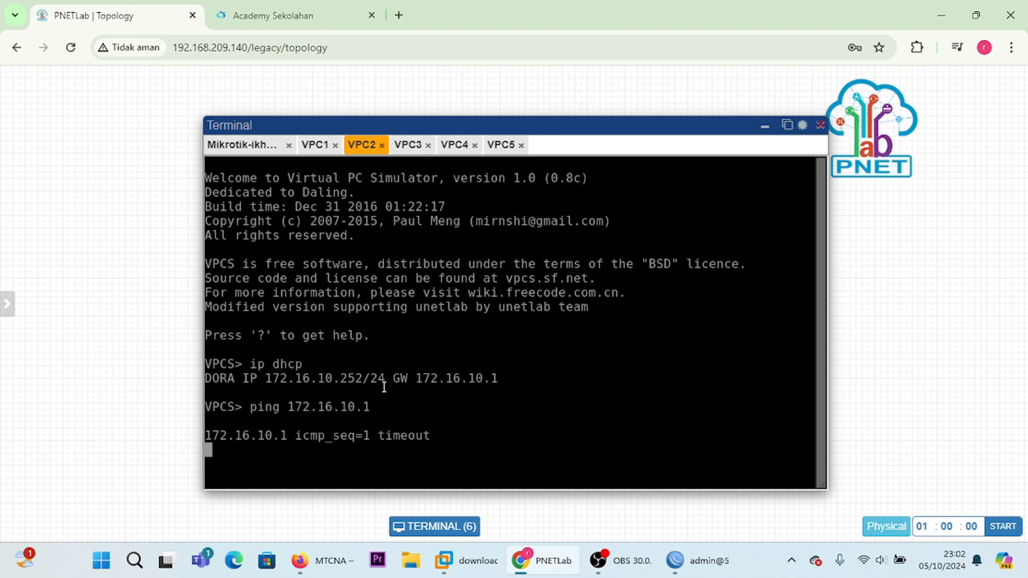
key("ctrl+c")
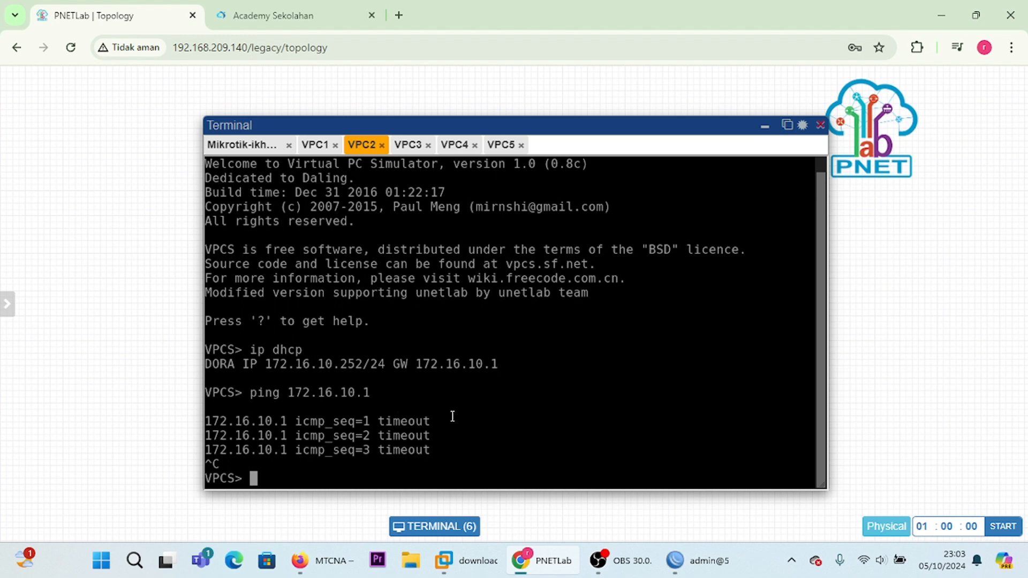
Step: Ping 172.16.10.1 from the VPC3 console and stop the ping after a few attempts
left_click(408, 153)
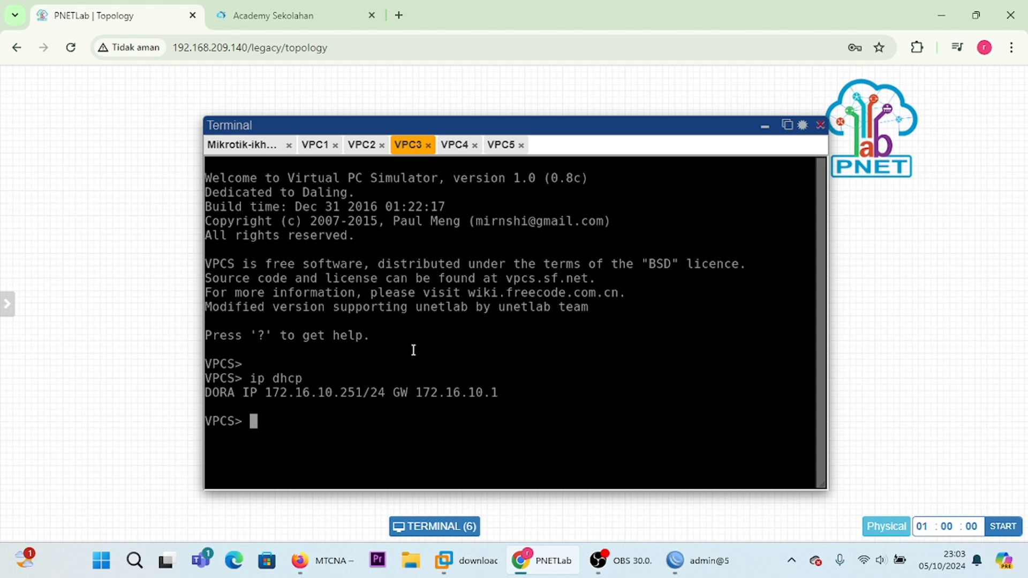
type("ping 17")
type("2.16")
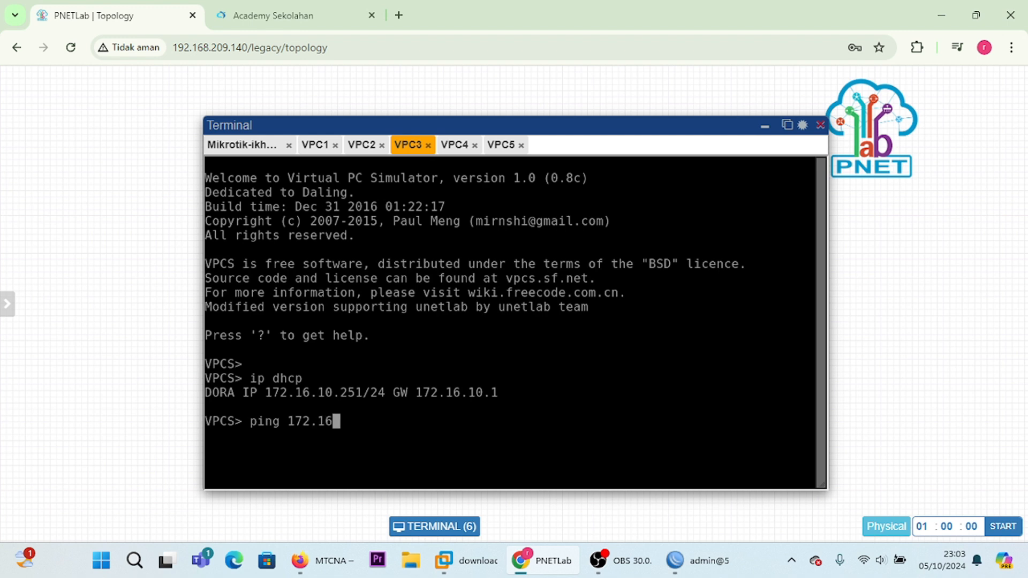
type(".10.1")
key("Return")
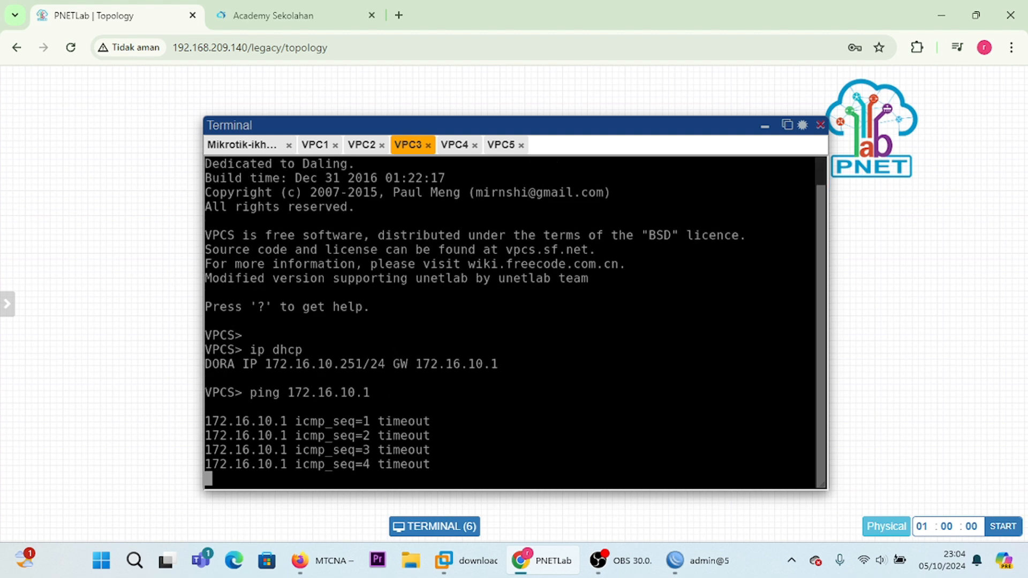
key("ctrl+c")
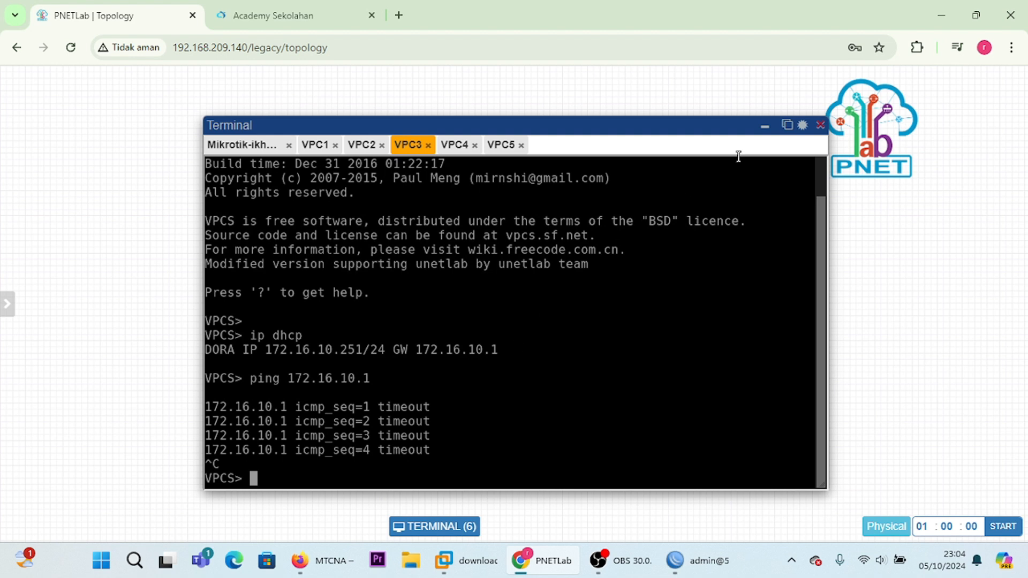
Step: Return to WinBox and make a copy of the accept rule for 172.16.10.253, showing the copy's general settings
left_click(765, 127)
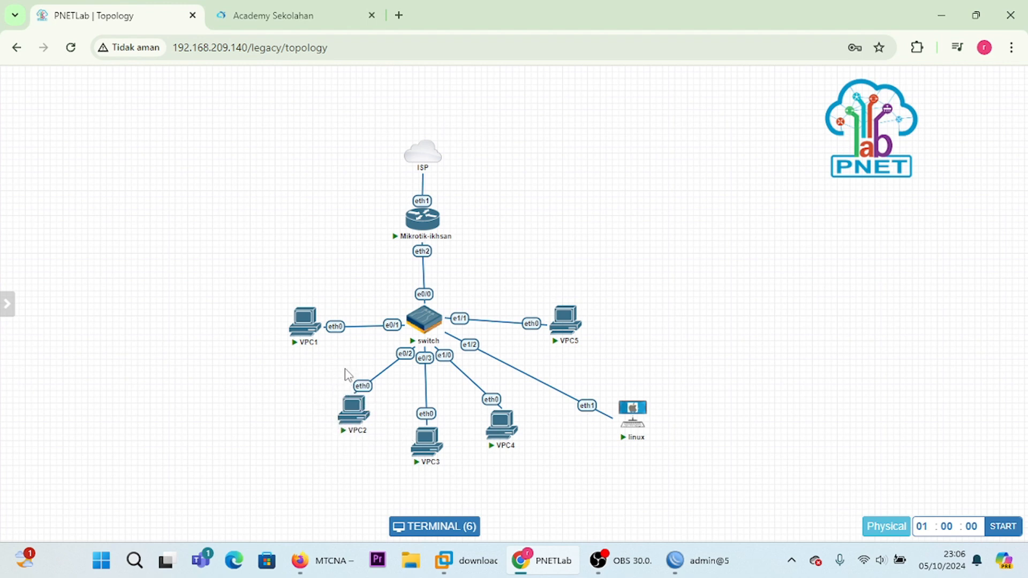
left_click(695, 565)
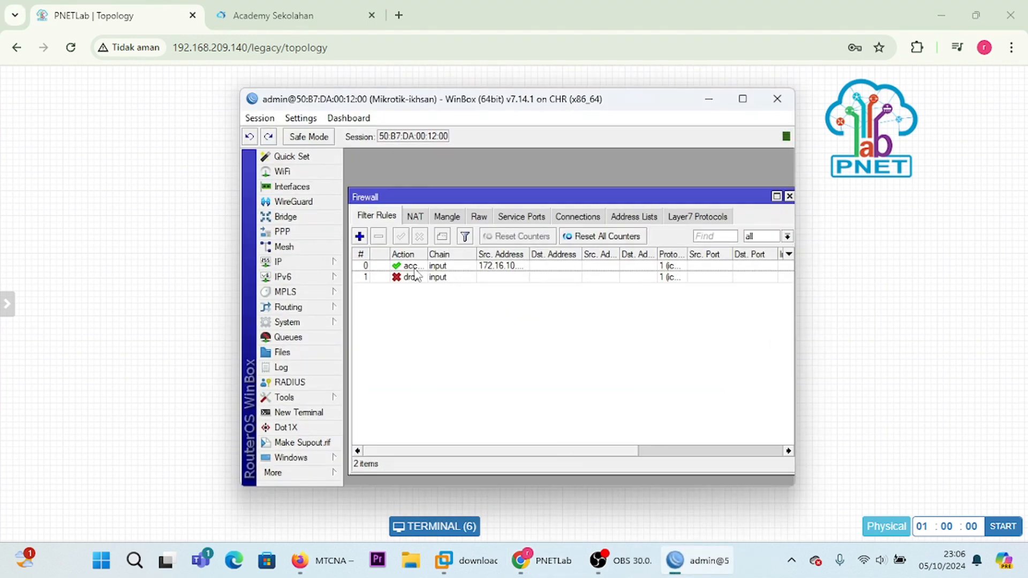
double_click(416, 267)
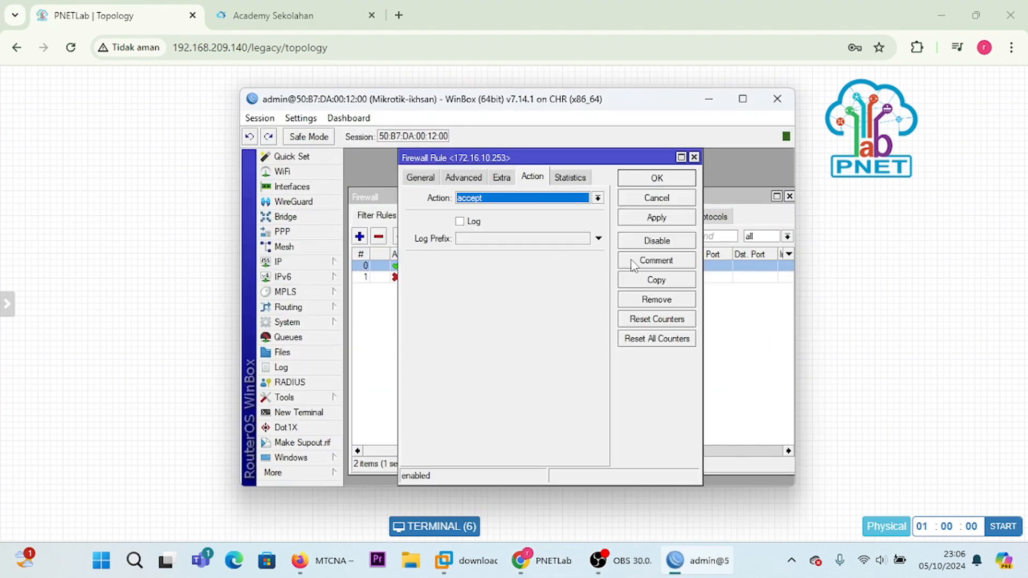
left_click(425, 178)
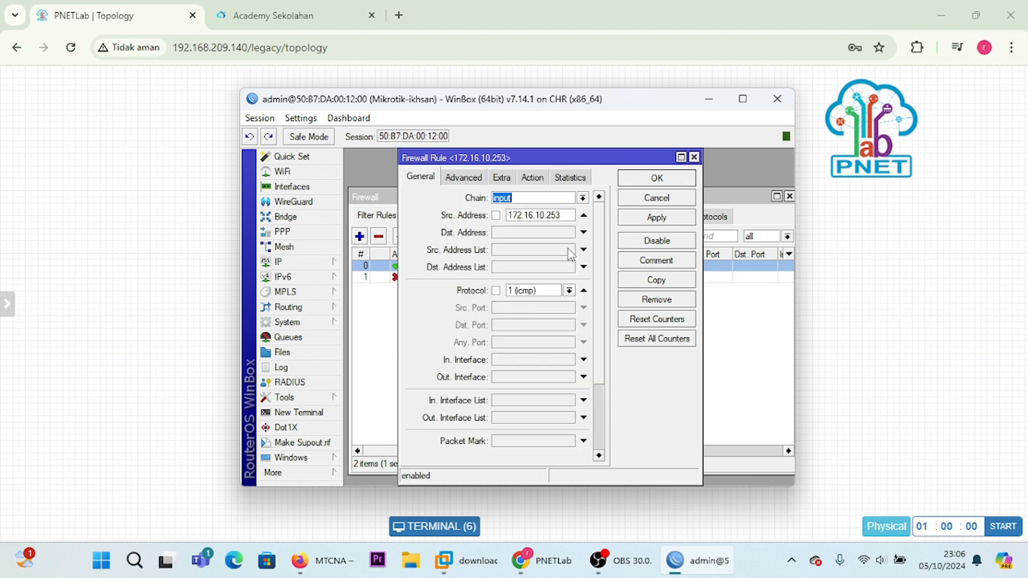
left_click(662, 285)
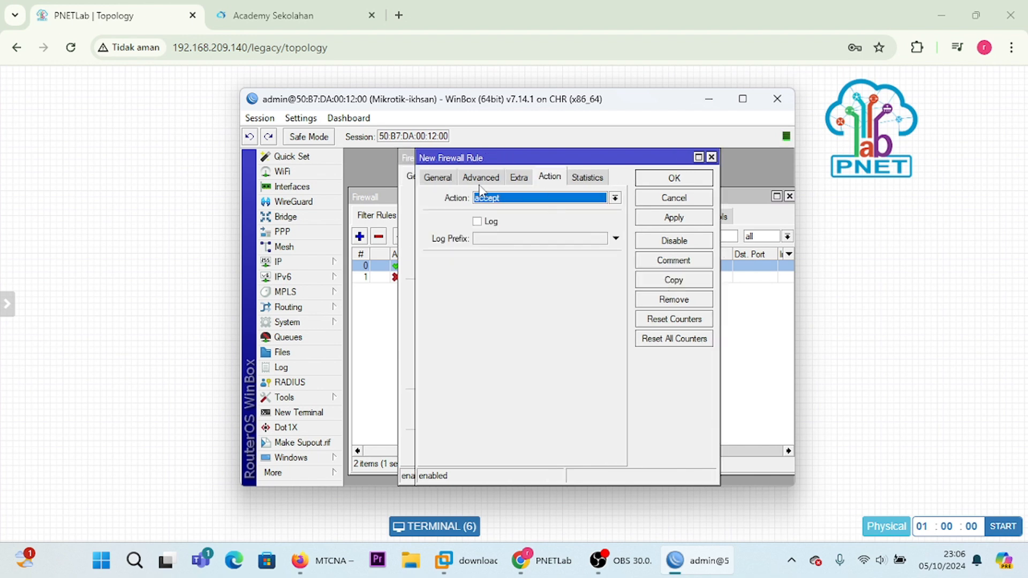
left_click(435, 178)
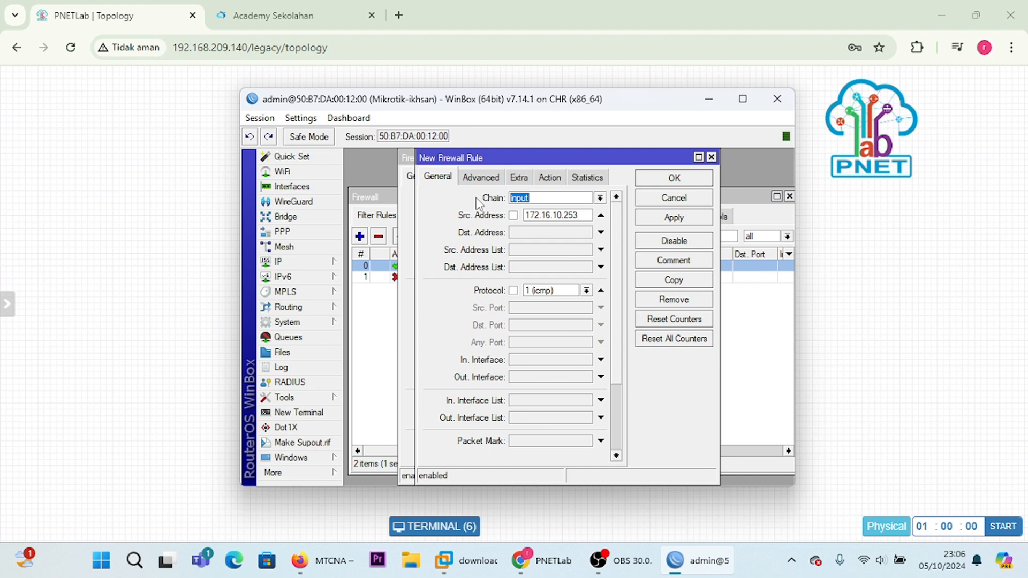
Step: Look up VPC2's address in its PNETLab console and set the copied rule's source address to 172.16.10.252
left_click(580, 214)
left_click(708, 101)
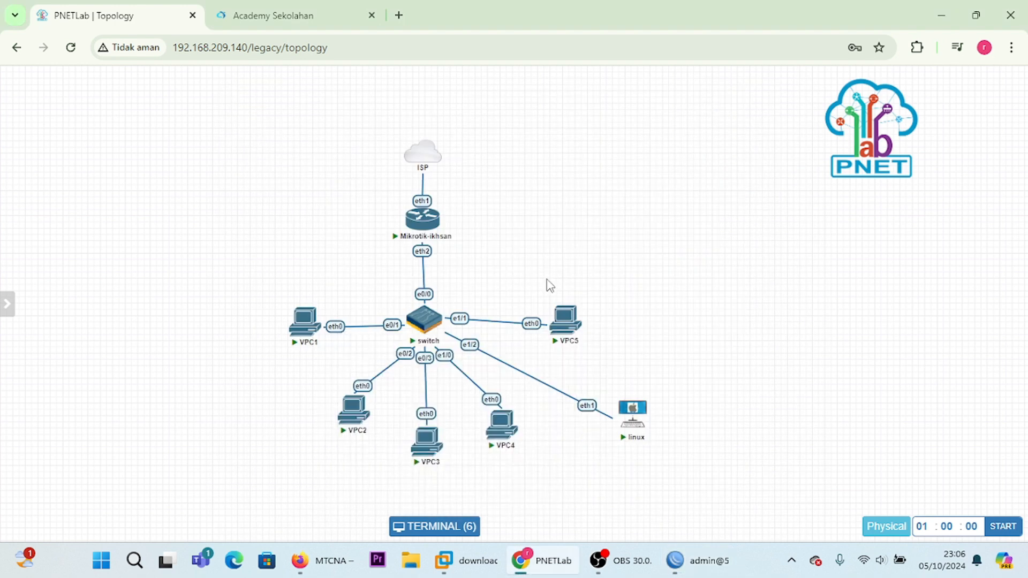
left_click(345, 415)
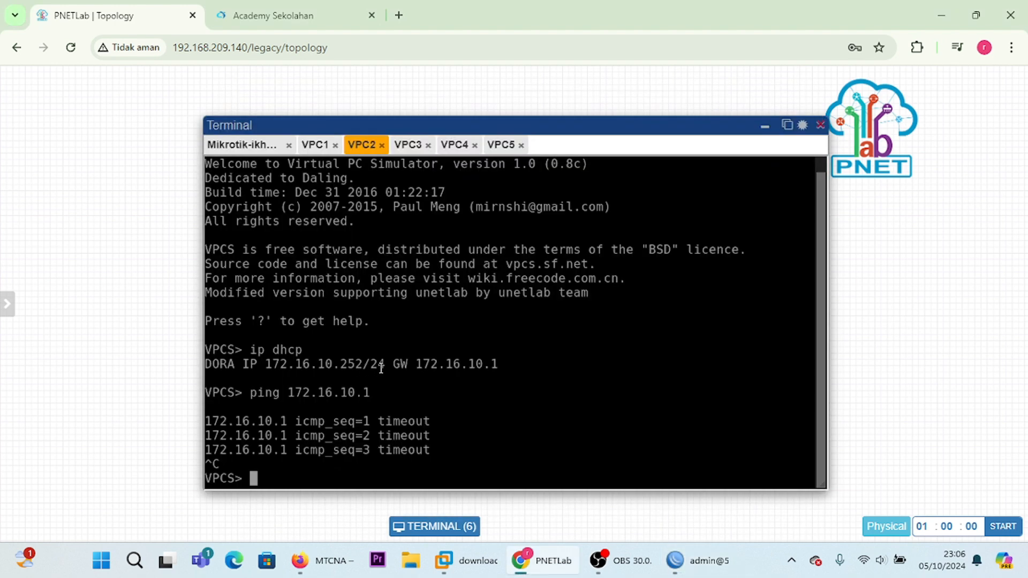
left_click(765, 121)
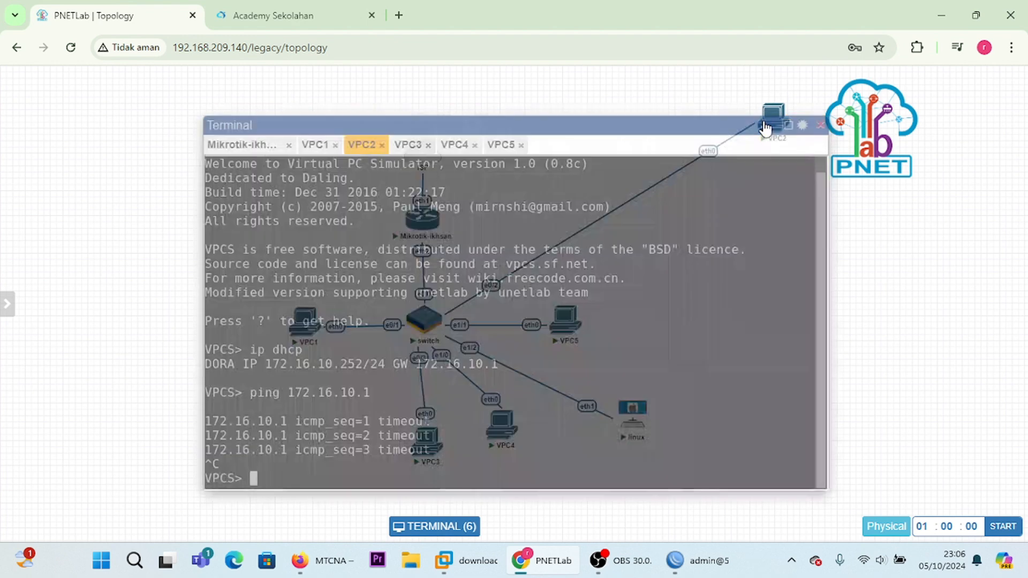
left_click(691, 560)
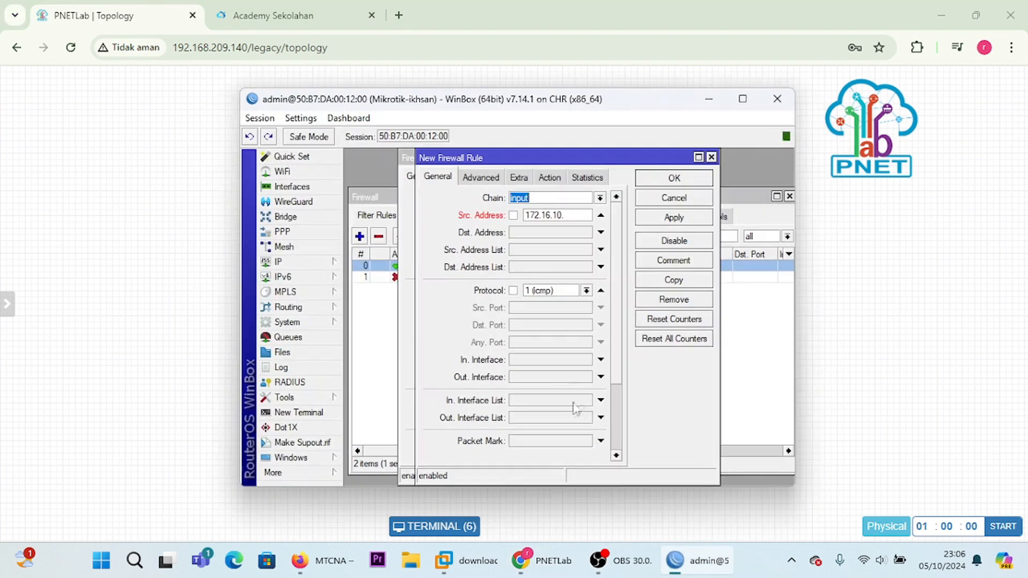
left_click(573, 215)
type("252")
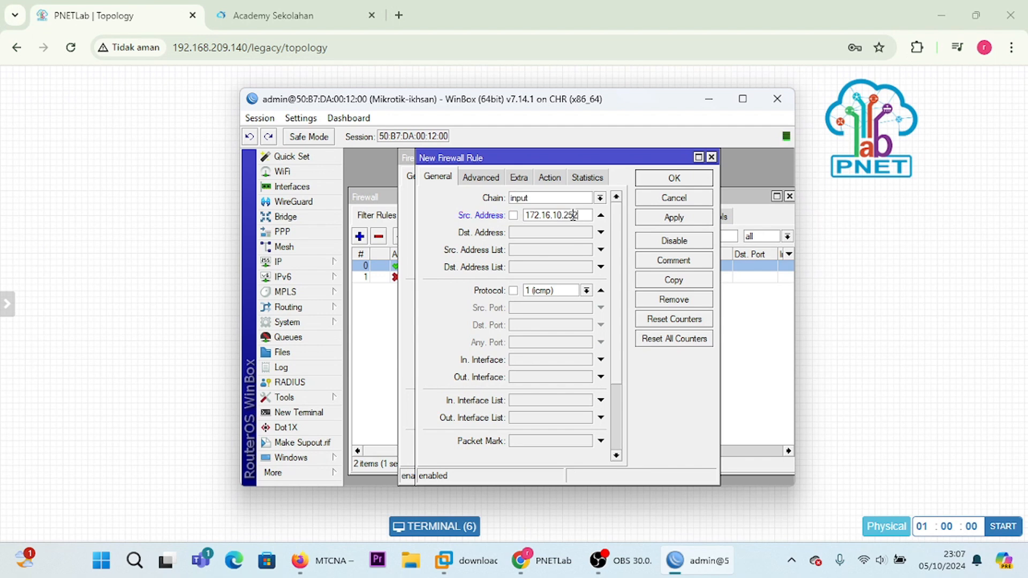
Step: Apply and save the copied accept rule for 172.16.10.252, and close the original rule's settings as well
left_click(667, 223)
left_click(668, 182)
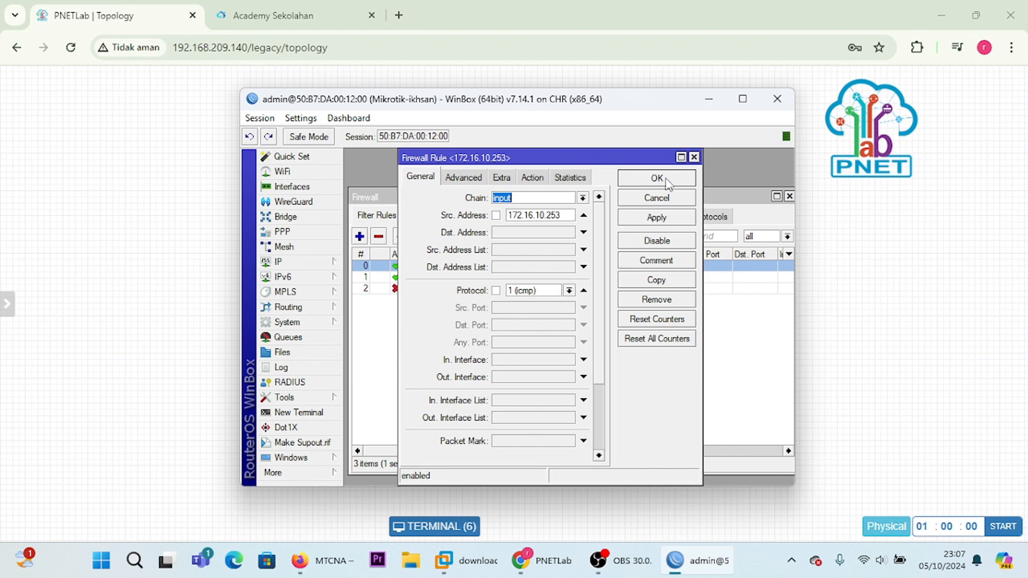
left_click(667, 180)
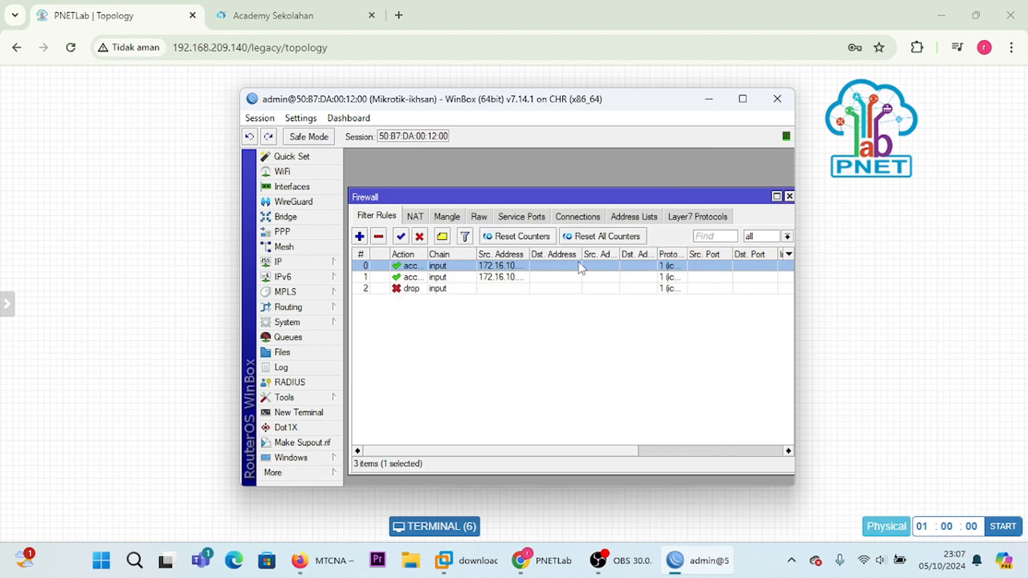
Step: Switch back to the VPC2 console in PNETLab and ping 172.16.10.1 again
left_click(710, 100)
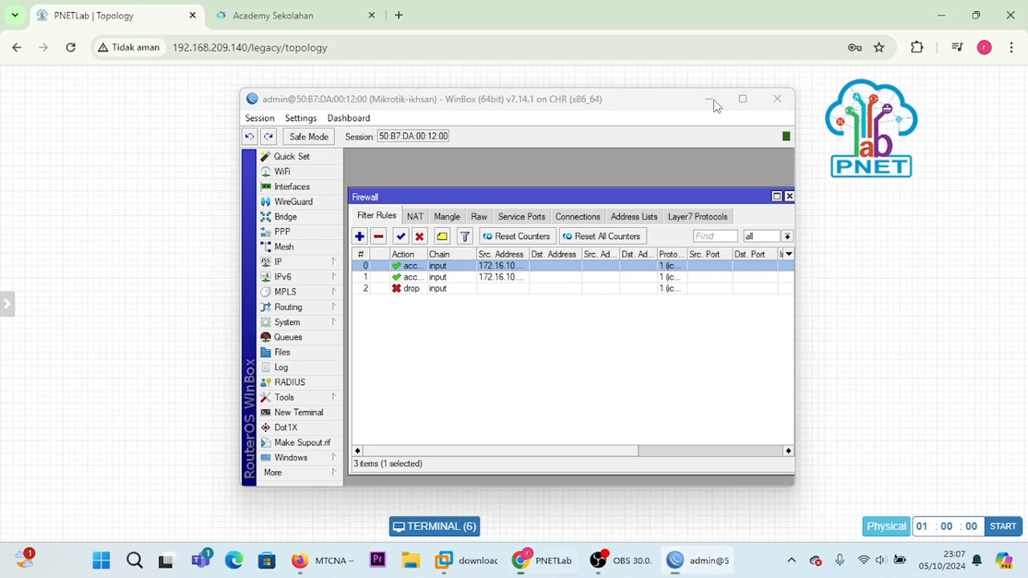
left_click_drag(768, 115, 343, 447)
left_click(343, 447)
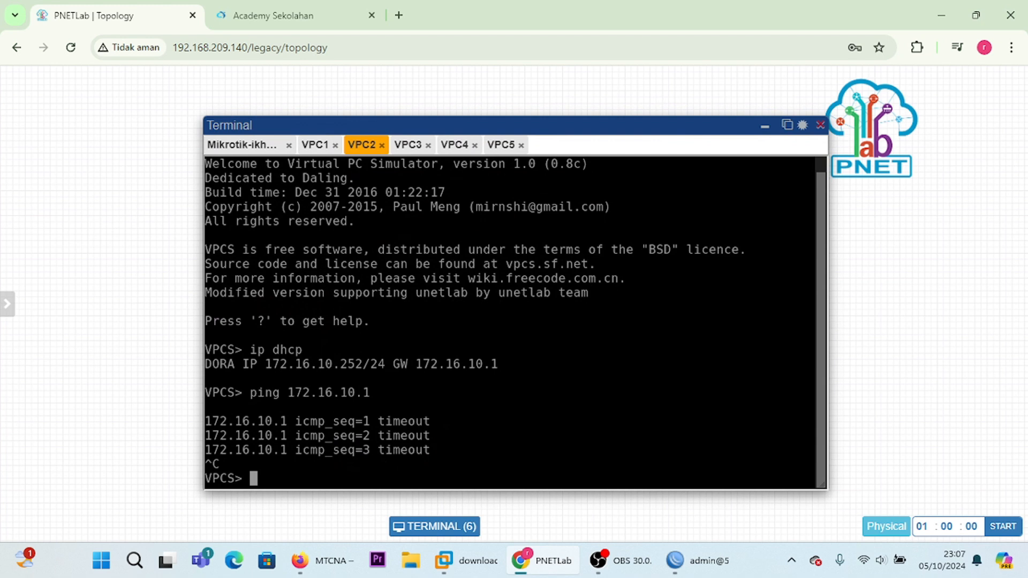
key("Return")
key("Up")
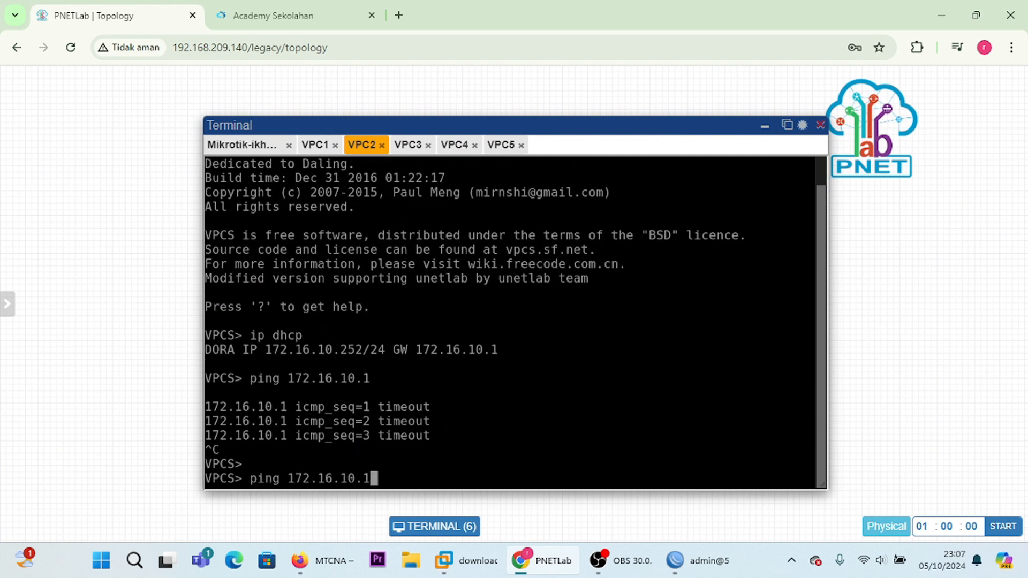
key("Return")
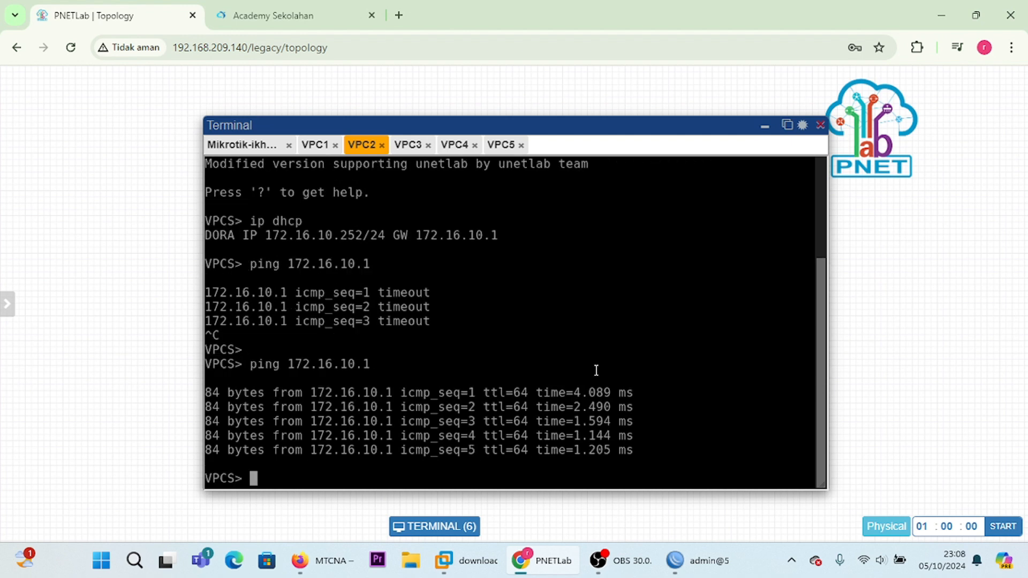
mouse_move(347, 559)
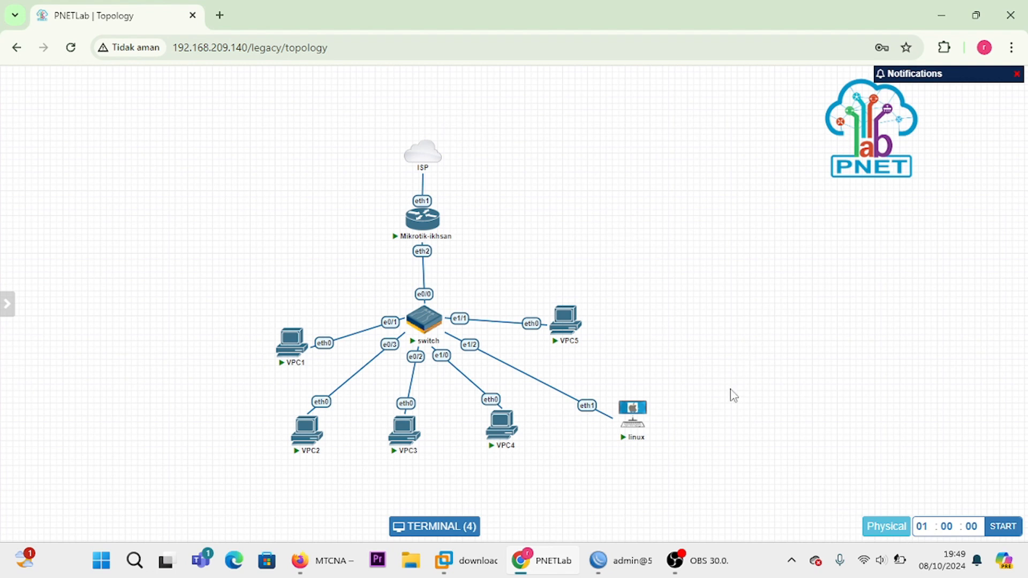
Step: Start adding a Virtual PC (VPCS) node to the topology and name it server
right_click(692, 283)
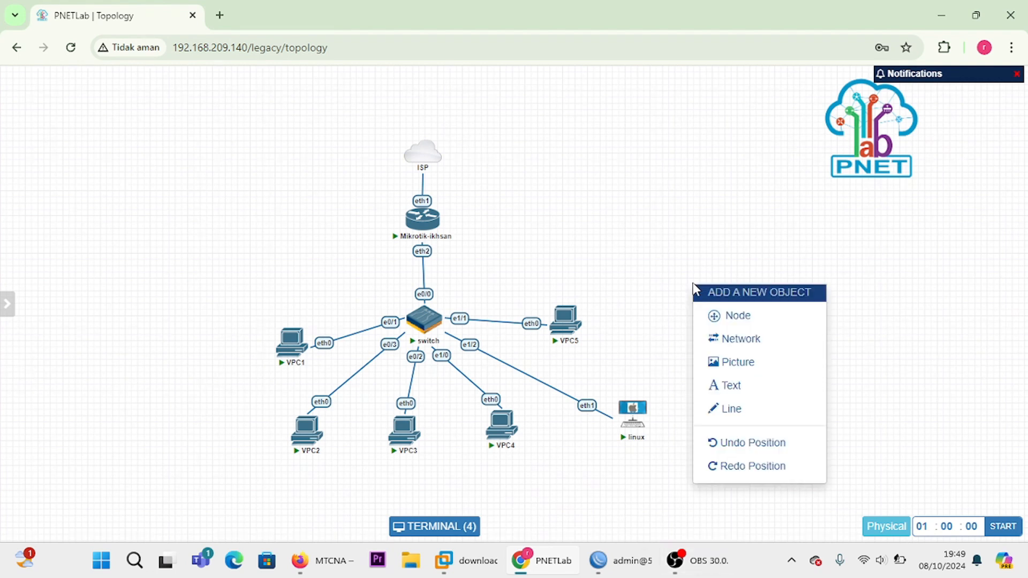
left_click(738, 320)
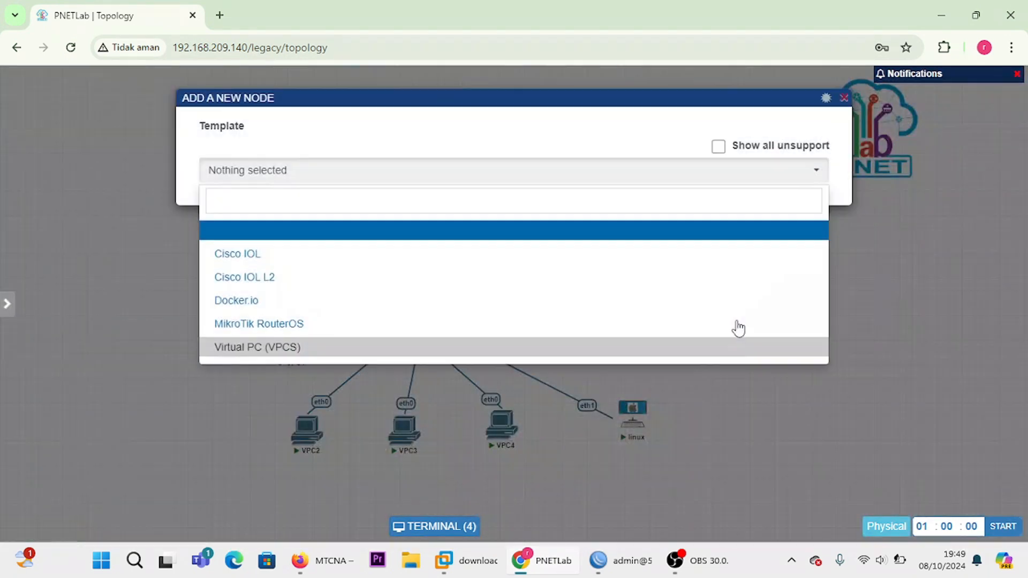
left_click(334, 347)
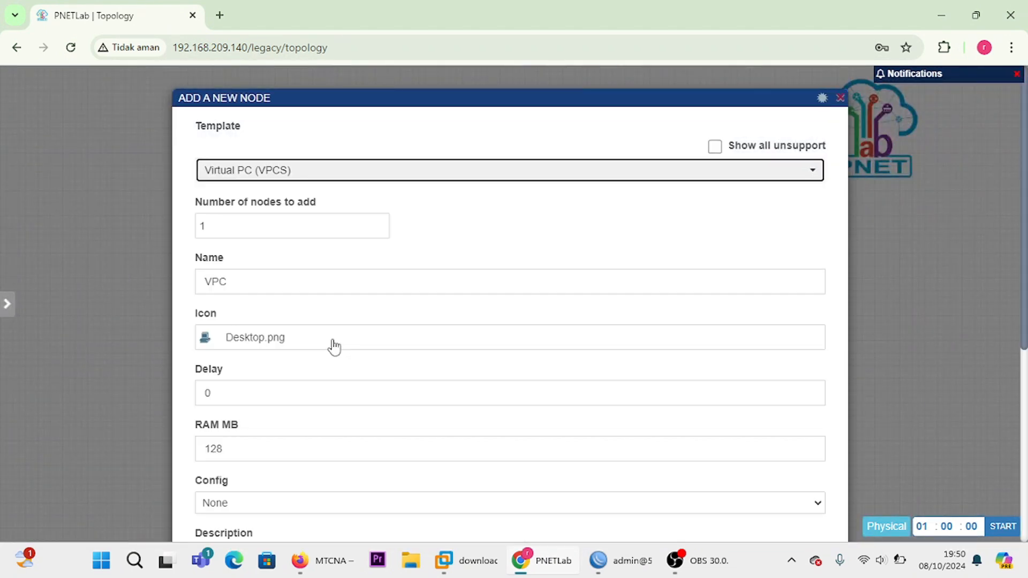
left_click(278, 282)
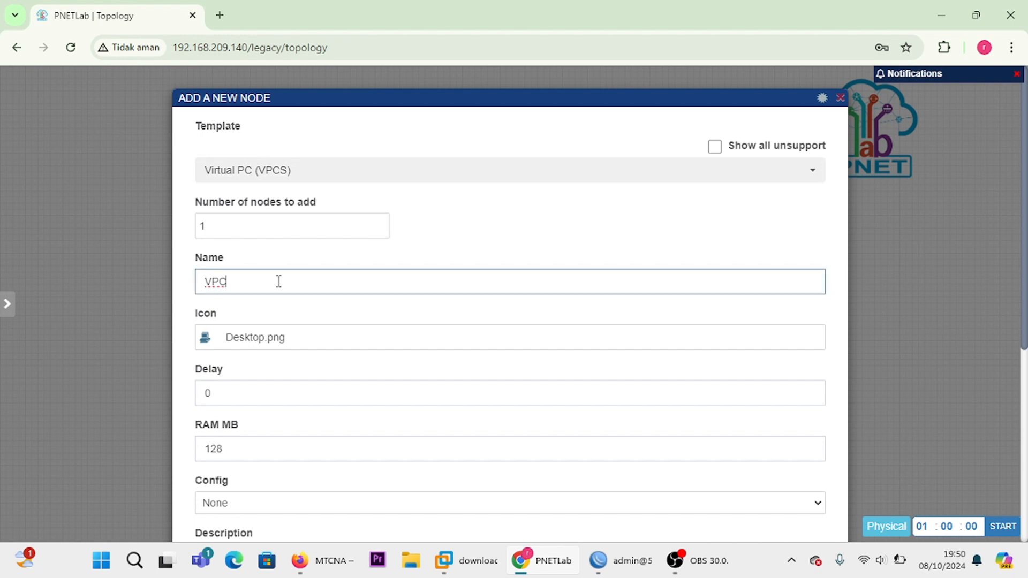
key("BackSpace")
key("BackSpace")
key("BackSpace")
type("server")
Step: Search the device icons for server and assign AMPServer.png to the new node
left_click(291, 343)
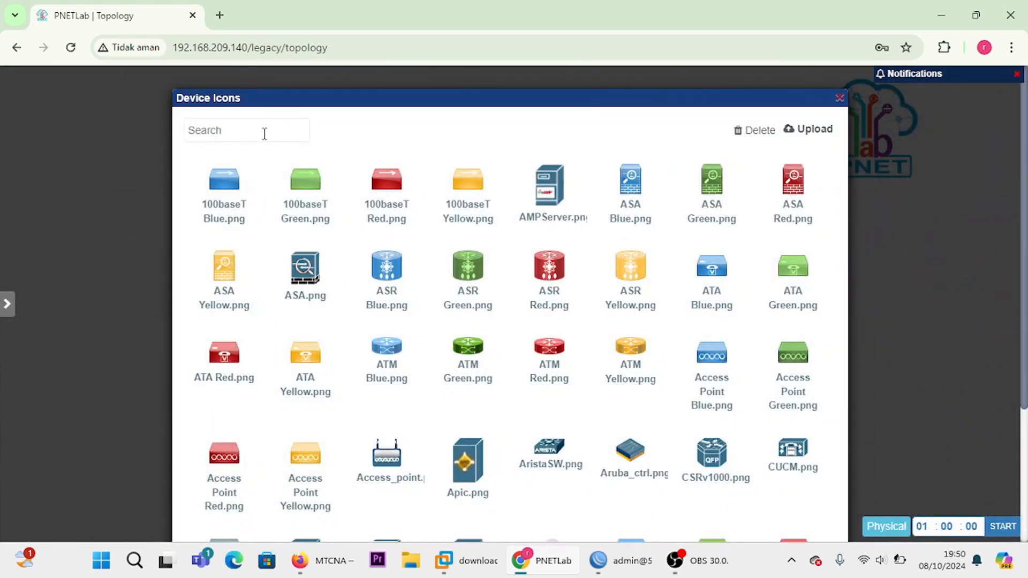
left_click(265, 134)
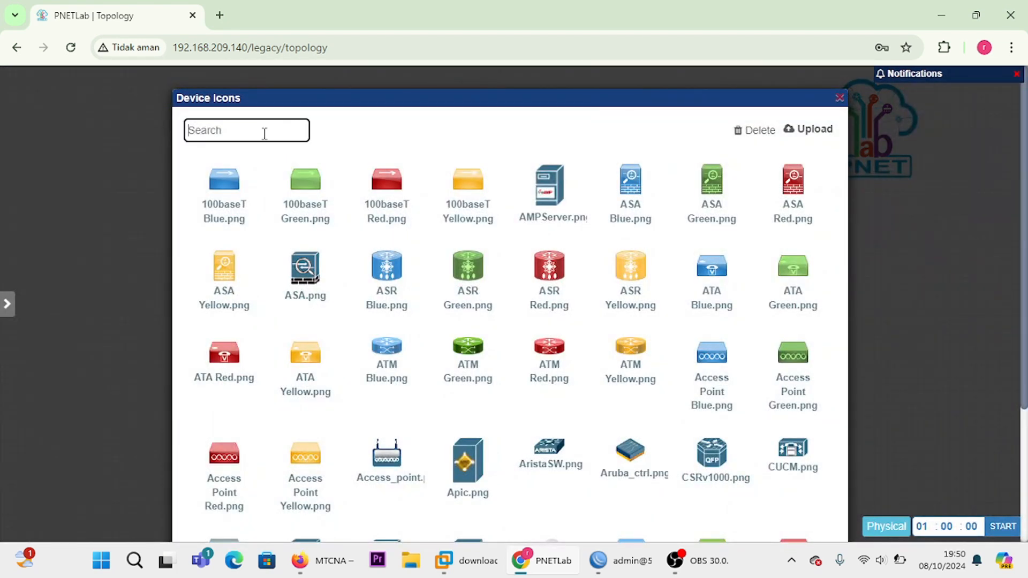
type("ser")
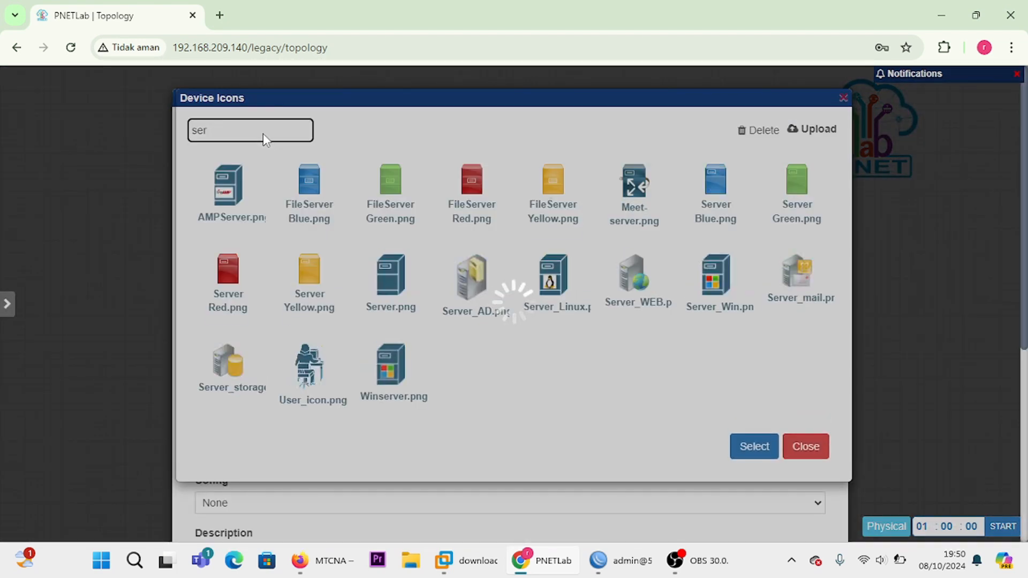
type("ver")
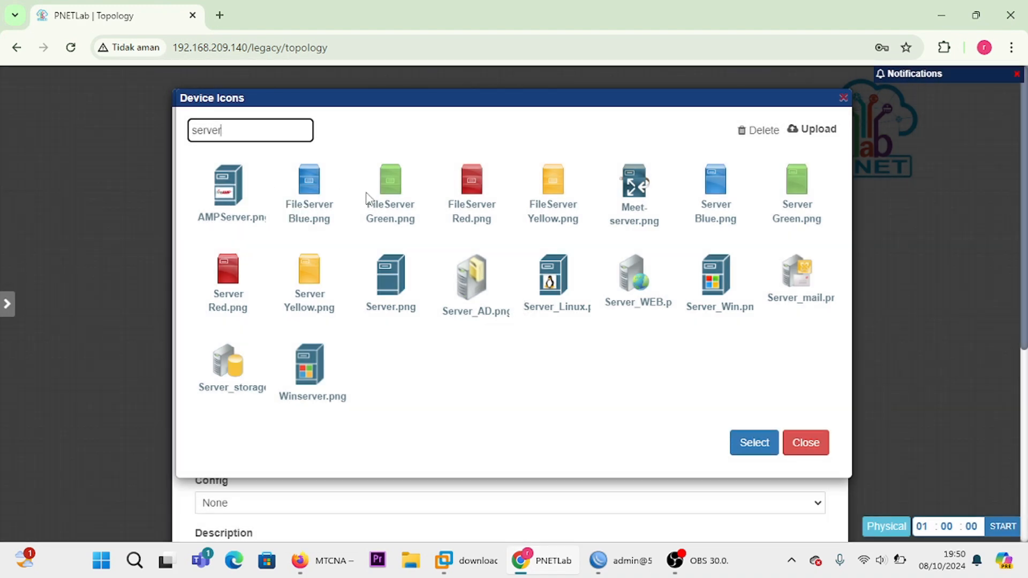
left_click(237, 196)
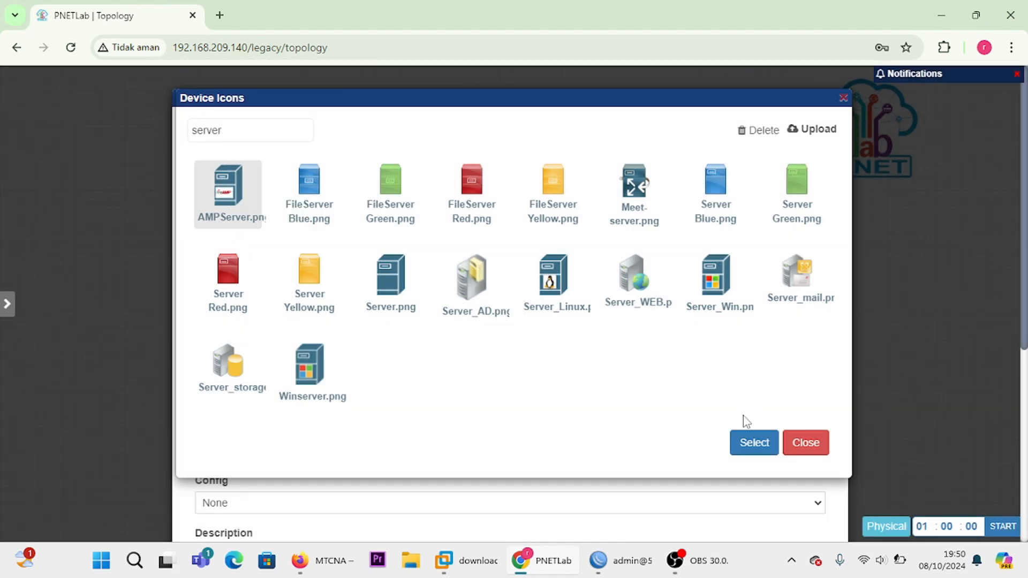
left_click(755, 449)
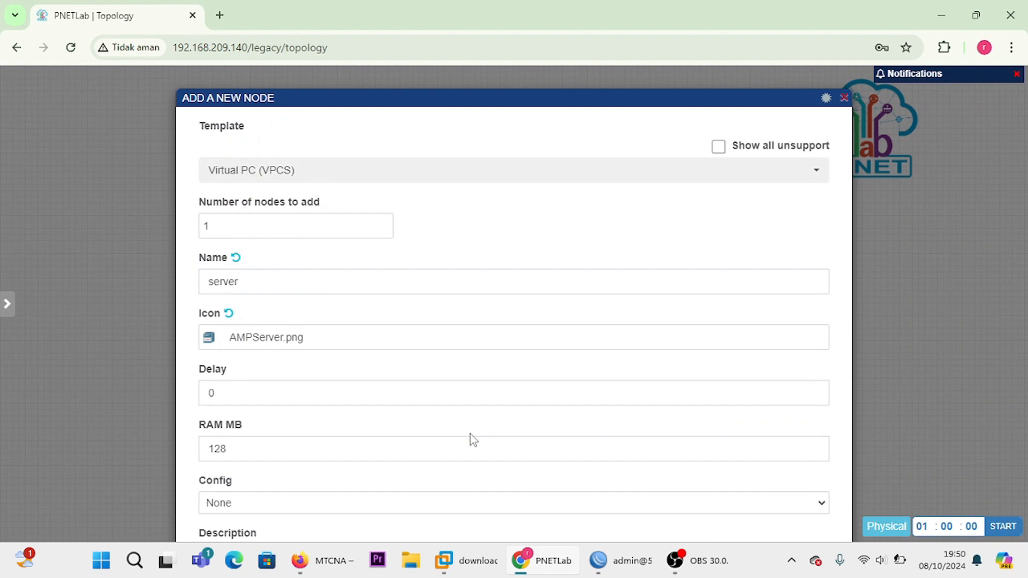
Step: Replace the new node's description with server and save the node to the topology
left_click(363, 395)
scroll(365, 397, "down", 2)
scroll(366, 397, "down", 3)
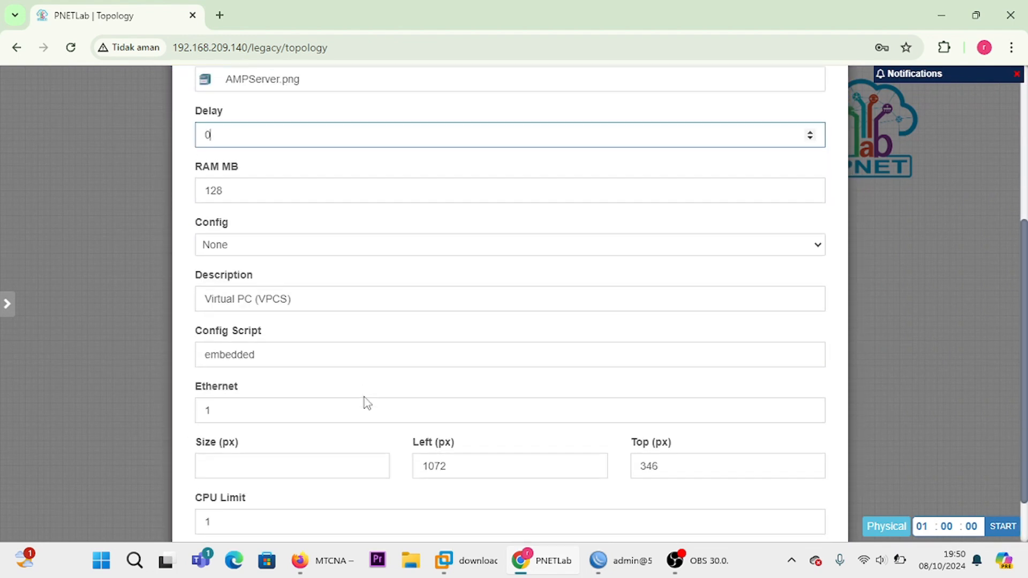
left_click(358, 235)
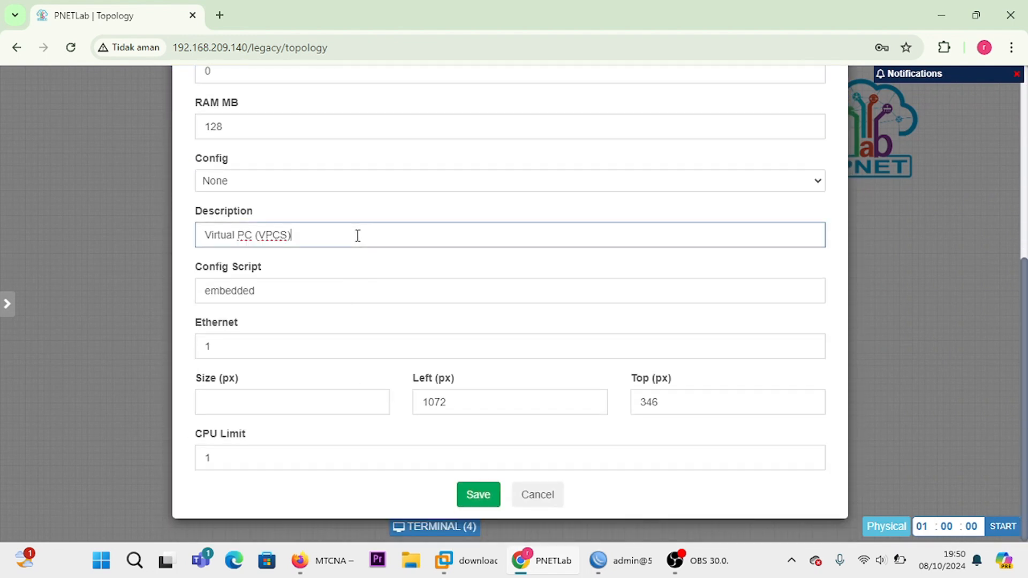
key("BackSpace")
key("BackSpace")
key("BackSpace")
key("BackSpace")
key("BackSpace")
key("BackSpace")
key("BackSpace")
key("BackSpace")
key("BackSpace")
key("BackSpace")
key("BackSpace")
key("BackSpace")
key("BackSpace")
key("BackSpace")
key("BackSpace")
key("BackSpace")
key("BackSpace")
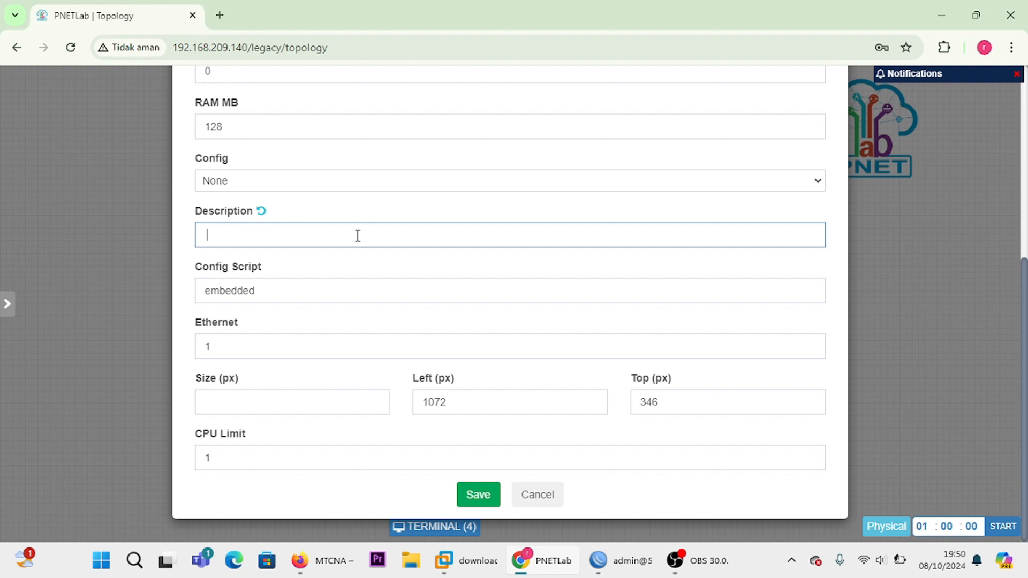
type("server")
left_click(474, 496)
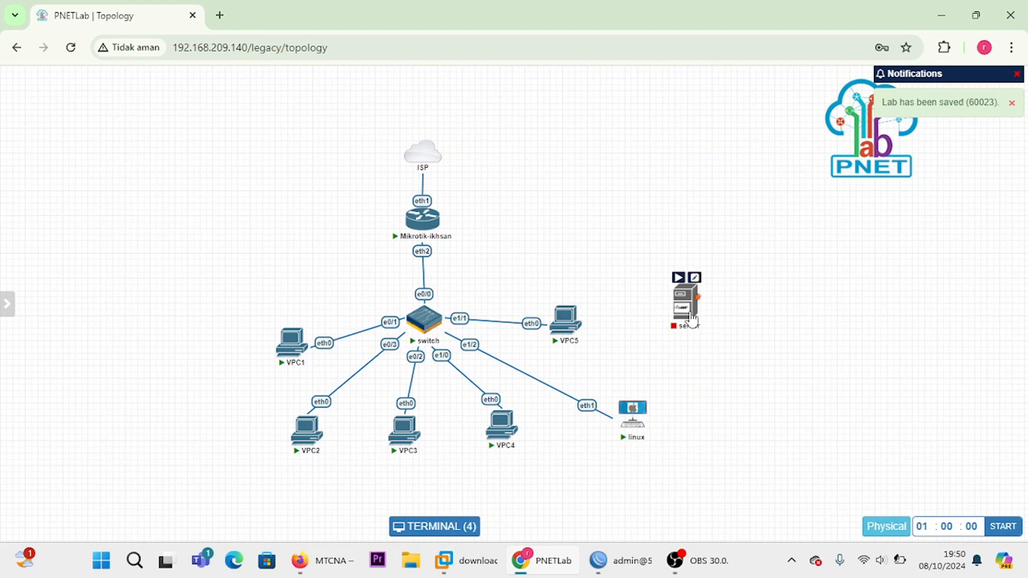
Step: Link the server's eth0 to eth3 on the Mikrotik-ikhsan router and start the server node
left_click_drag(691, 319, 422, 220)
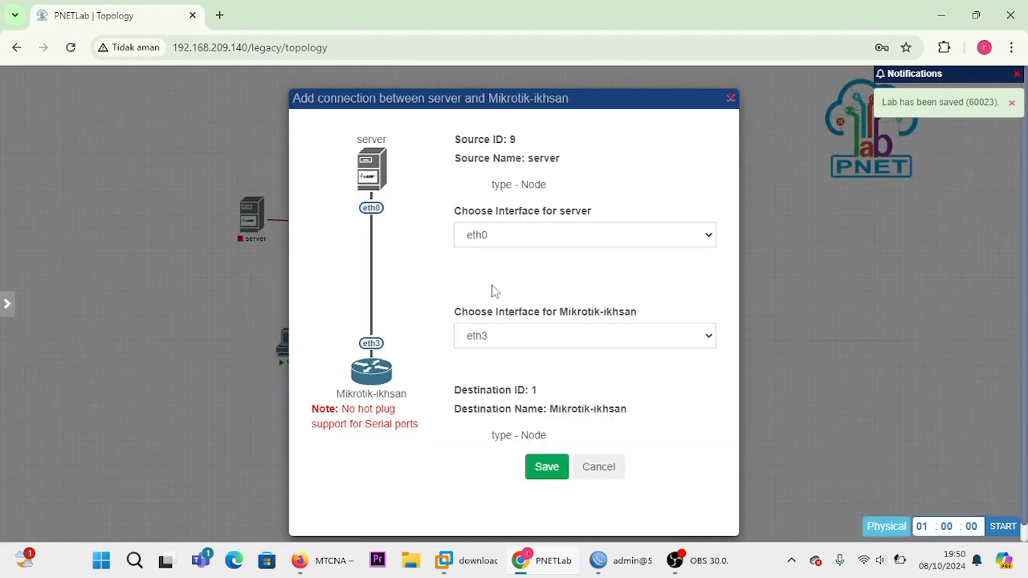
left_click(551, 466)
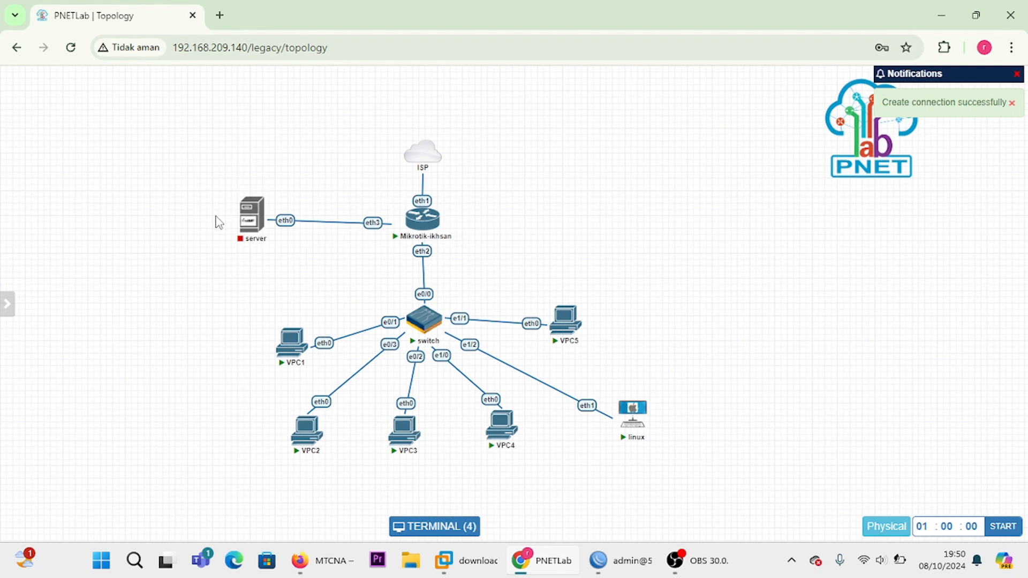
left_click(248, 193)
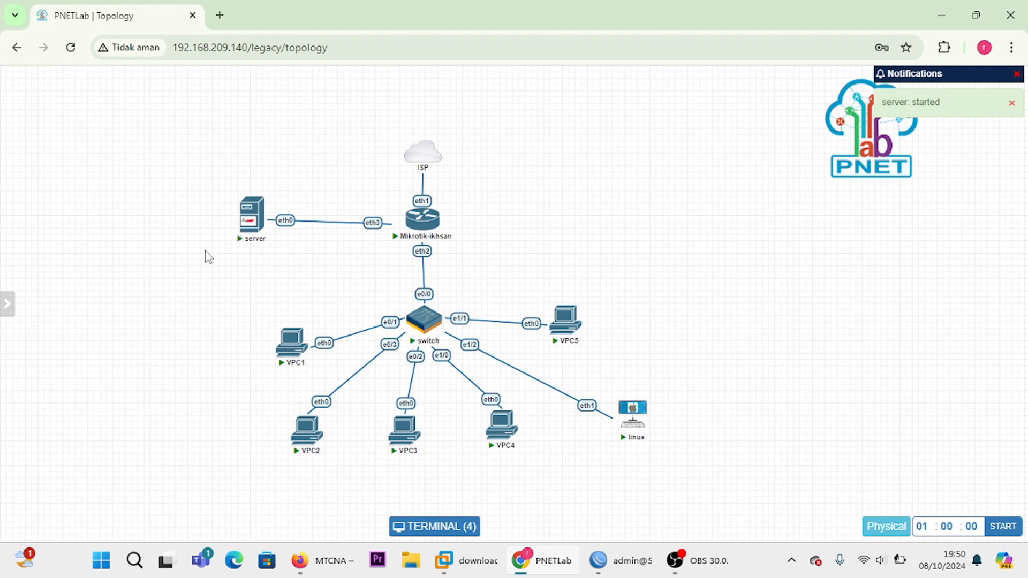
Step: Open the server node's console and display its IP configuration with show ip
left_click(255, 225)
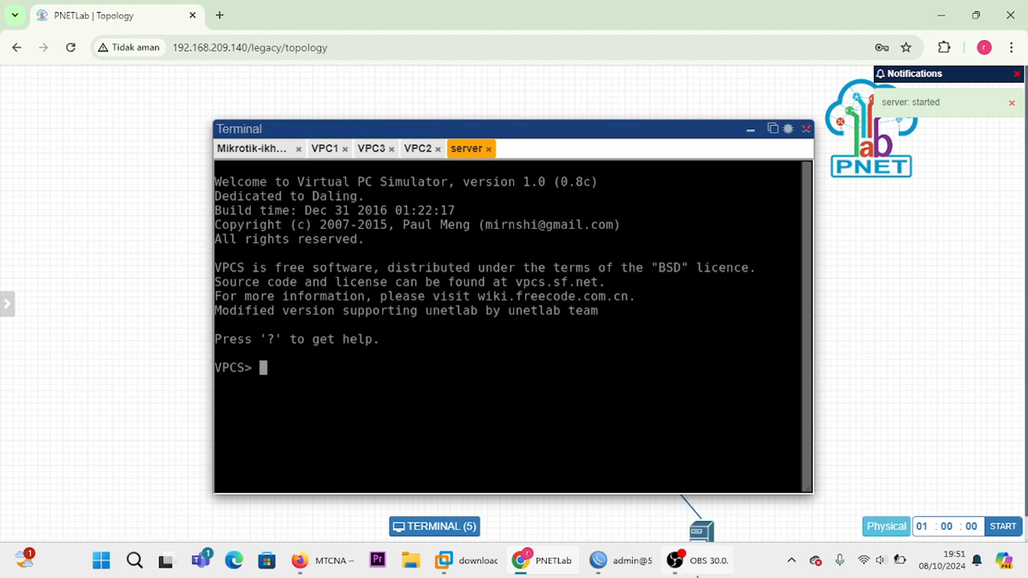
mouse_move(696, 557)
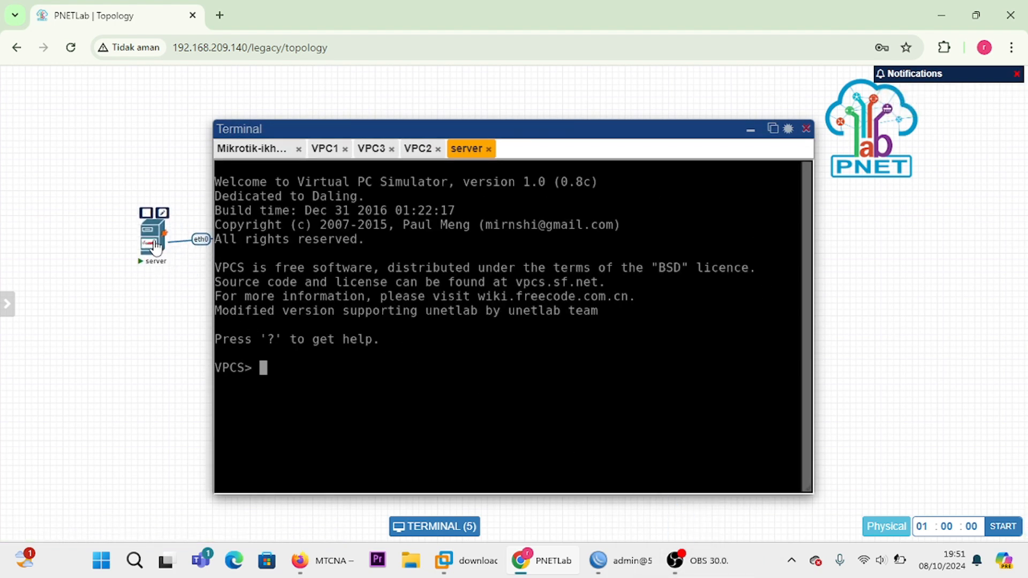
key("Return")
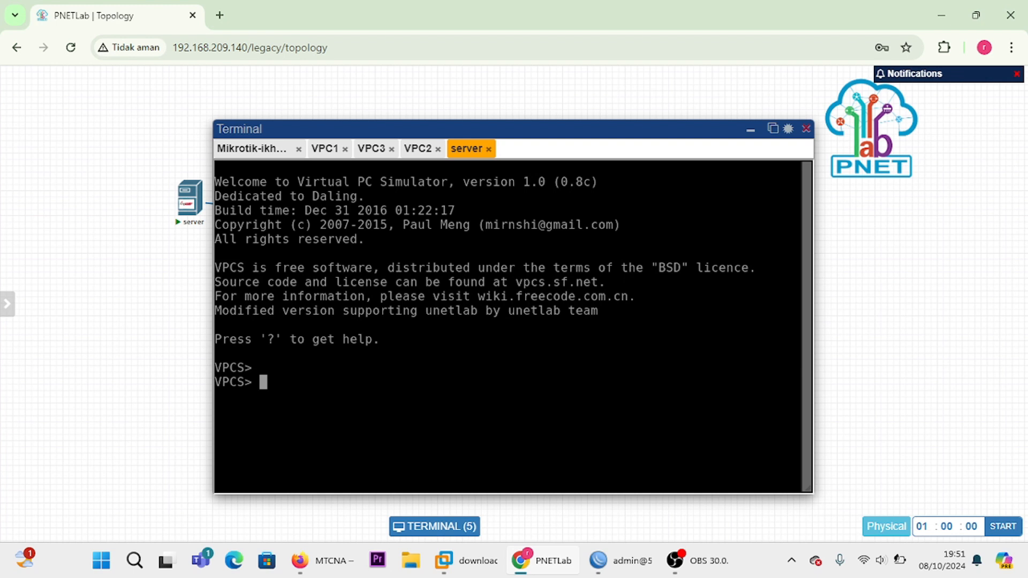
type("show ip")
key("Return")
key("Return")
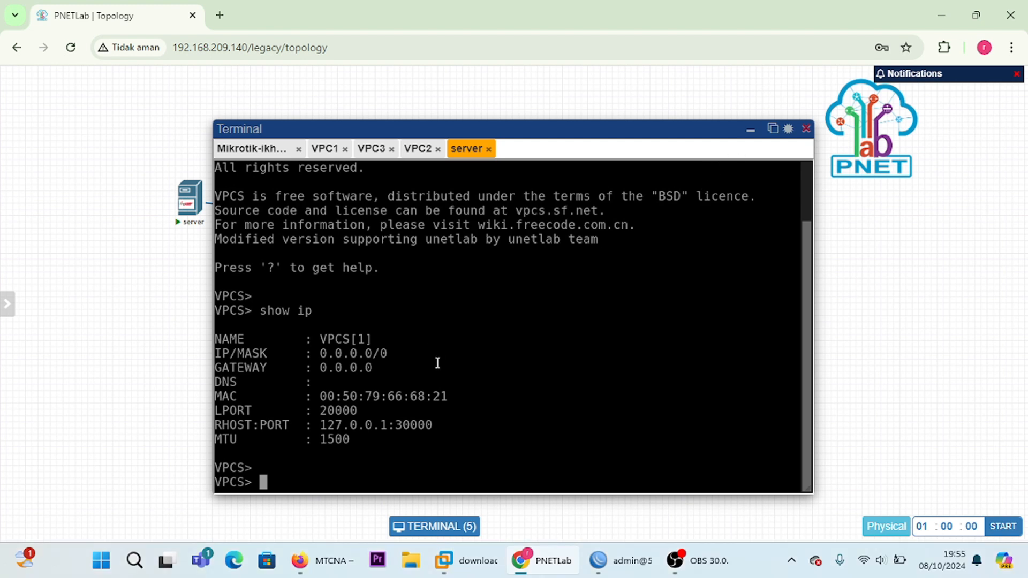
Step: Assign the server the address 192.168.99.2/24 with gateway 192.168.99.1/24 using the ip command
key("Return")
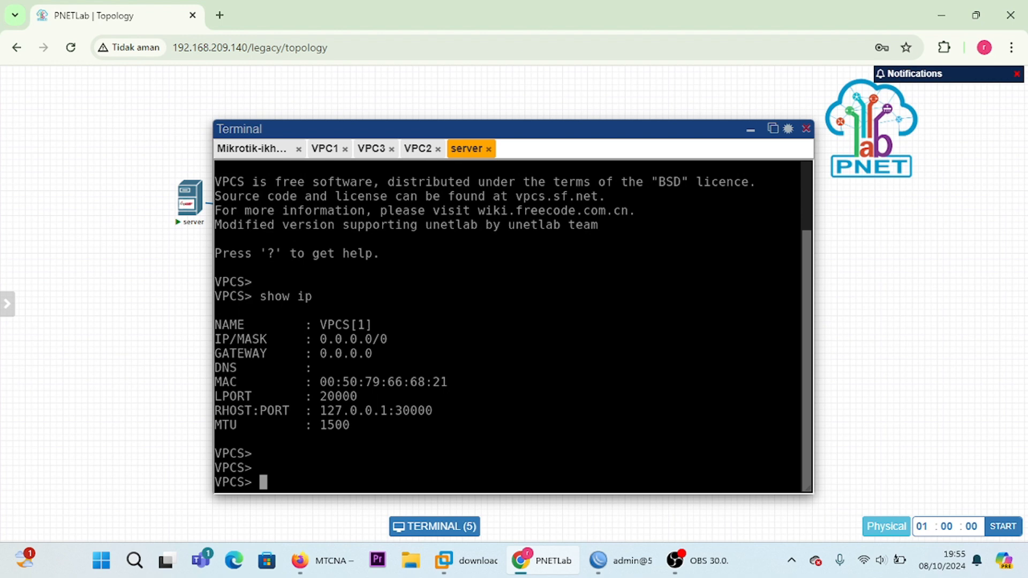
type("ip 192.168.")
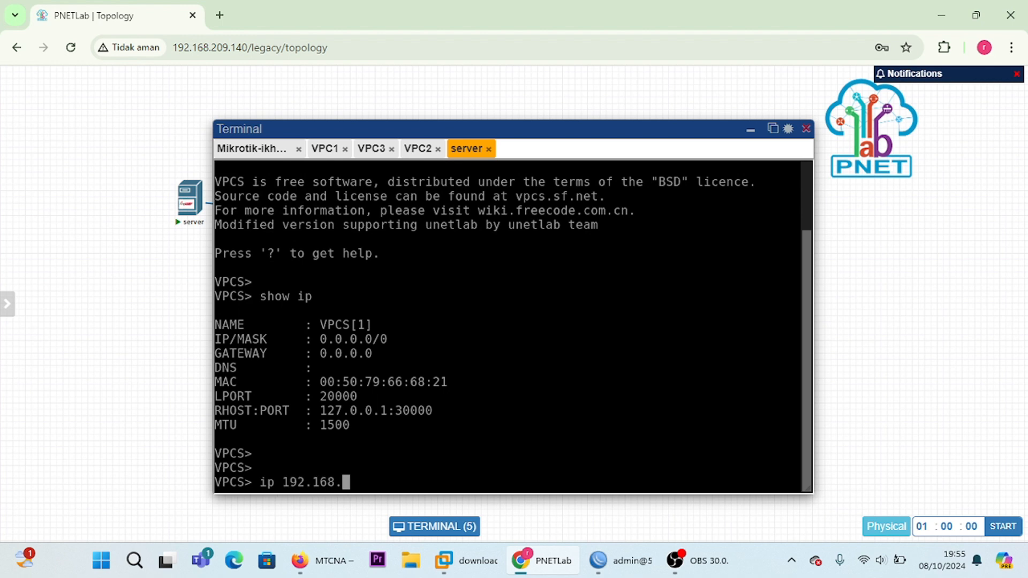
type("99.2/24 192.")
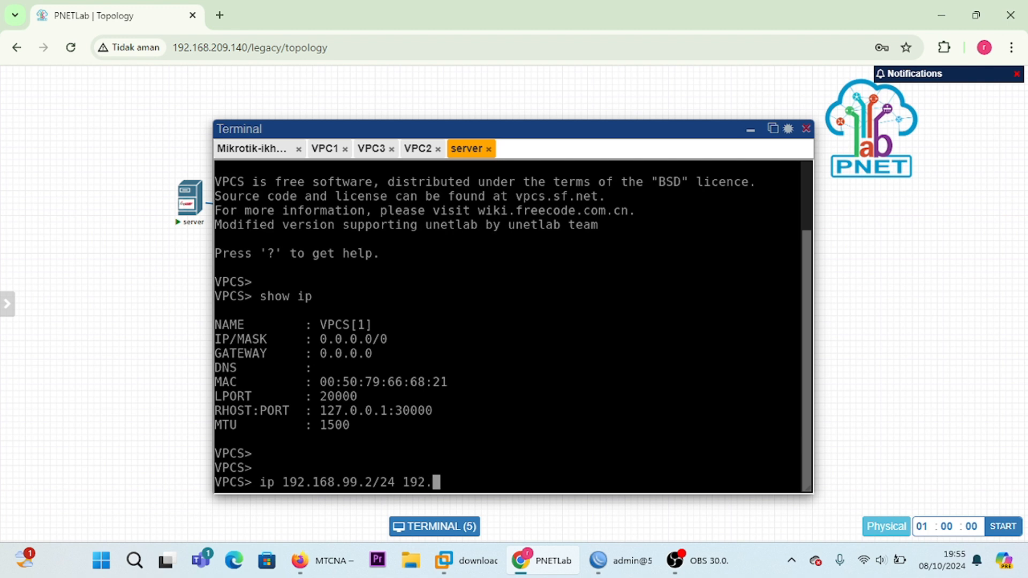
type("168.99.1/24")
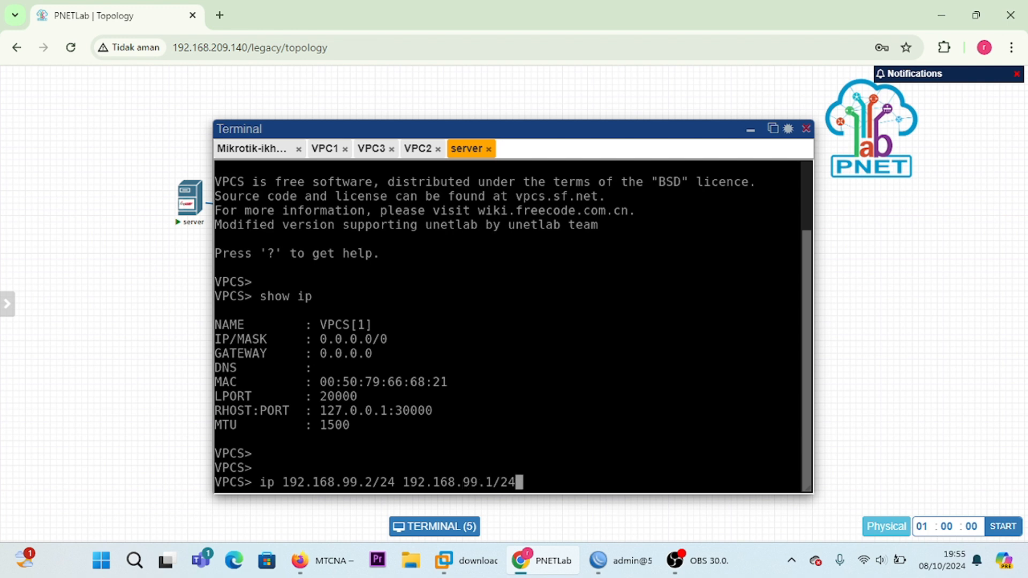
key("Return")
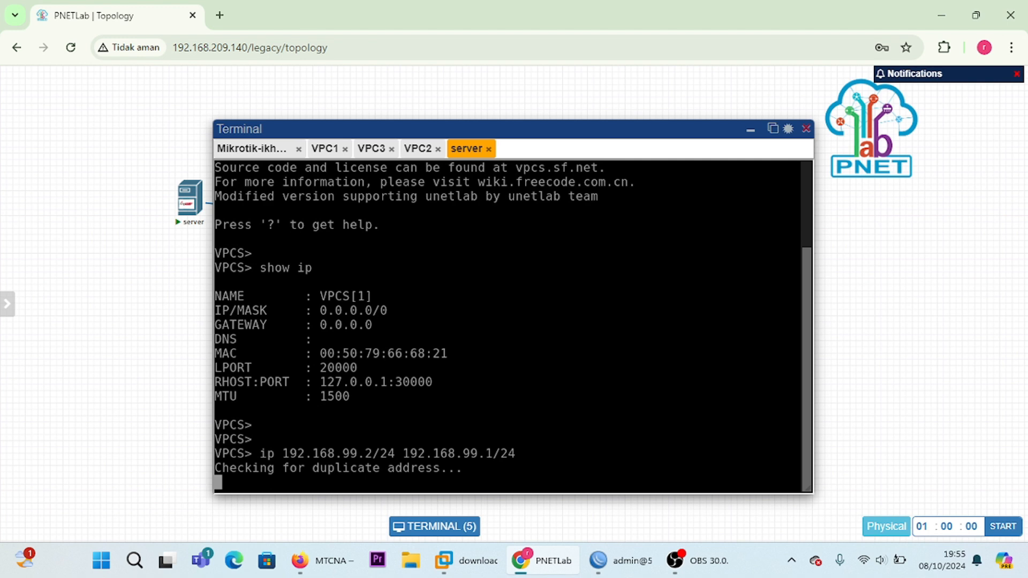
key("Return")
key("Return")
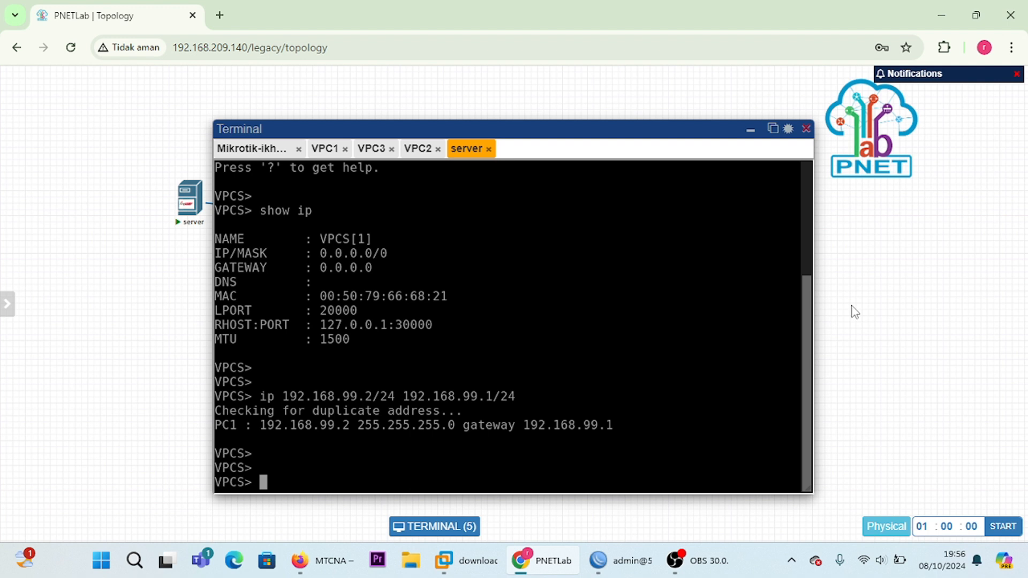
Step: Run show ip again in the server console to check the newly assigned address and gateway
key("Up")
key("Up")
key("Return")
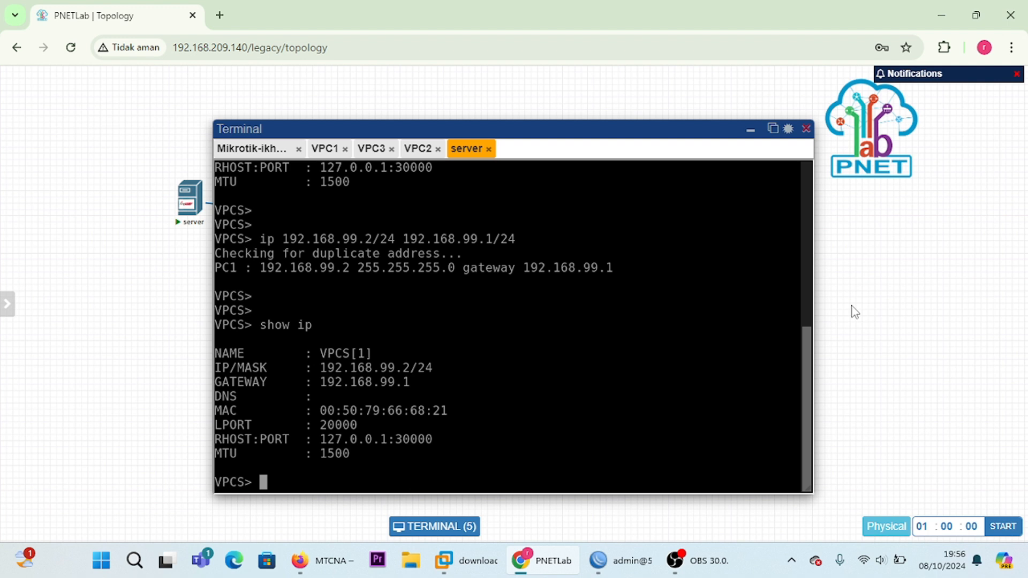
Step: Set the server's DNS to 8.8.8.8 with the ip dns command in its console
type("ip dns 8.8")
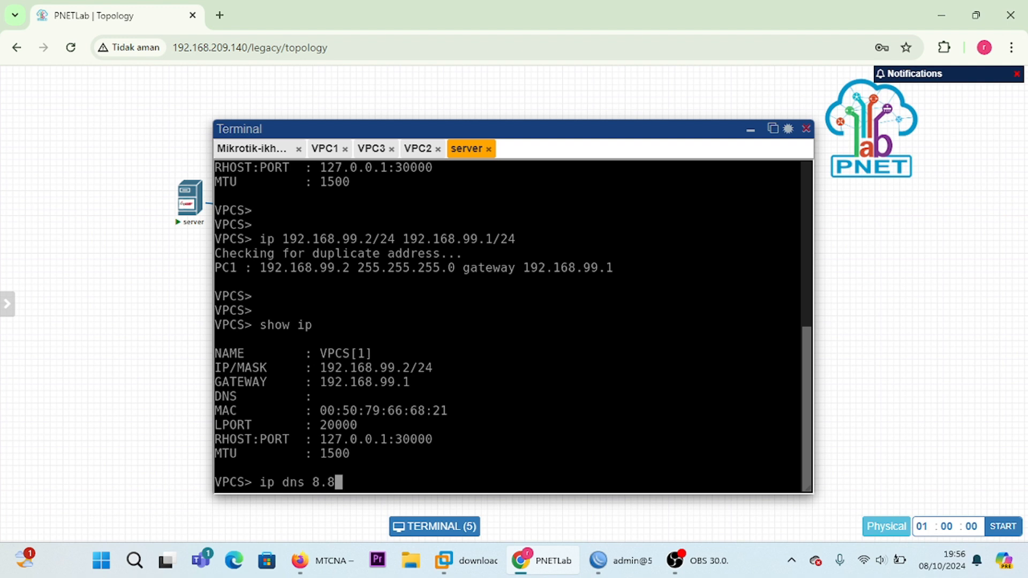
type(".8.8")
key("Return")
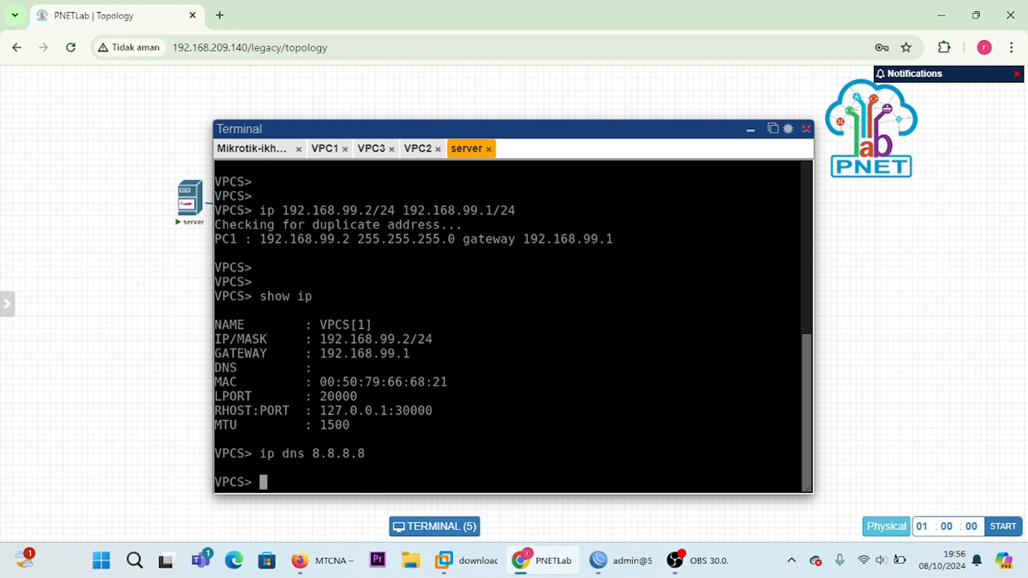
key("Return")
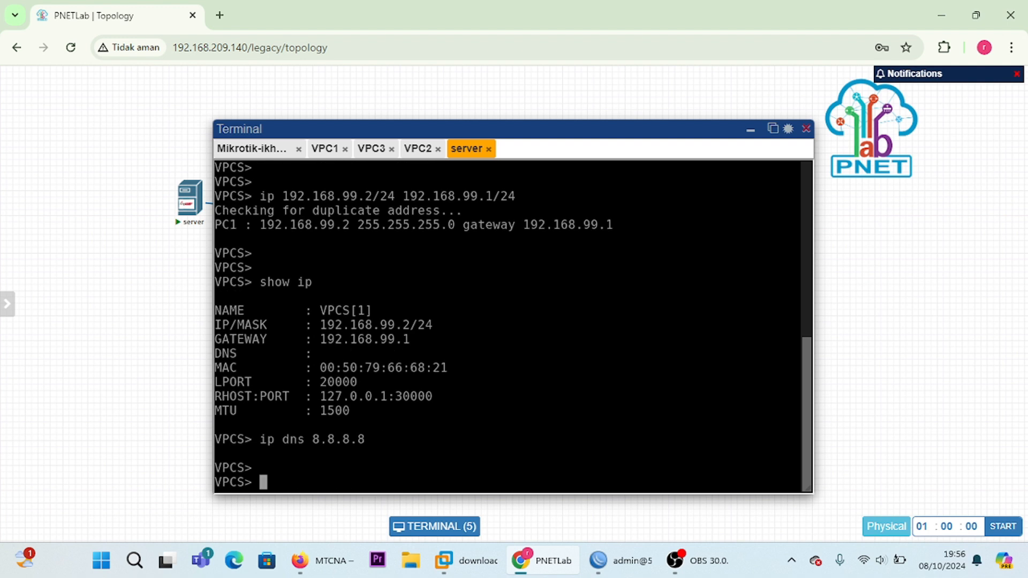
Step: Rerun show ip in the server console to check the DNS entry
key("Up")
key("Up")
key("Return")
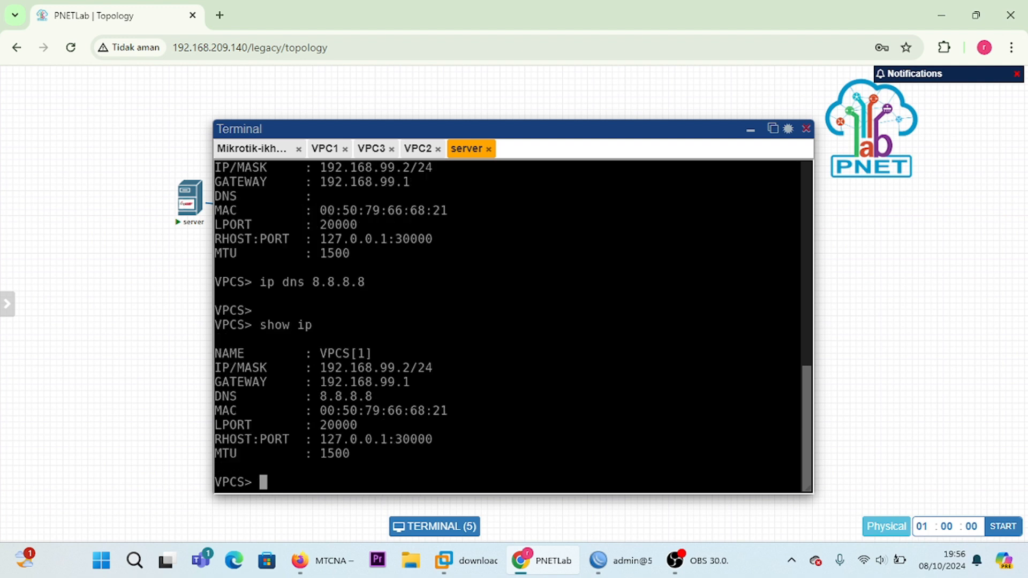
key("Return")
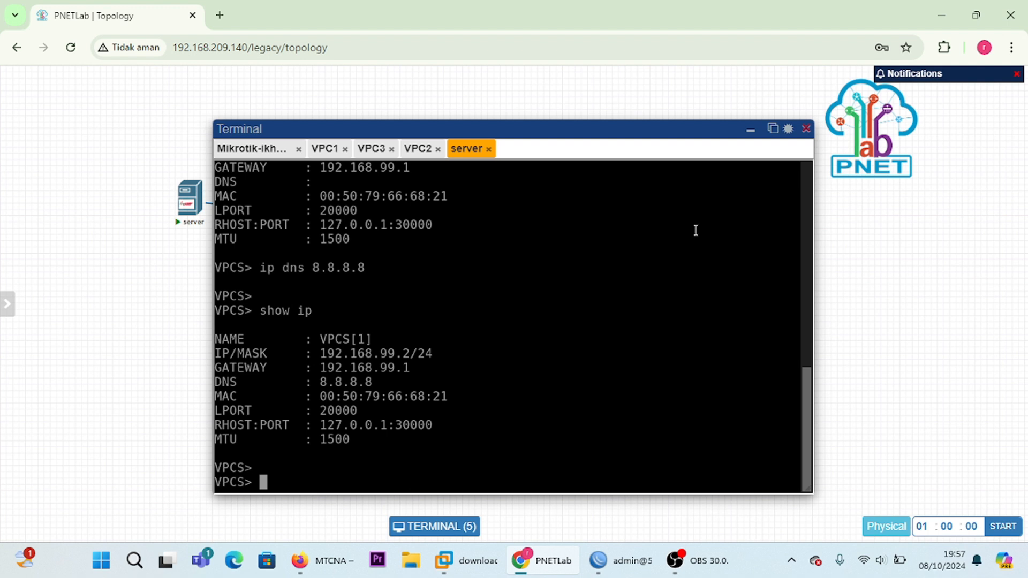
Step: Ping the router gateway 192.168.99.1 from the server console
type("pi")
type("mh")
key("BackSpace")
key("BackSpace")
type("ng")
type("192")
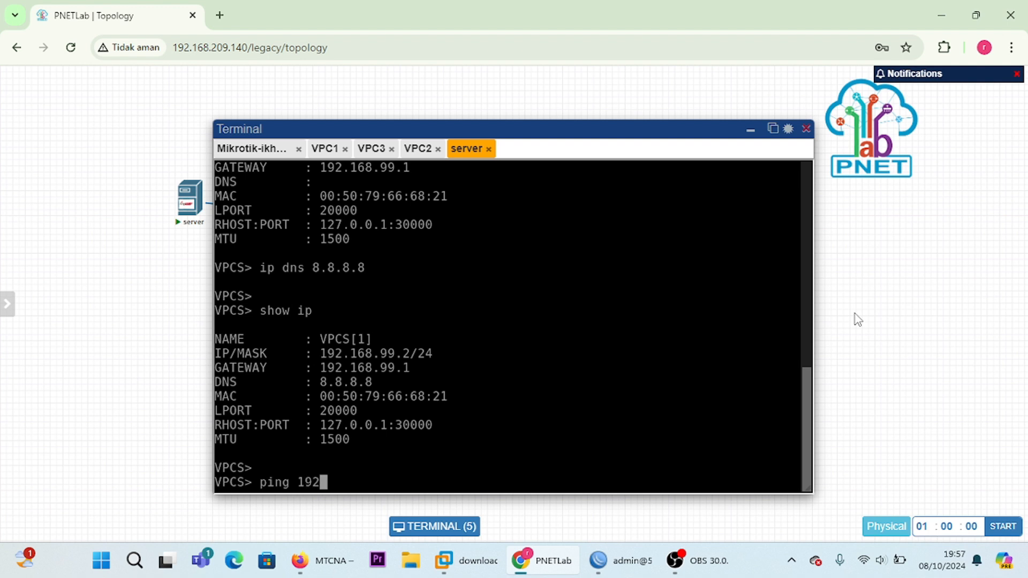
type(".168.99")
type(".1")
key("Return")
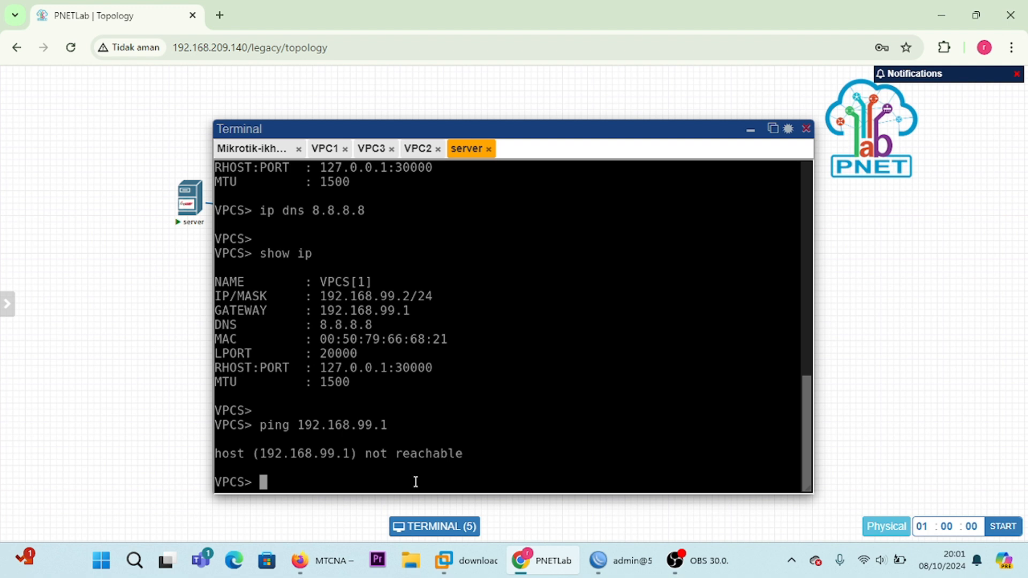
Step: Repeat the server's ping to 192.168.99.1 and stop it after several replies or timeouts
type("ping 192.")
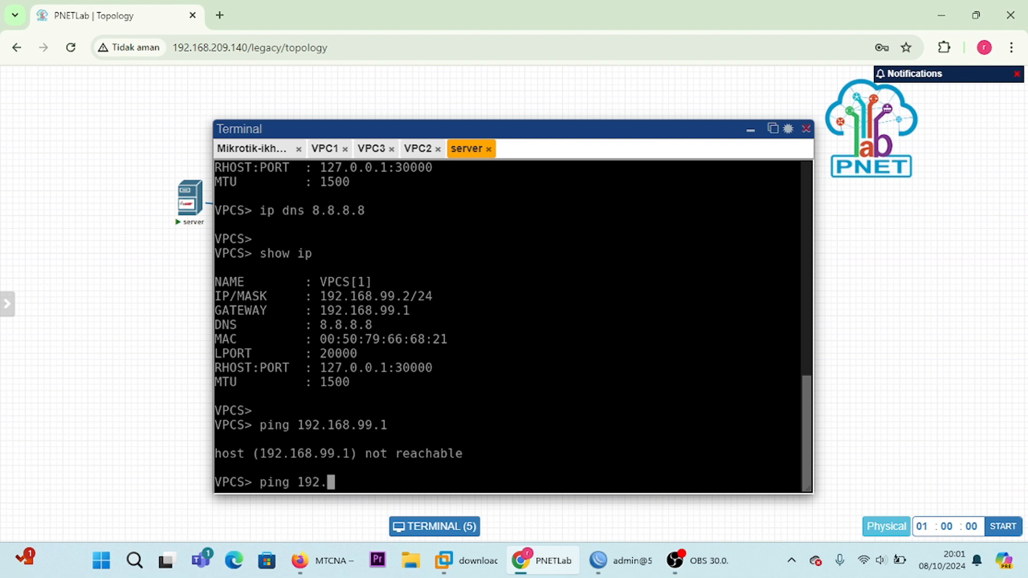
type("168.99.1")
key("Return")
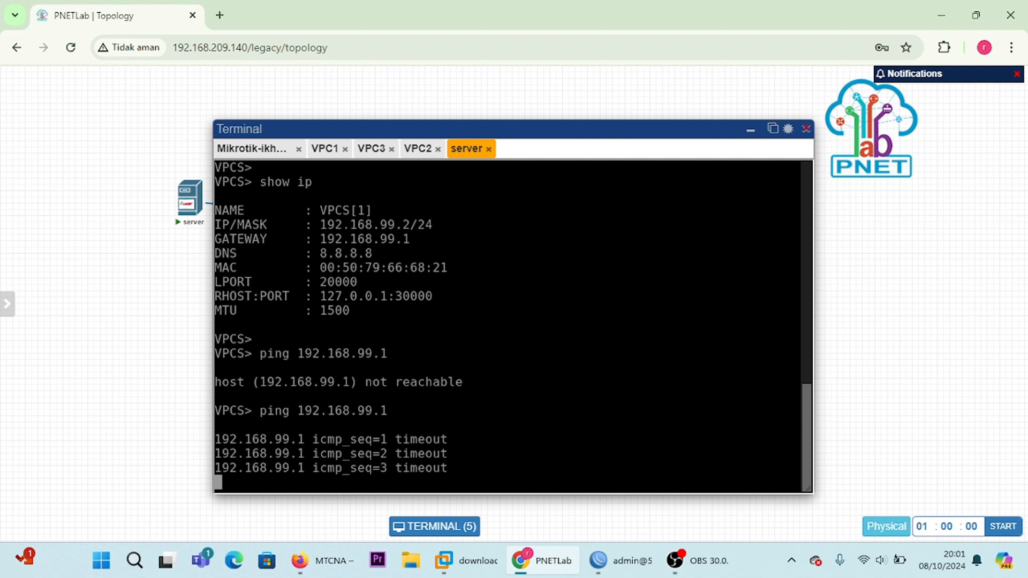
key("ctrl+c")
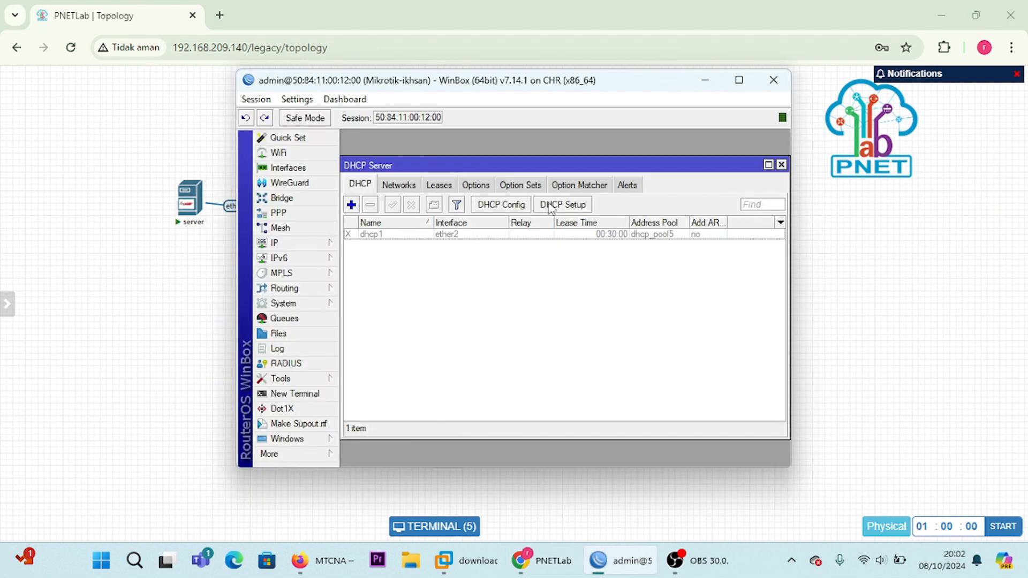
Step: In WinBox, run DHCP Setup on ether3 with gateway 192.168.99.1 and DNS server 192.168.209.2, accepting the remaining defaults
left_click(550, 206)
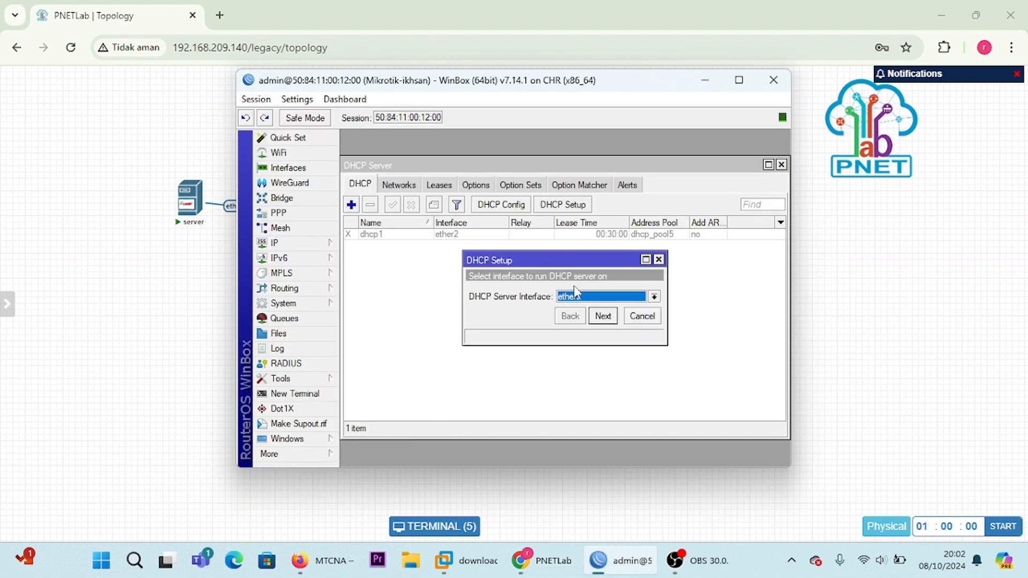
left_click(598, 300)
left_click(592, 328)
left_click(603, 316)
left_click(603, 316)
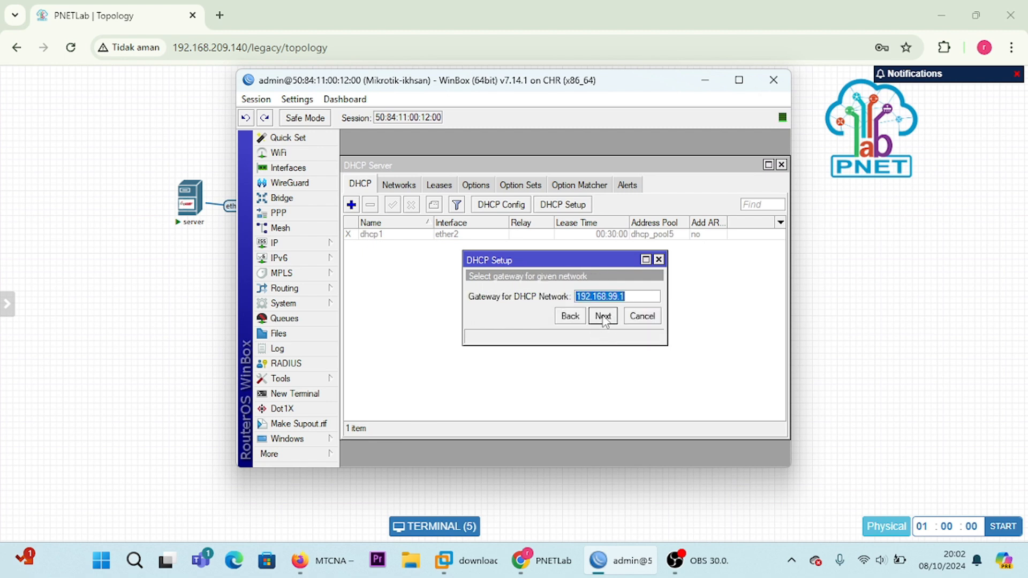
left_click(603, 316)
left_click(603, 316)
left_click(603, 316)
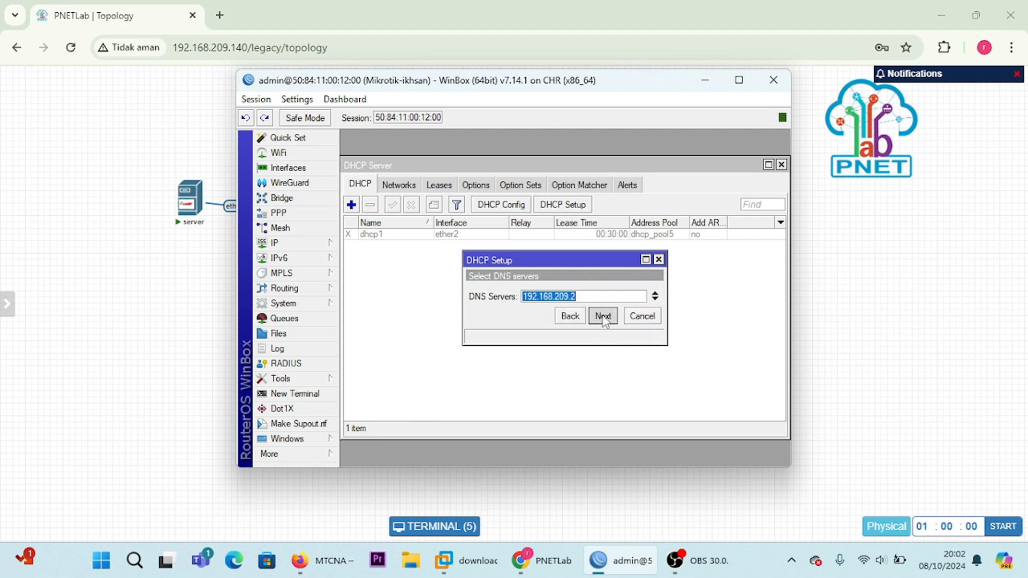
left_click(603, 316)
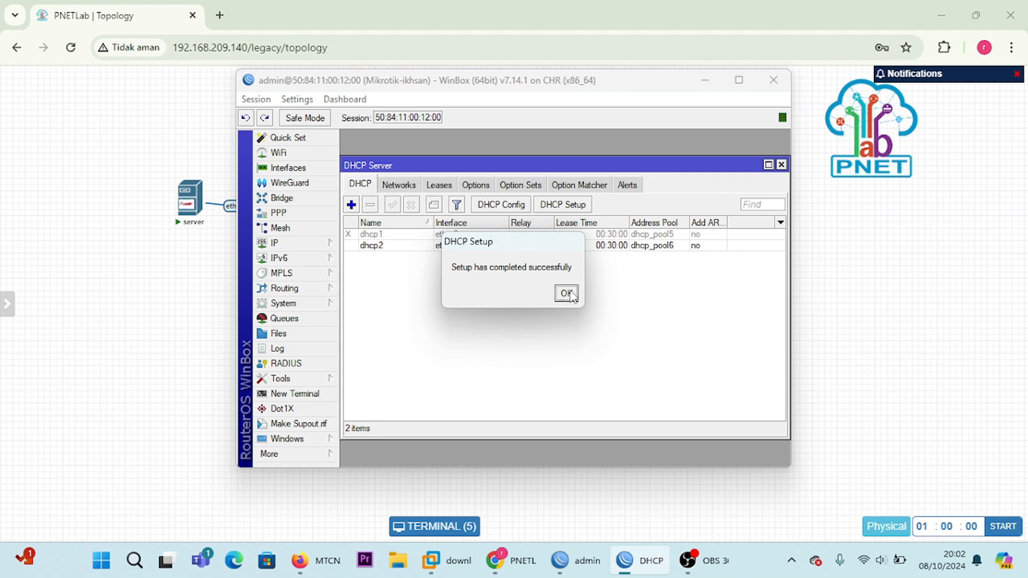
left_click(567, 293)
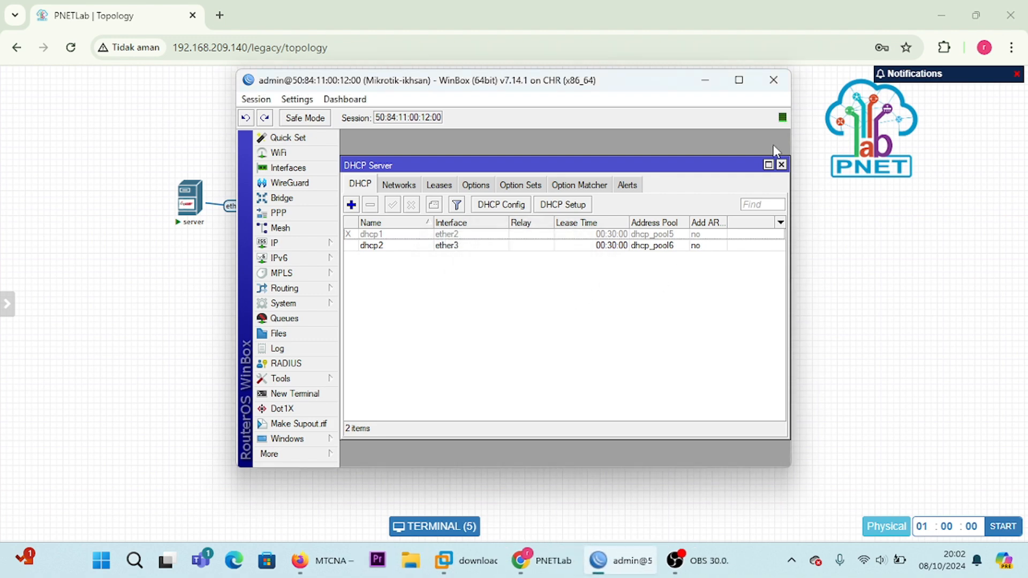
Step: Return to the server console in PNETLab and request an address with ip dhcp
left_click(706, 81)
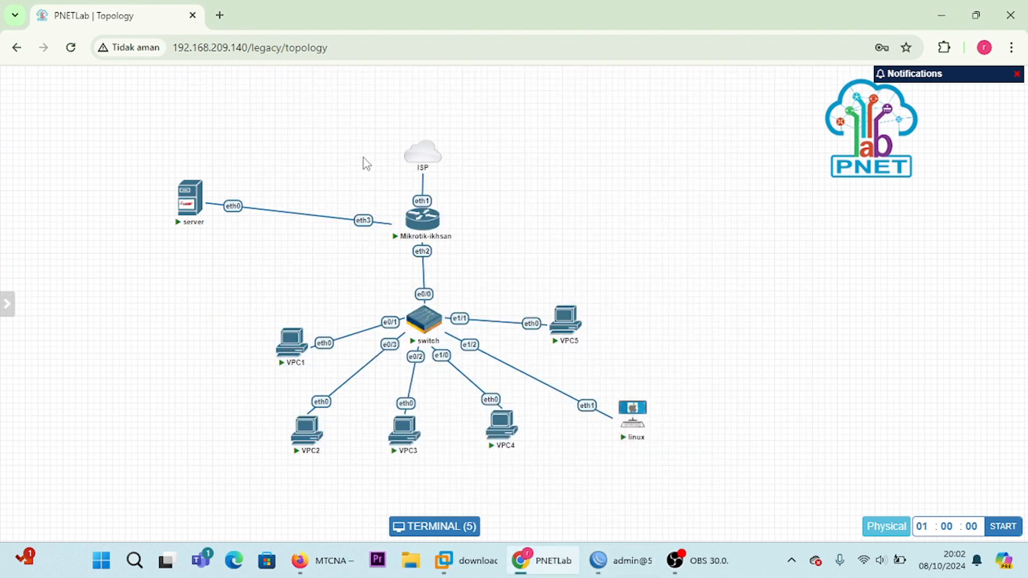
left_click(467, 541)
left_click_drag(599, 264, 544, 103)
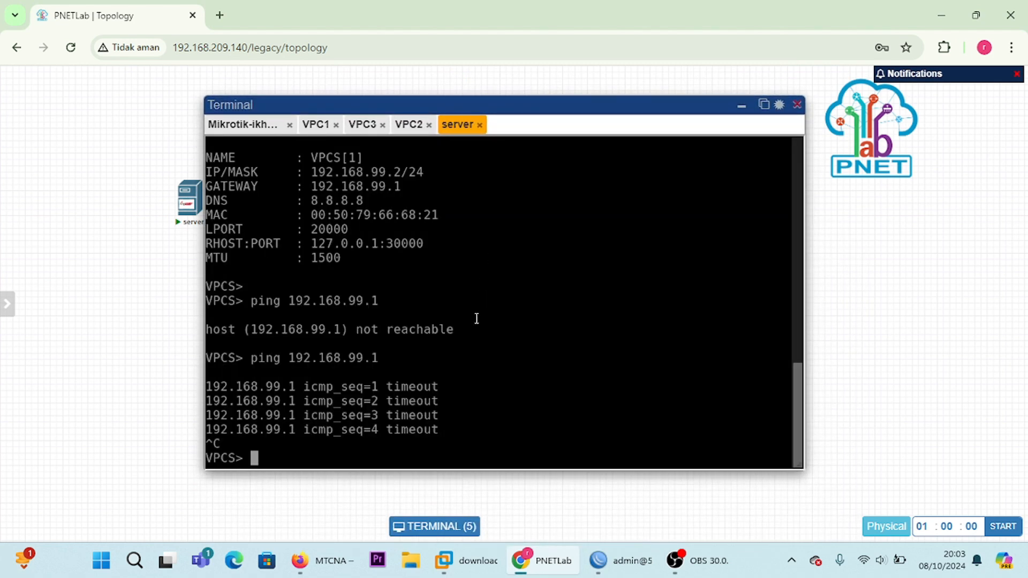
type("ip dhcp")
key("Return")
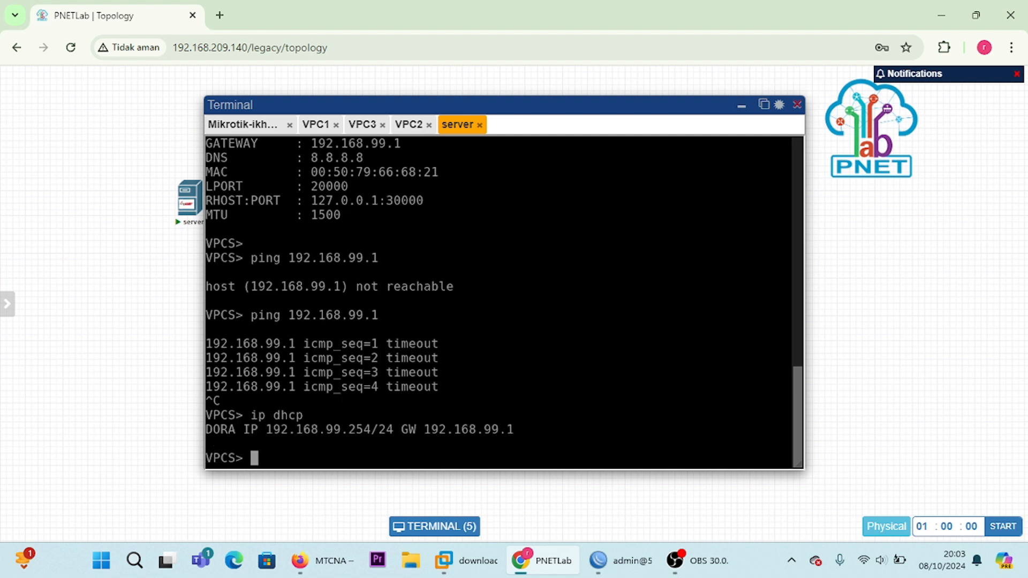
Step: Ping 192.168.99.1 from the server using its DHCP-assigned address, and stop the ping after a few attempts
type("ping 192.168")
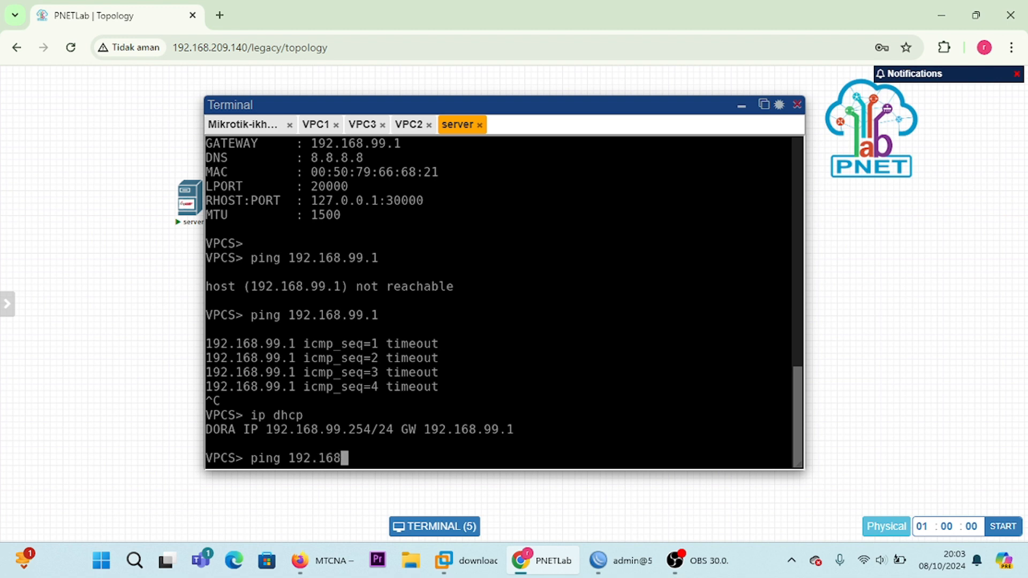
type(".99.1")
key("Return")
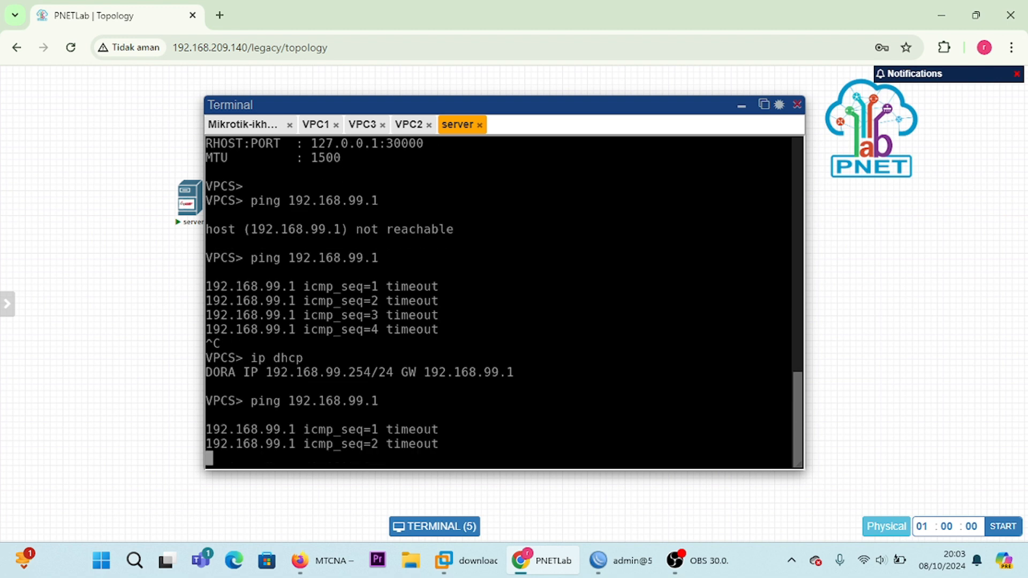
key("ctrl+c")
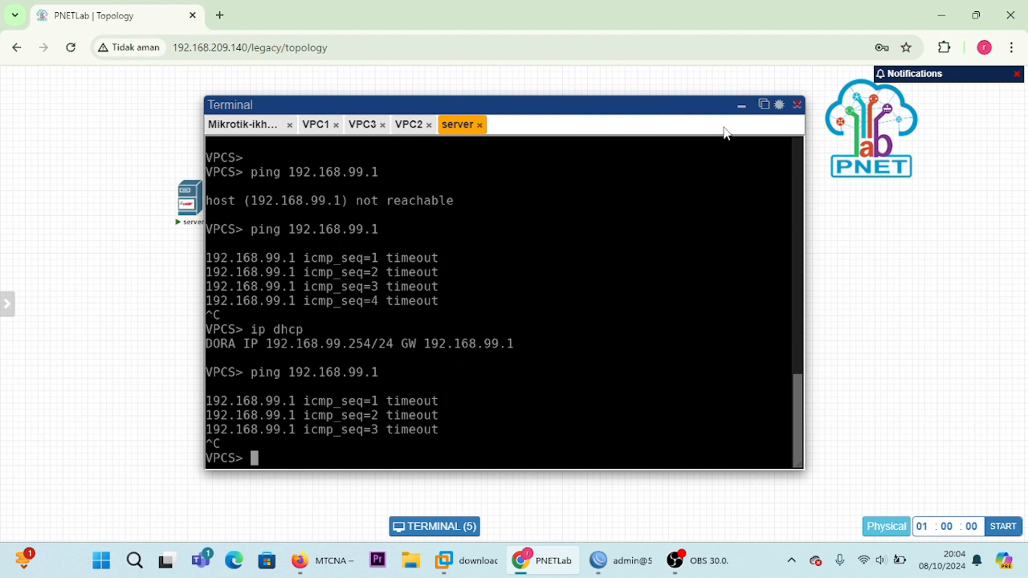
Step: Switch to WinBox and open the first accept rule in the router's firewall filter rules for inspection
left_click(741, 106)
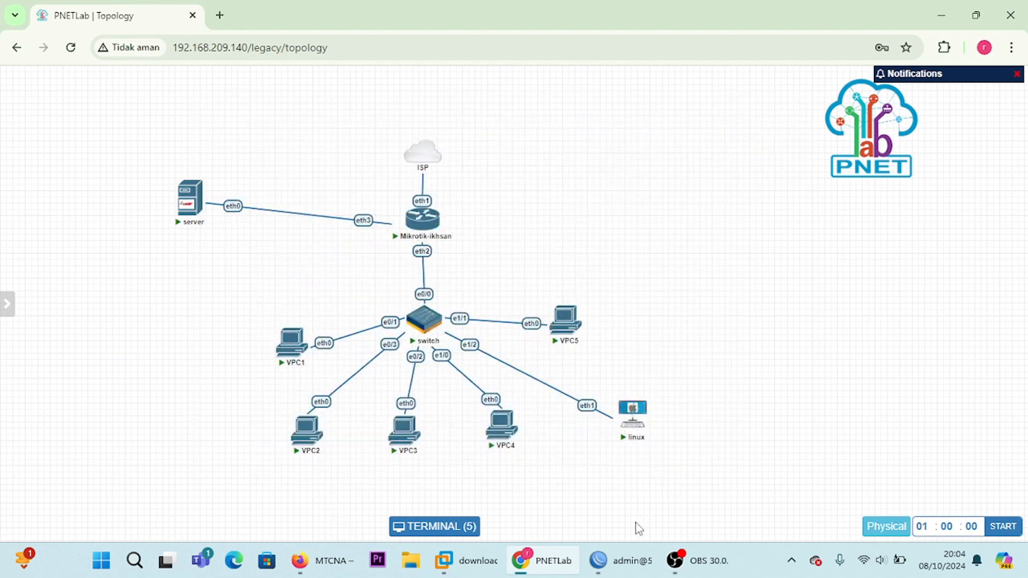
left_click(621, 560)
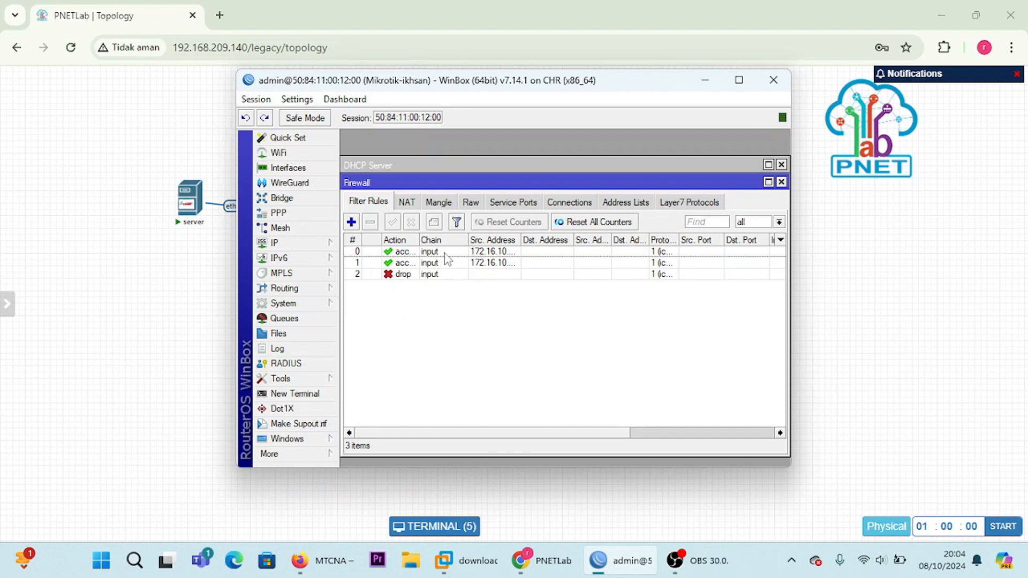
left_click(418, 254)
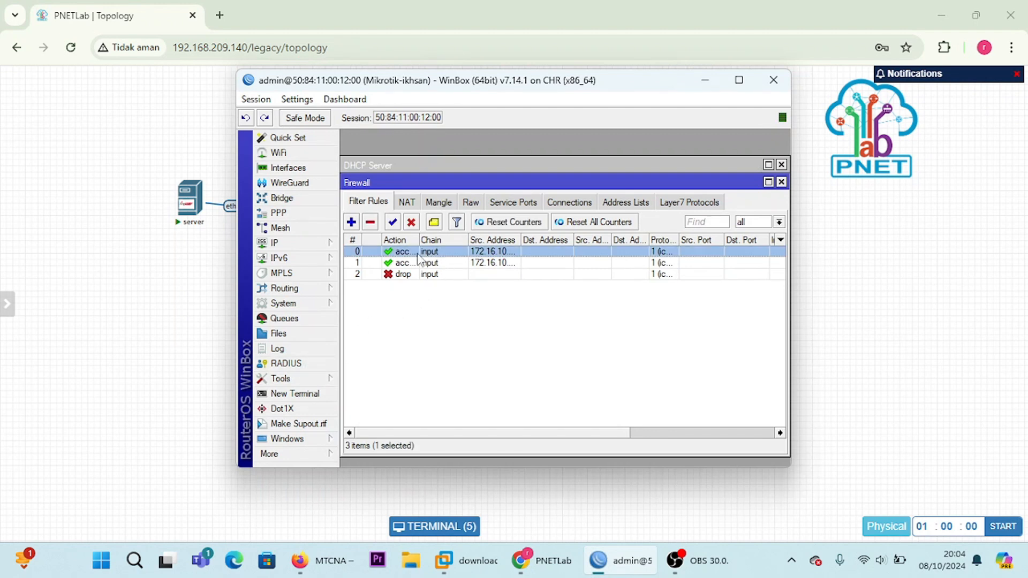
left_click(401, 262)
double_click(402, 252)
left_click(381, 292)
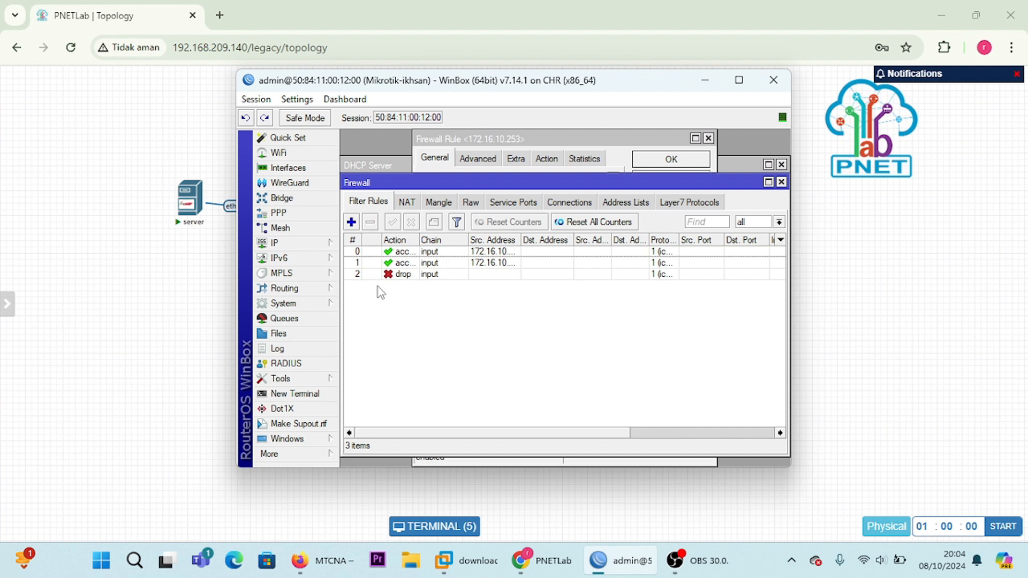
Step: Disable all three input-chain firewall filter rules, the two accept rules and the drop rule, and close the open rule window
left_click(416, 253)
left_click(412, 264)
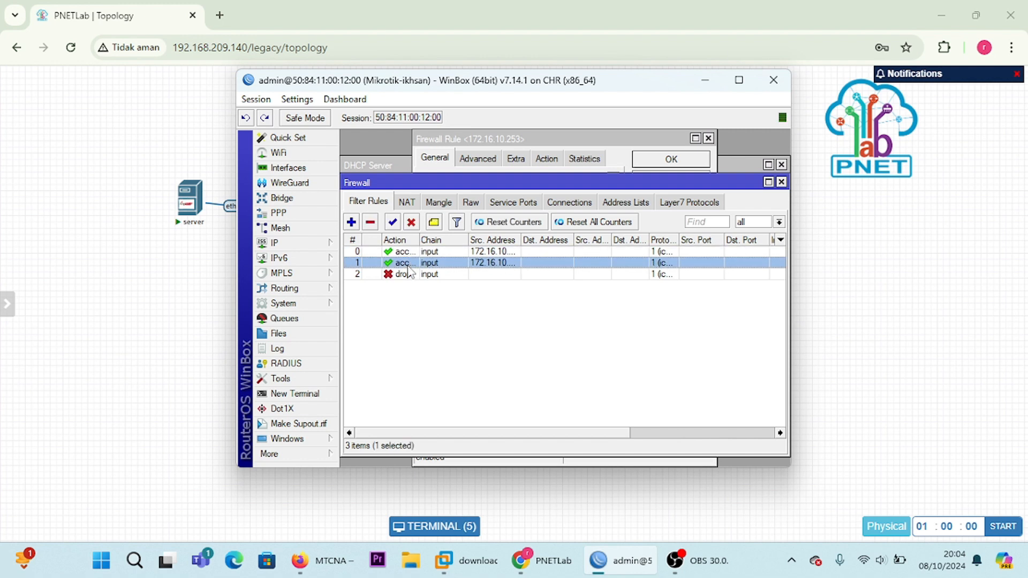
left_click(393, 254)
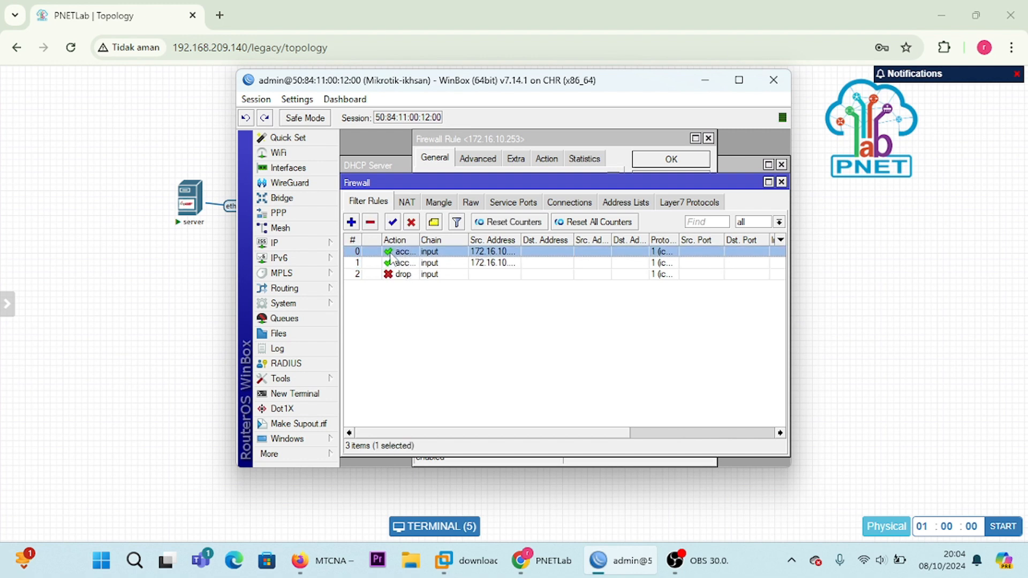
left_click(357, 337)
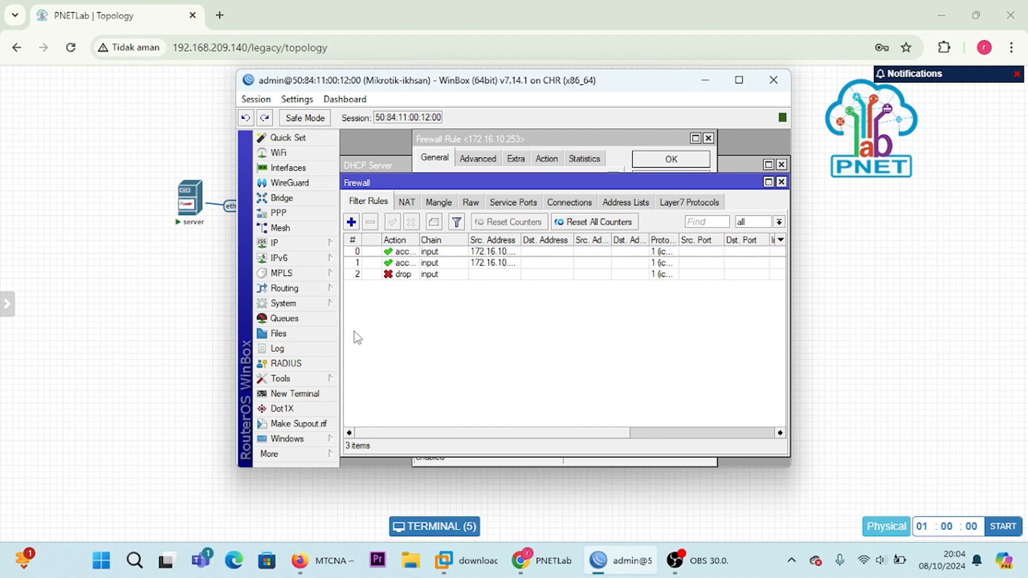
left_click(355, 275)
left_click(383, 262, "shift")
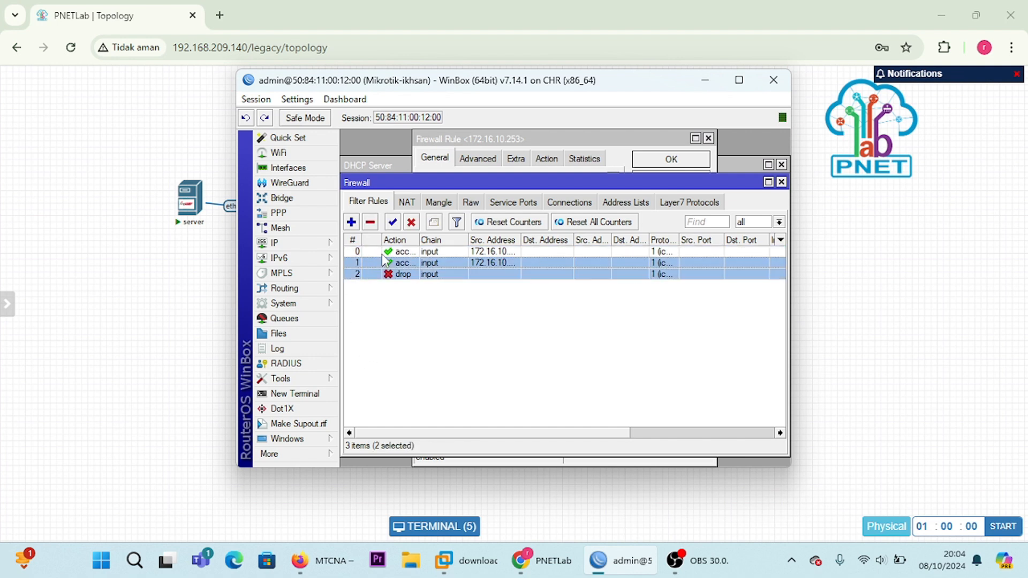
left_click(384, 254, "shift")
left_click(412, 223)
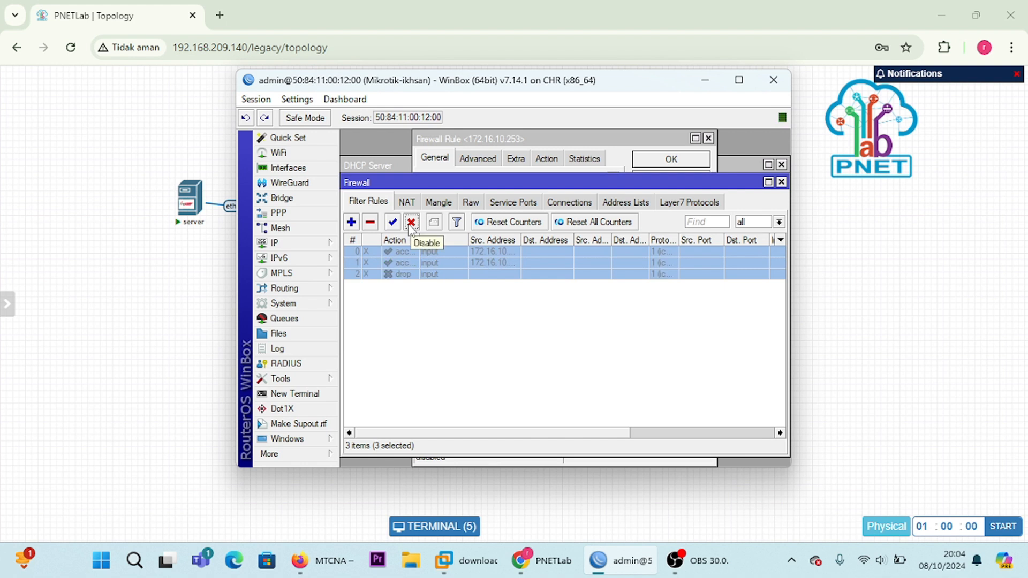
left_click(708, 140)
left_click(709, 138)
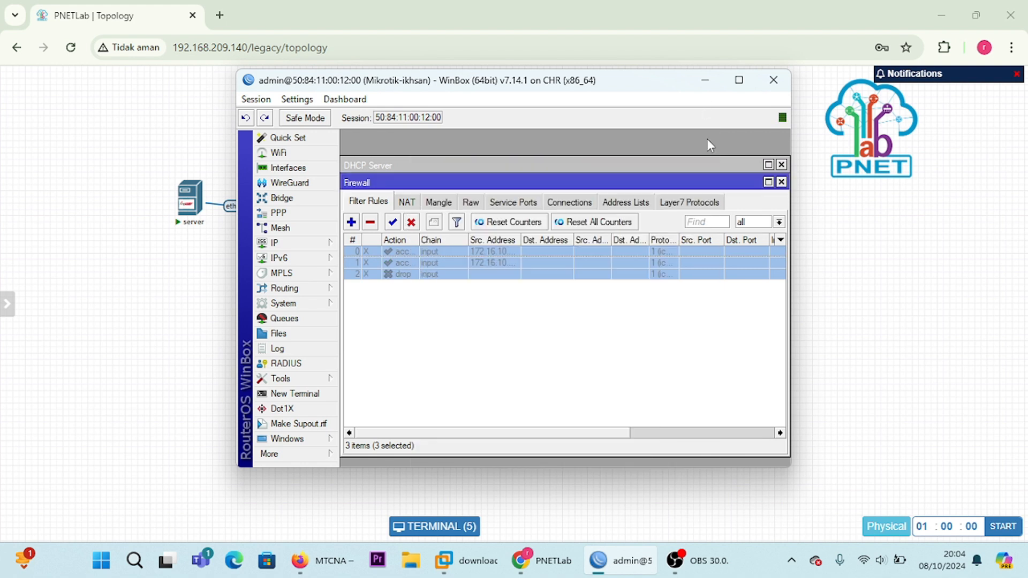
Step: Go back to the PNETLab server console and retest the ping to 192.168.99.1 with the filter rules disabled, stopping it after a few replies
left_click(706, 81)
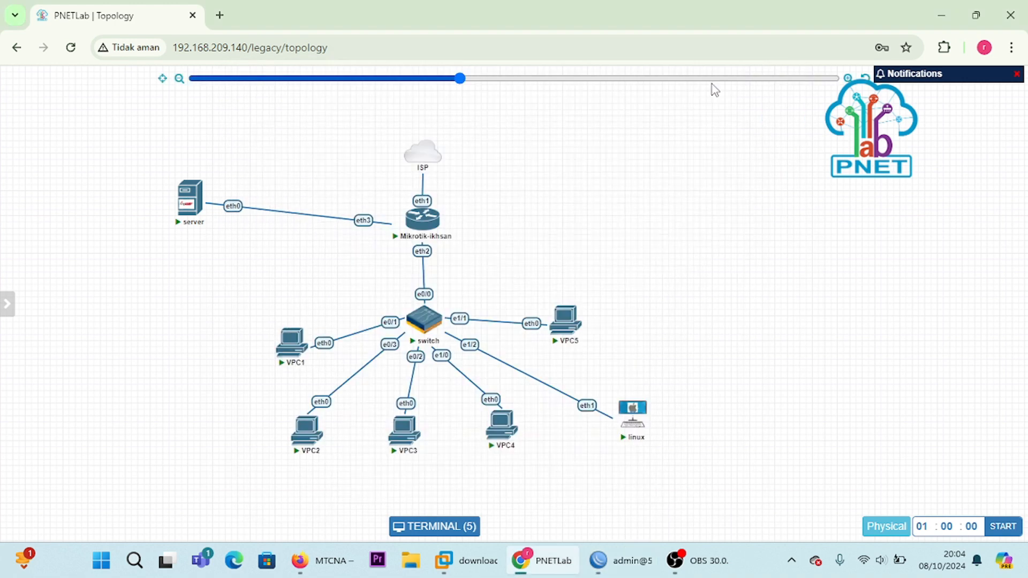
left_click(428, 528)
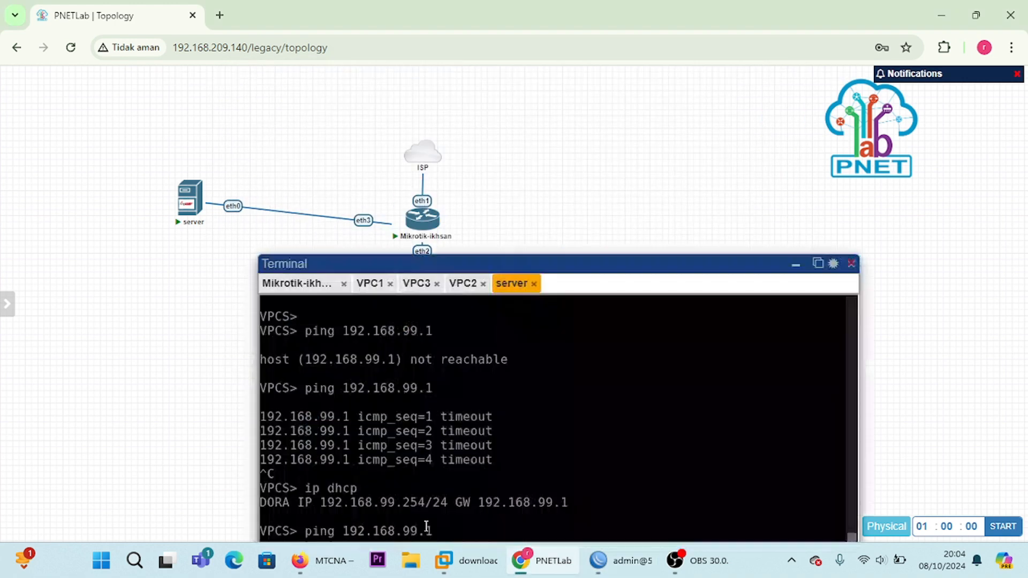
left_click_drag(571, 269, 554, 149)
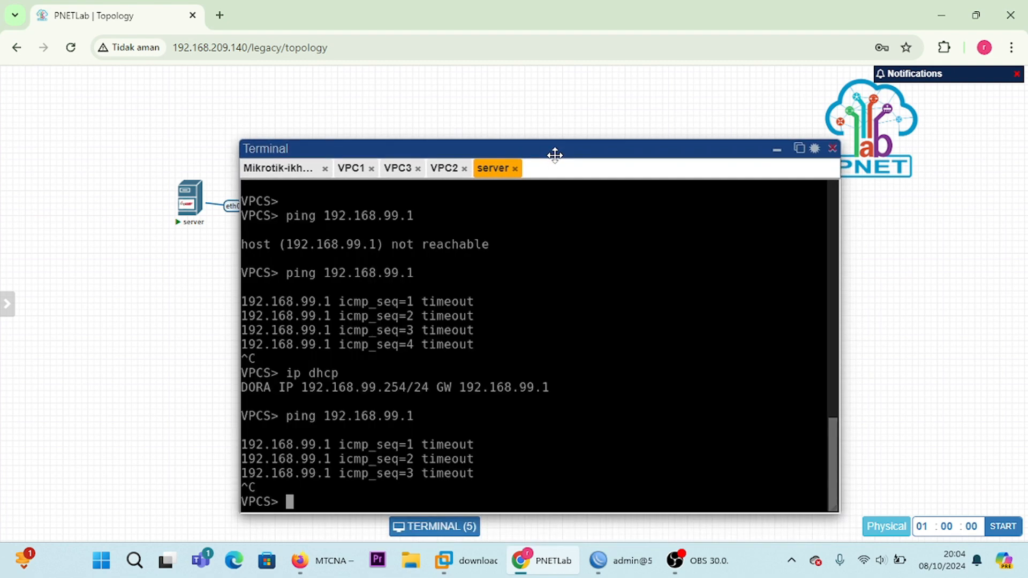
type("ping ")
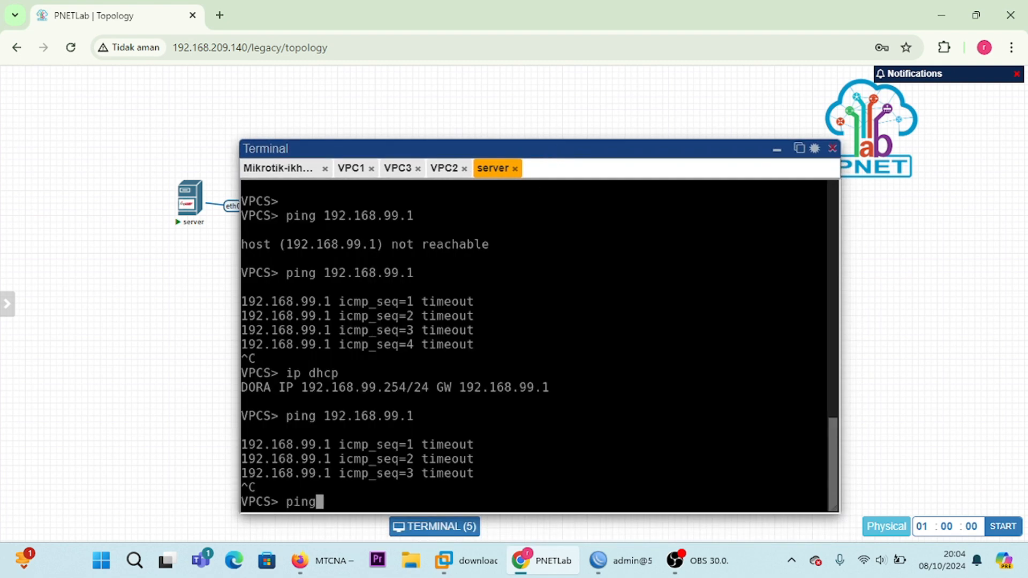
type("168")
key("BackSpace")
key("BackSpace")
key("BackSpace")
type("192")
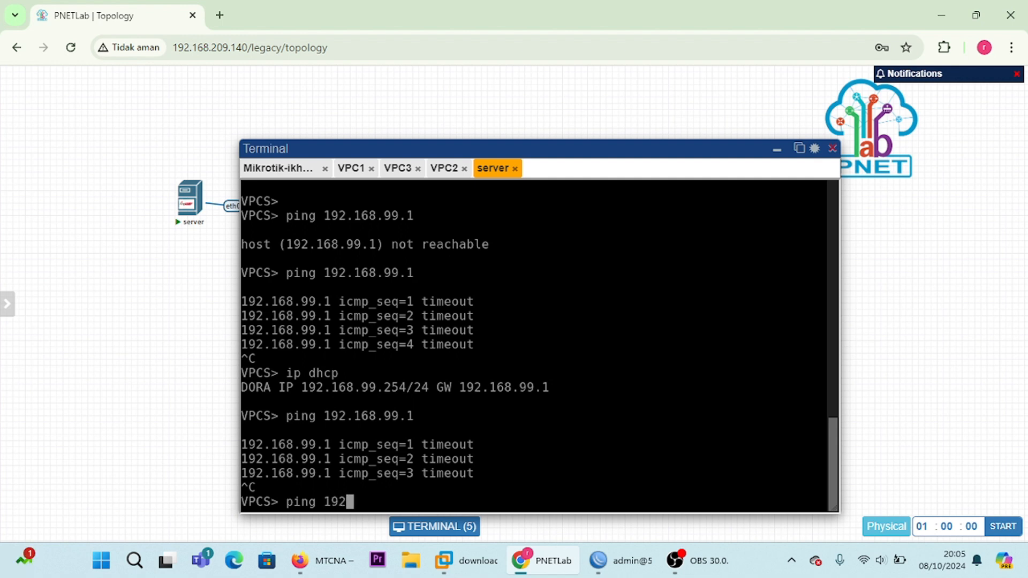
type(".168.99.1")
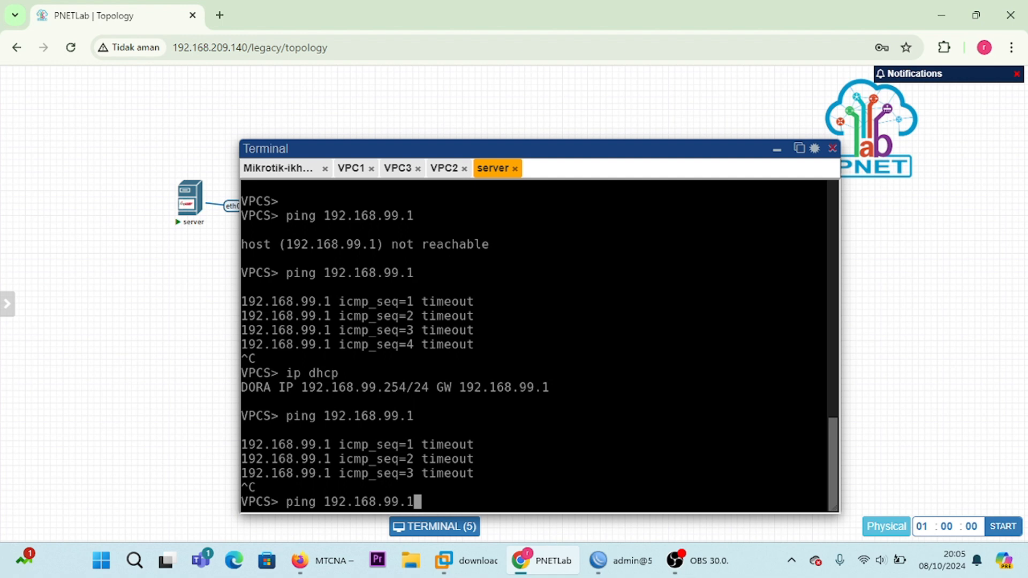
key("Return")
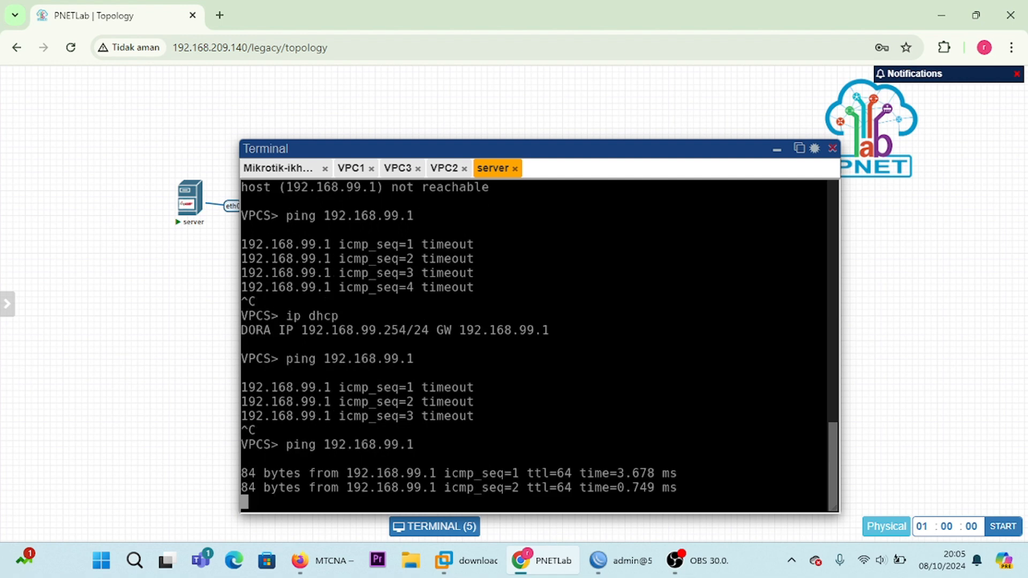
key("ctrl+c")
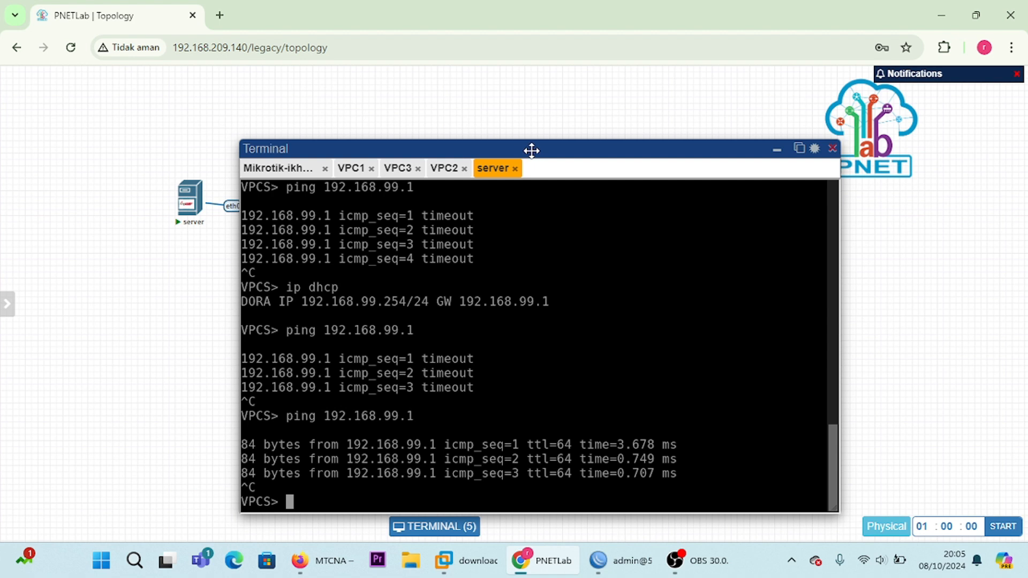
left_click_drag(530, 152, 522, 119)
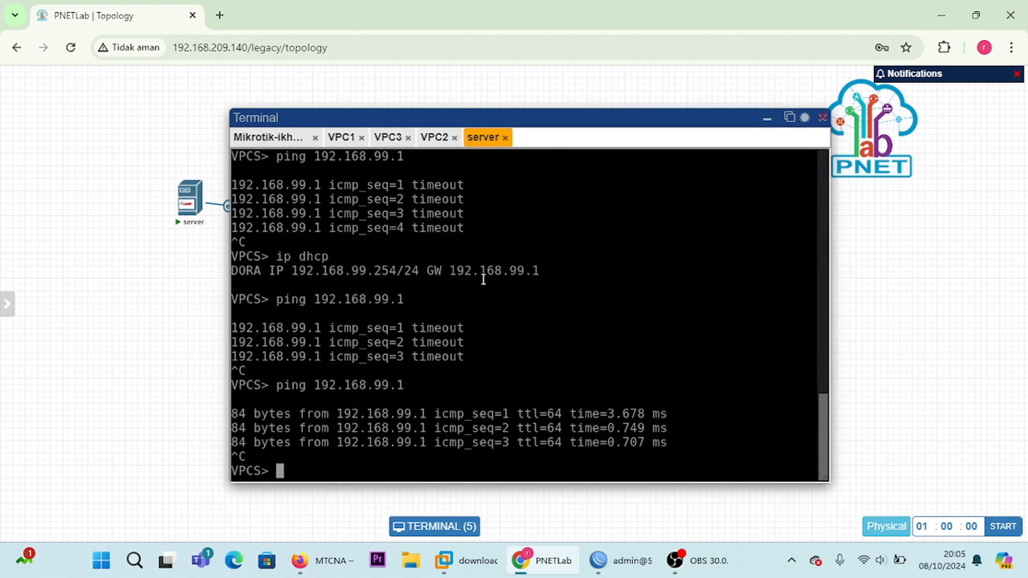
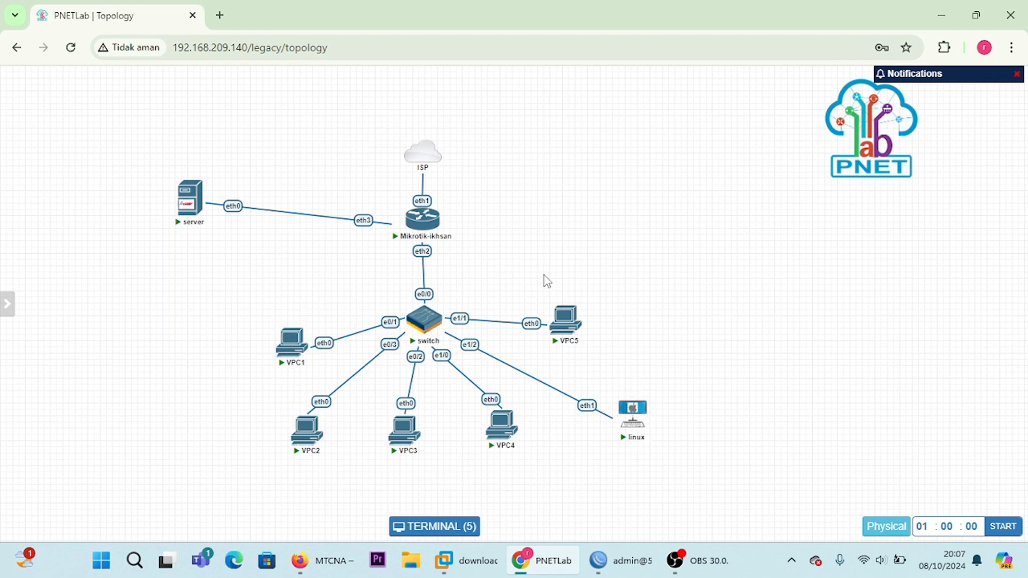
Step: Open a console session for the VPC4 node, bring up its prompt, and minimise the console back to the topology
left_click(506, 432)
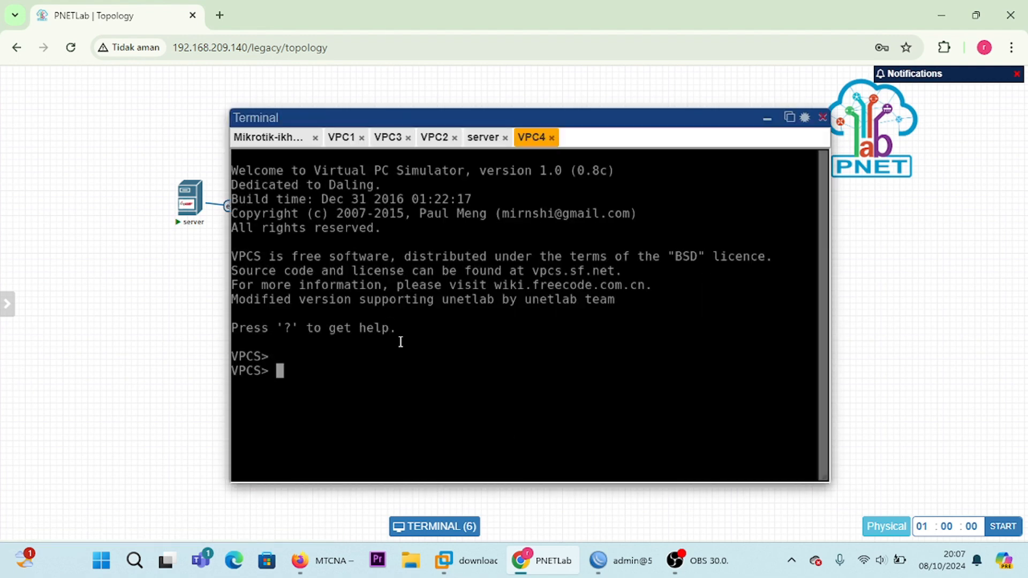
key("Return")
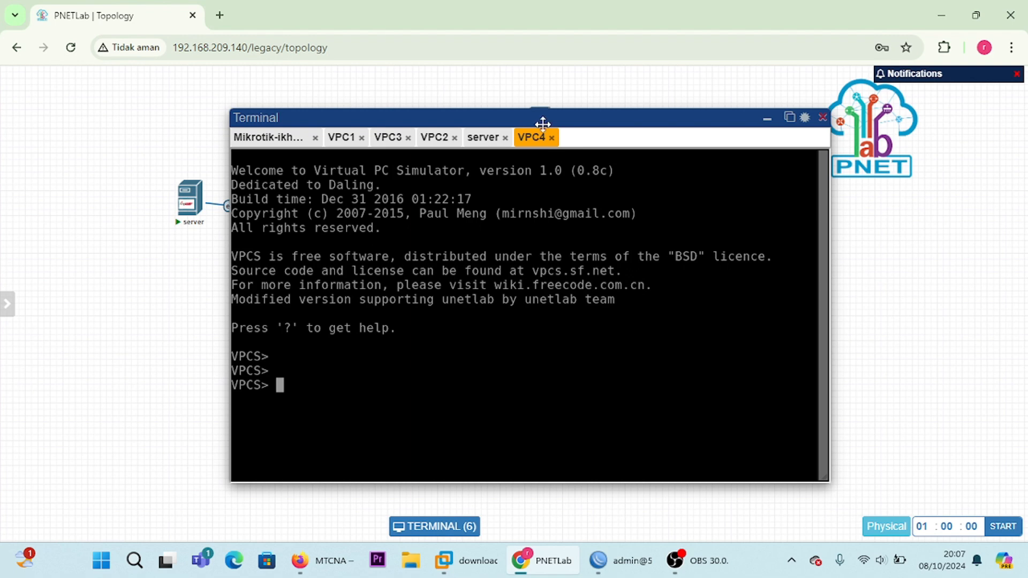
left_click(768, 124)
left_click_drag(769, 130, 496, 454)
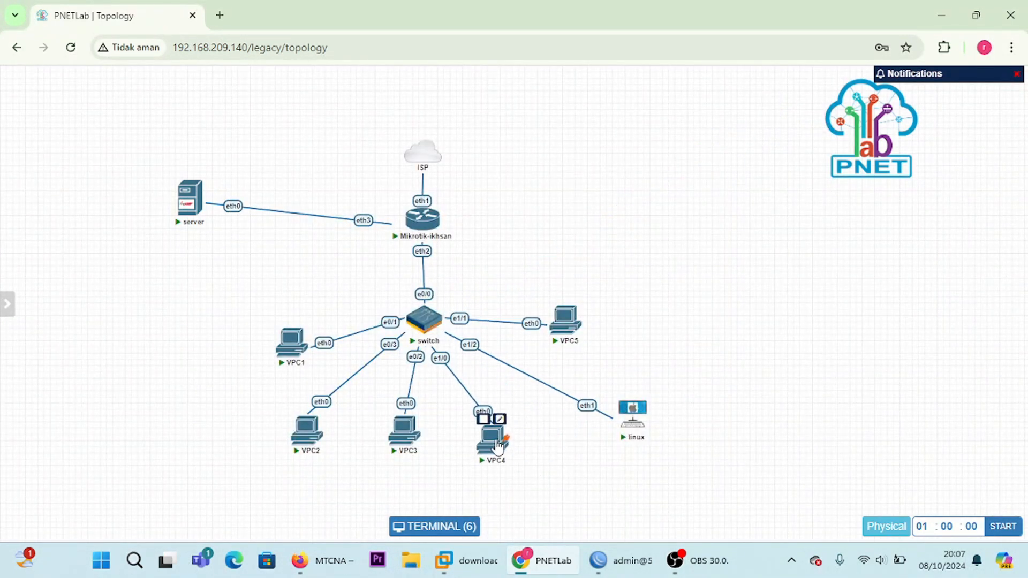
left_click(610, 566)
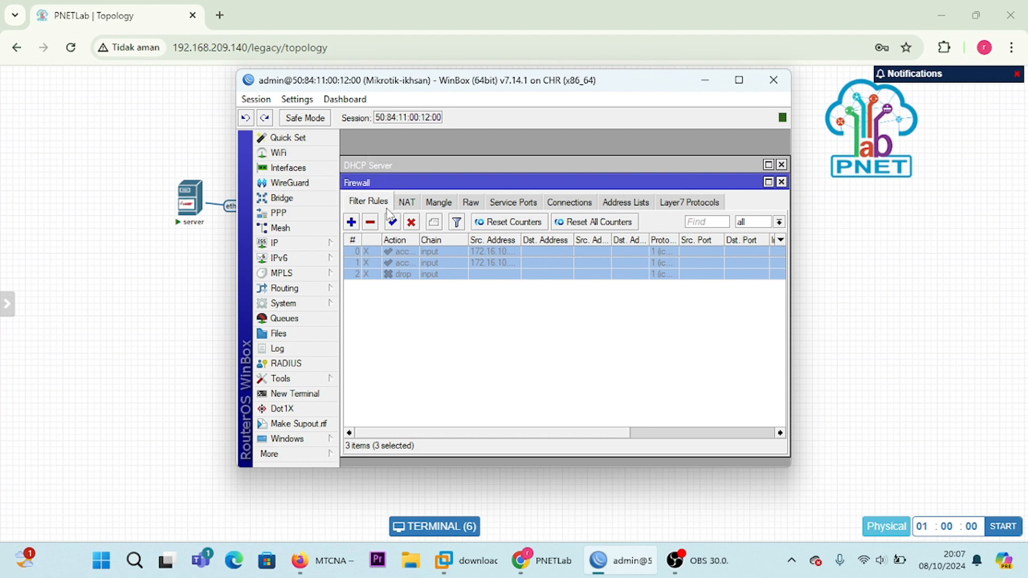
left_click(351, 222)
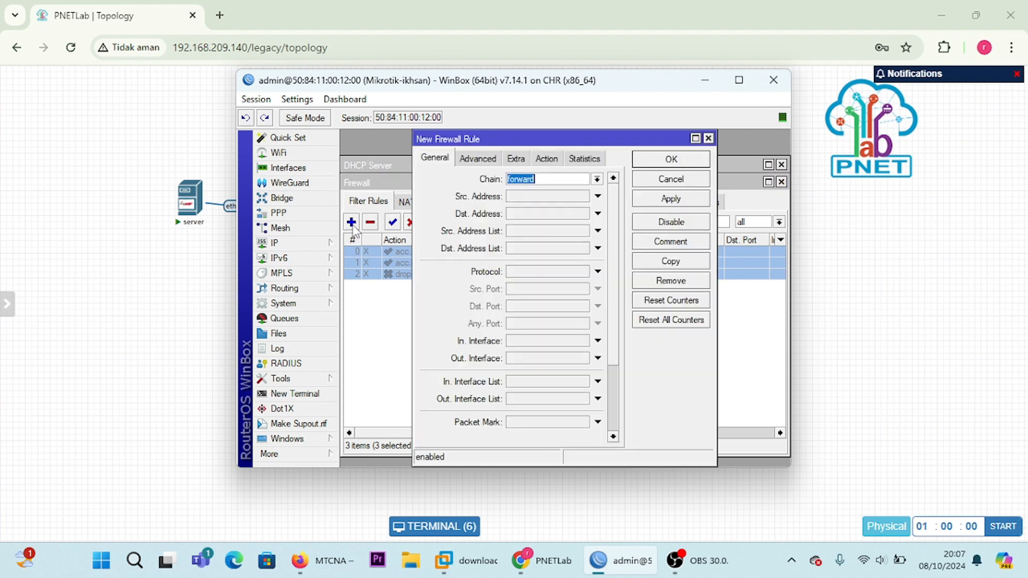
left_click(543, 179)
left_click(597, 180)
left_click(535, 196)
left_click(705, 80)
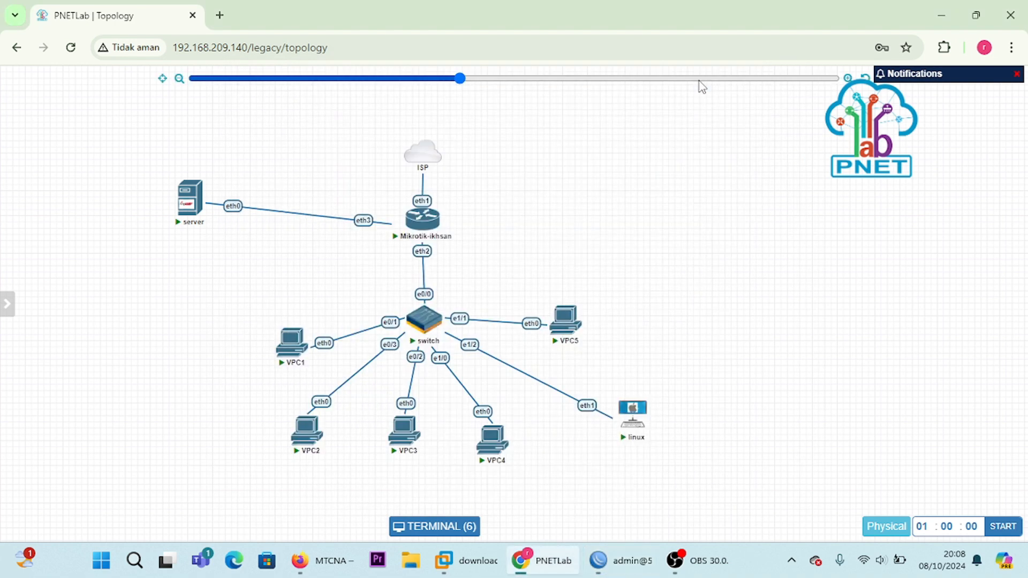
Step: Reopen the VPC4 console, rerun ip dhcp to request an address, and minimise the console
left_click_drag(497, 448, 502, 445)
left_click(498, 456)
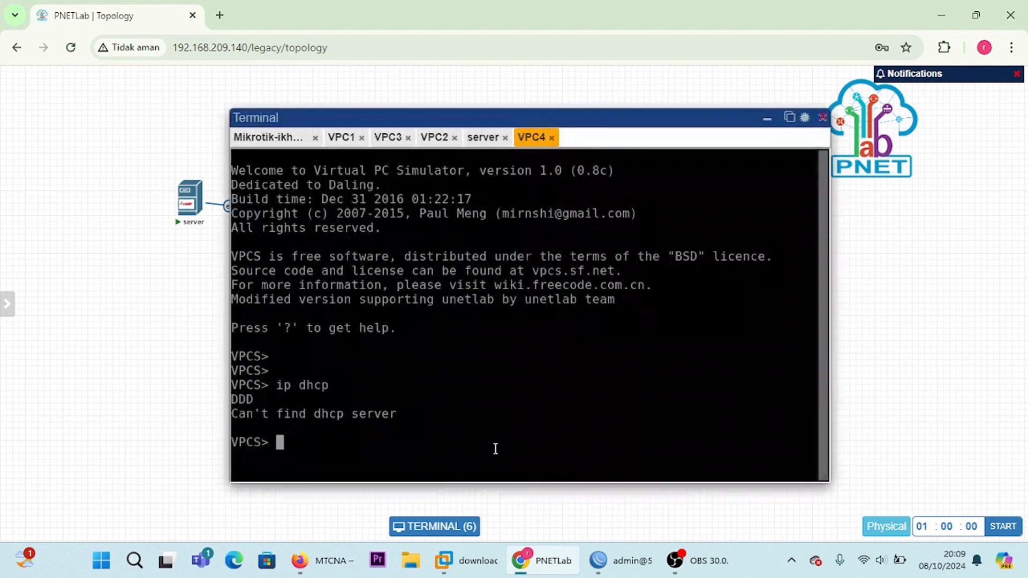
key("Up")
key("Return")
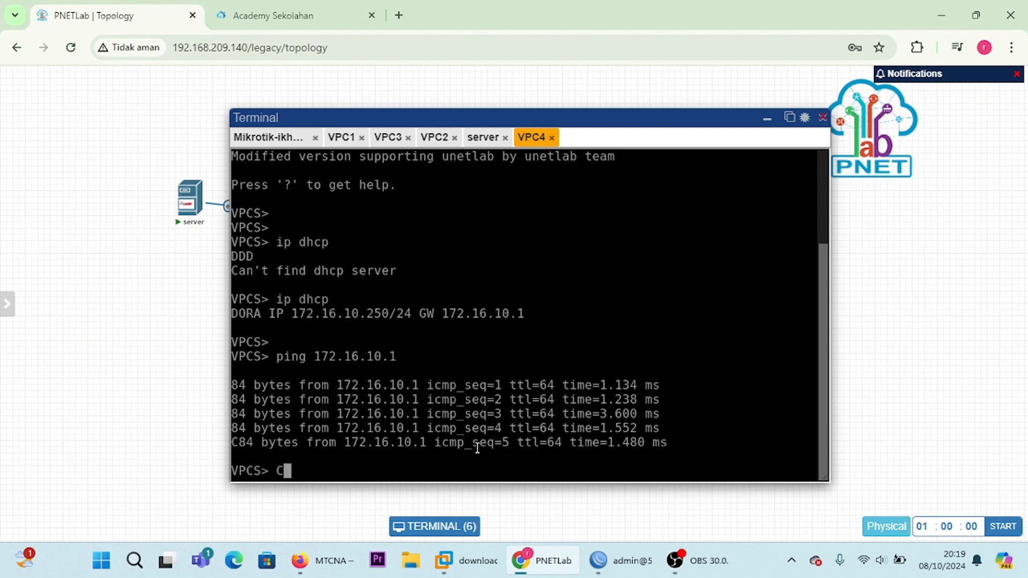
left_click(769, 122)
left_click_drag(770, 119, 518, 440)
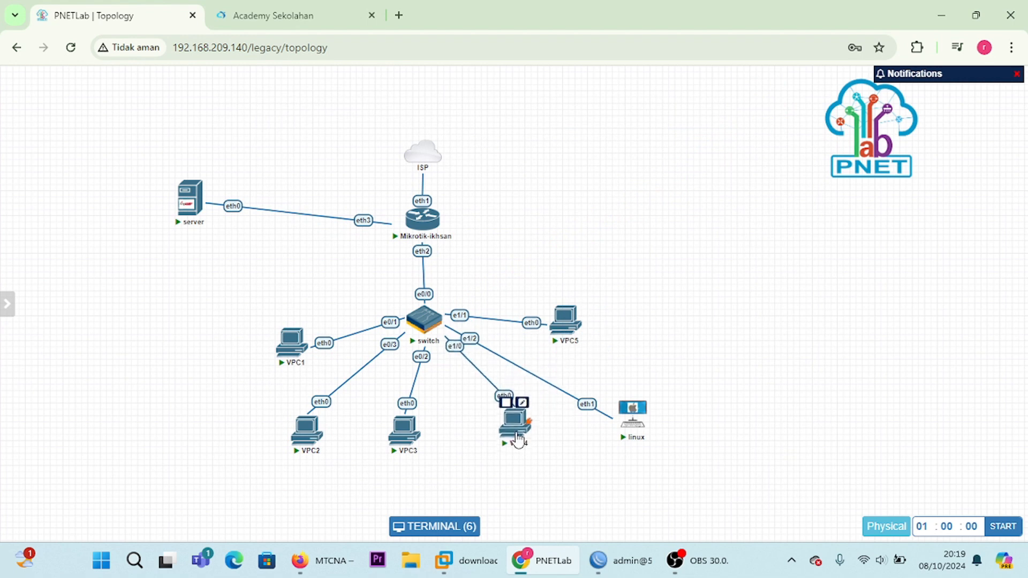
Step: Switch to WinBox, close the open rule, and start a new forward-chain firewall filter rule with source address 172.16.10.250
left_click(609, 558)
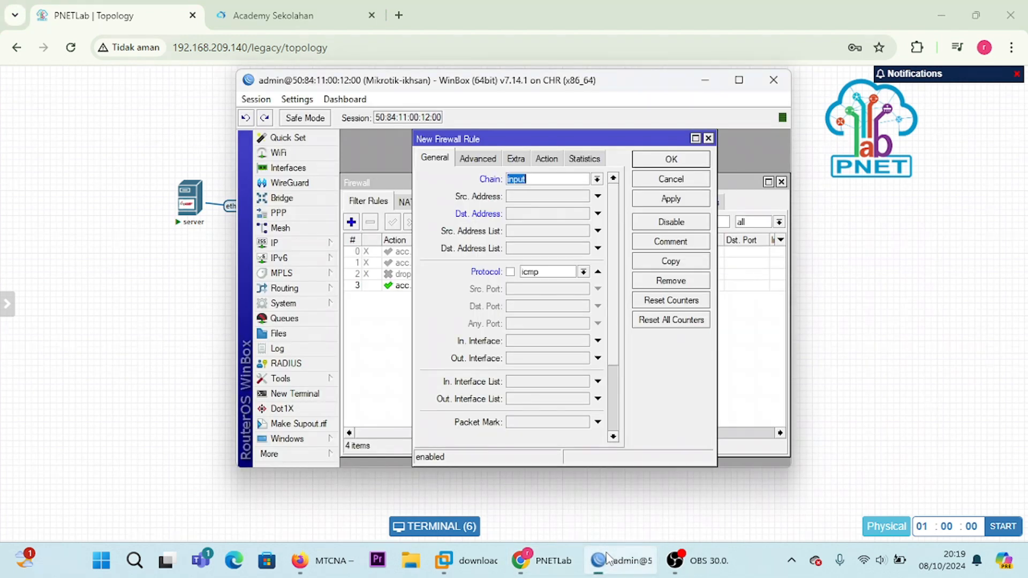
left_click(708, 139)
left_click(352, 223)
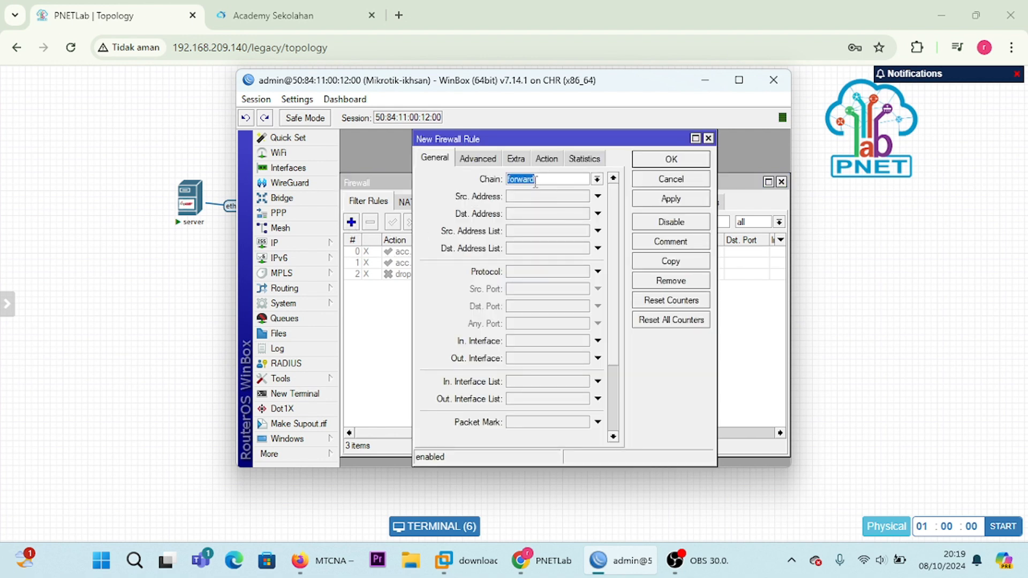
left_click(544, 199)
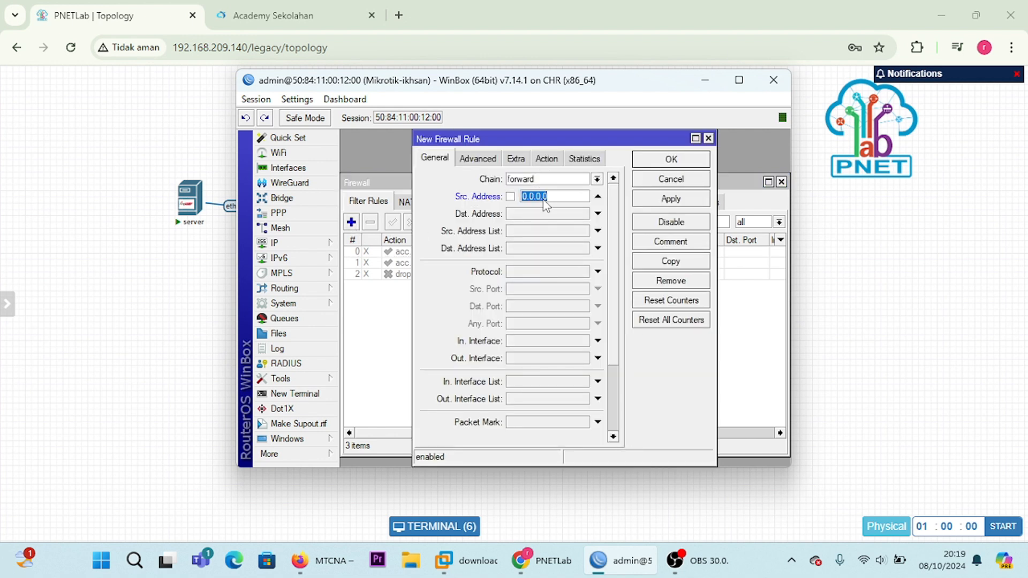
key("BackSpace")
type("1")
key("BackSpace")
type("172.16.10.250")
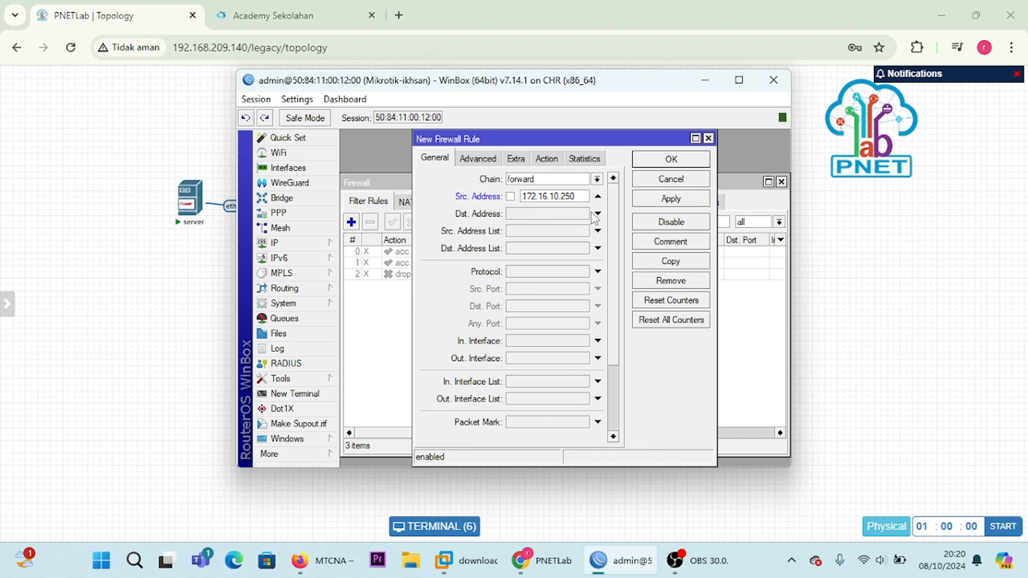
Step: Check the server's addressing in its PNETLab console and set the WinBox rule's destination address to 192.168.99.1
left_click(706, 81)
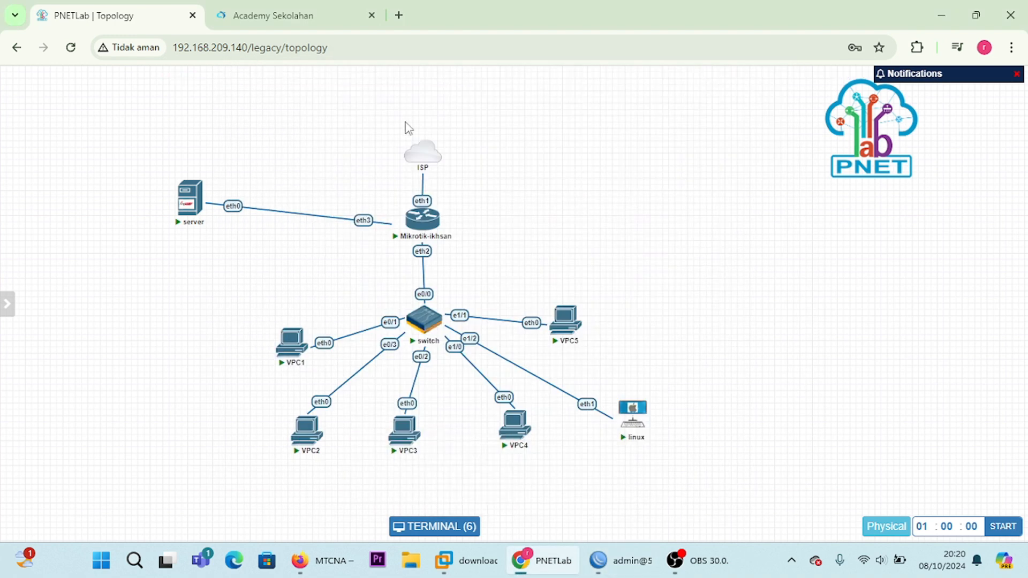
left_click(188, 209)
key("alt+Tab")
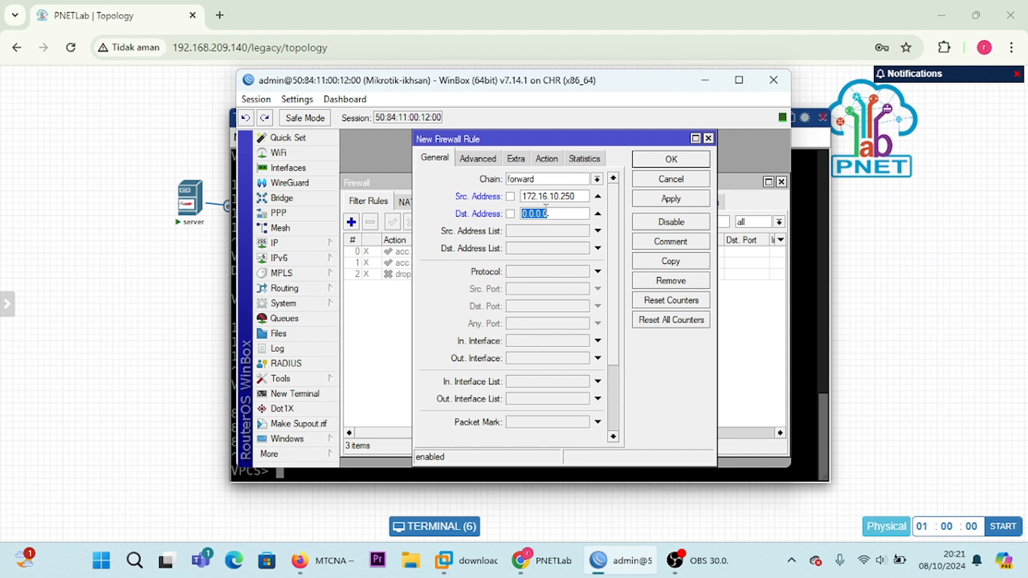
key("BackSpace")
type("192.168.99")
left_click(705, 79)
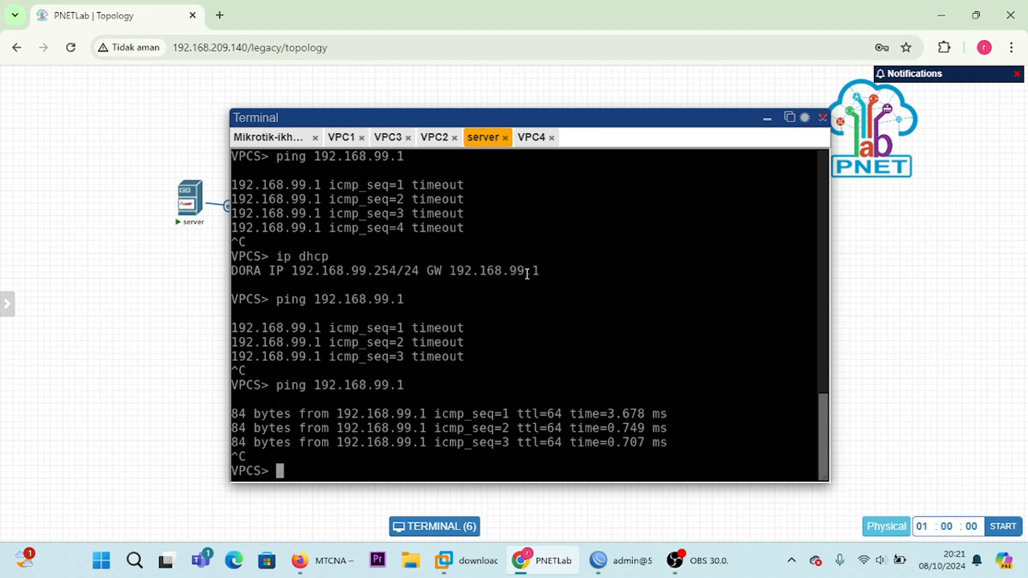
left_click(642, 560)
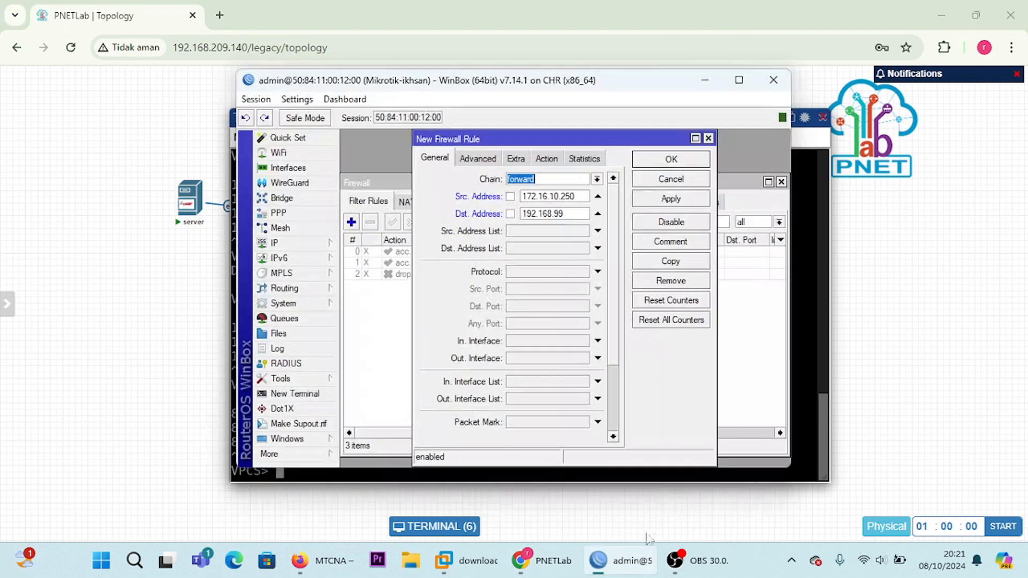
left_click(573, 215)
type(".1")
Step: Set the forward rule's protocol to icmp, keep its action as accept, and save the rule
left_click(598, 272)
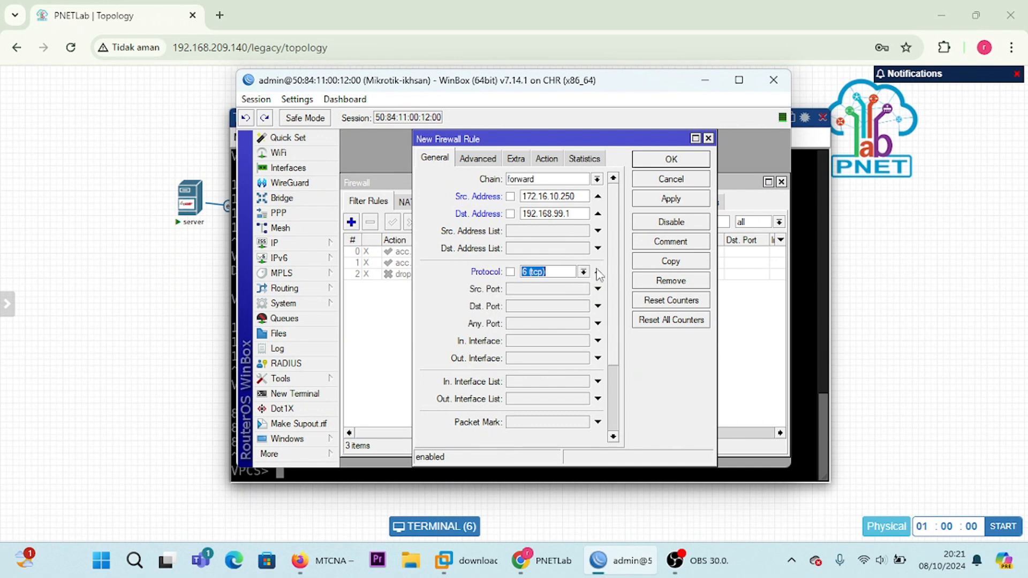
left_click(582, 273)
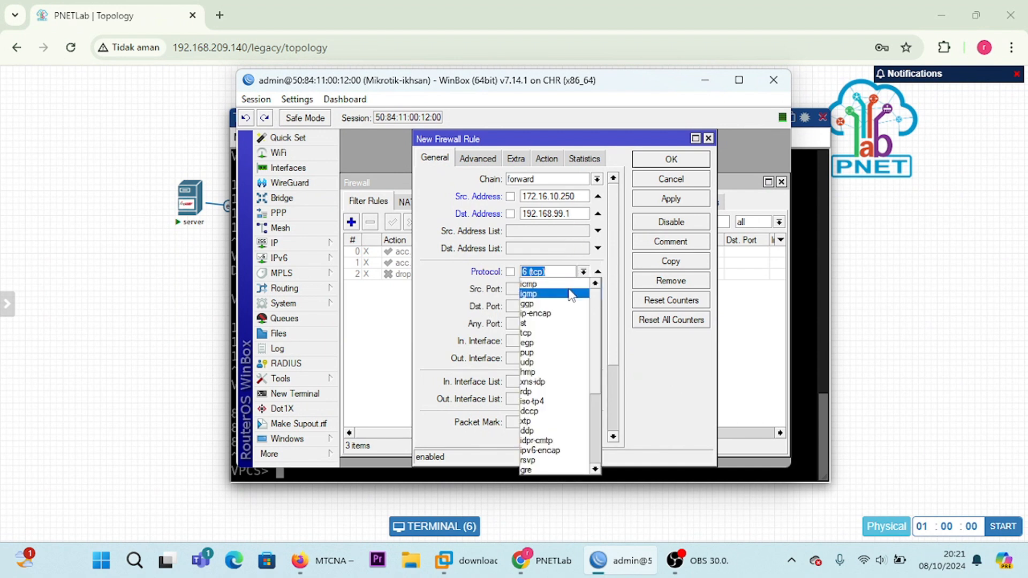
left_click(568, 286)
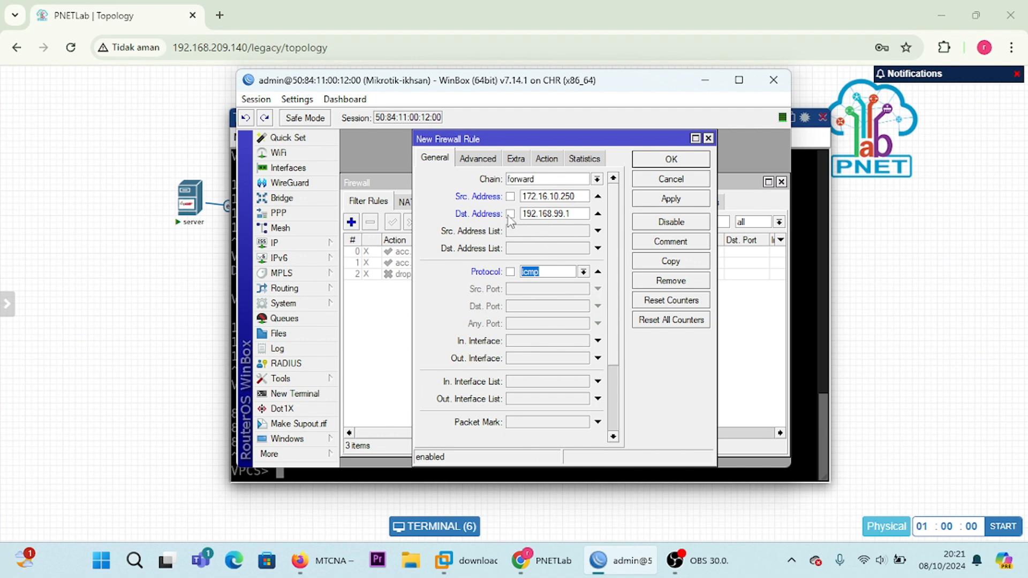
left_click(533, 160)
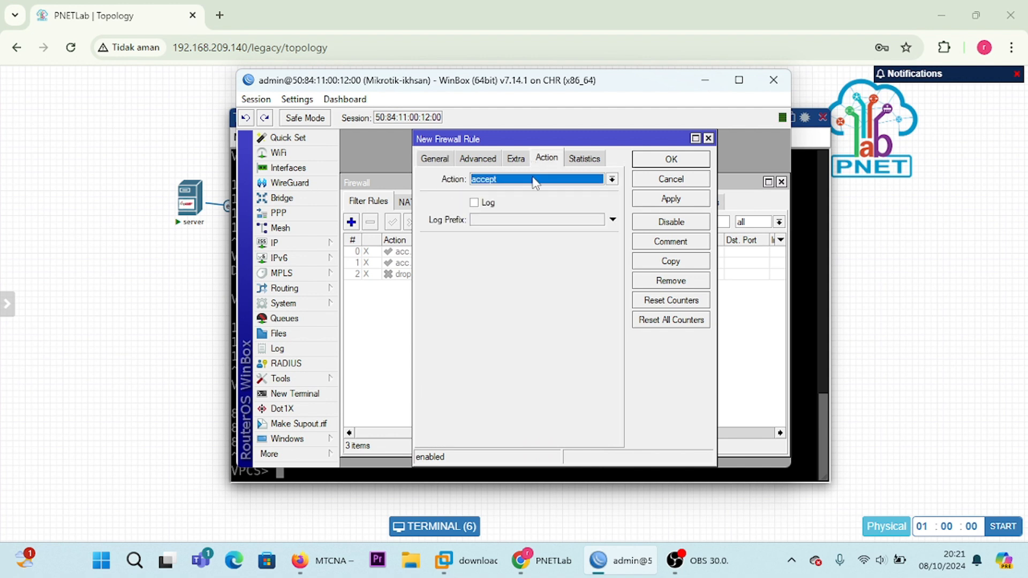
left_click(537, 181)
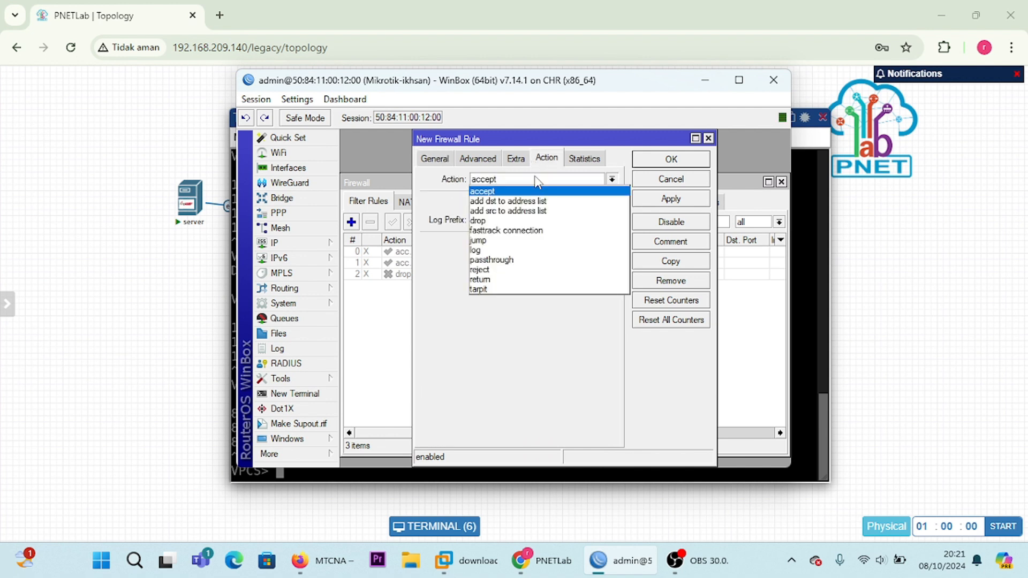
left_click(679, 200)
left_click(676, 198)
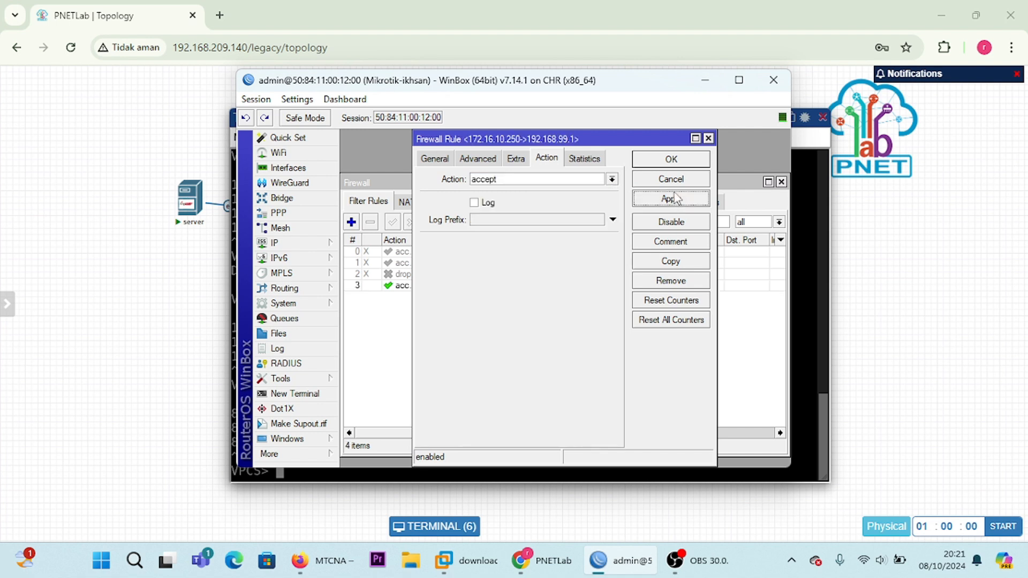
left_click(672, 160)
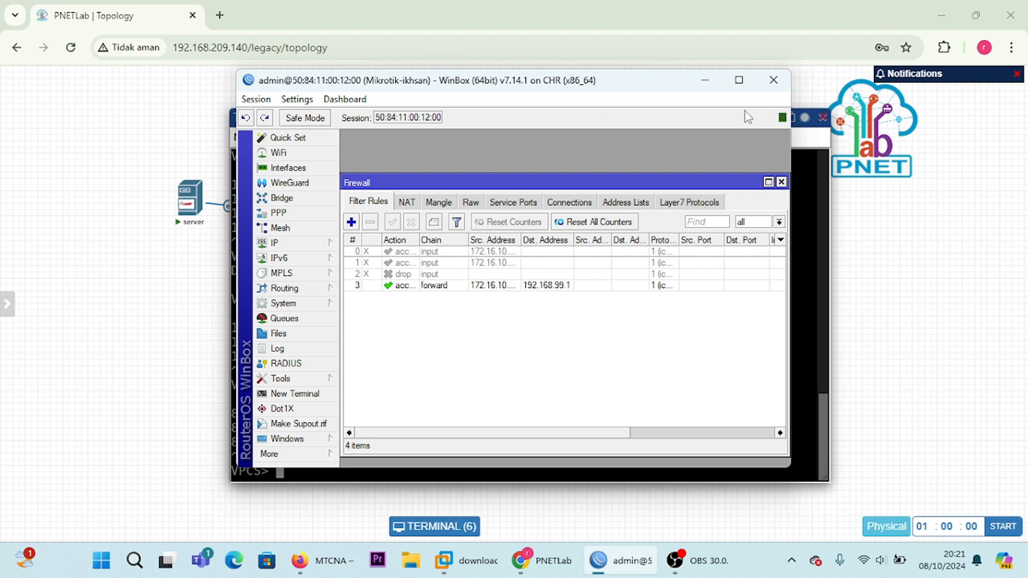
left_click(352, 221)
left_click(708, 139)
left_click(498, 285)
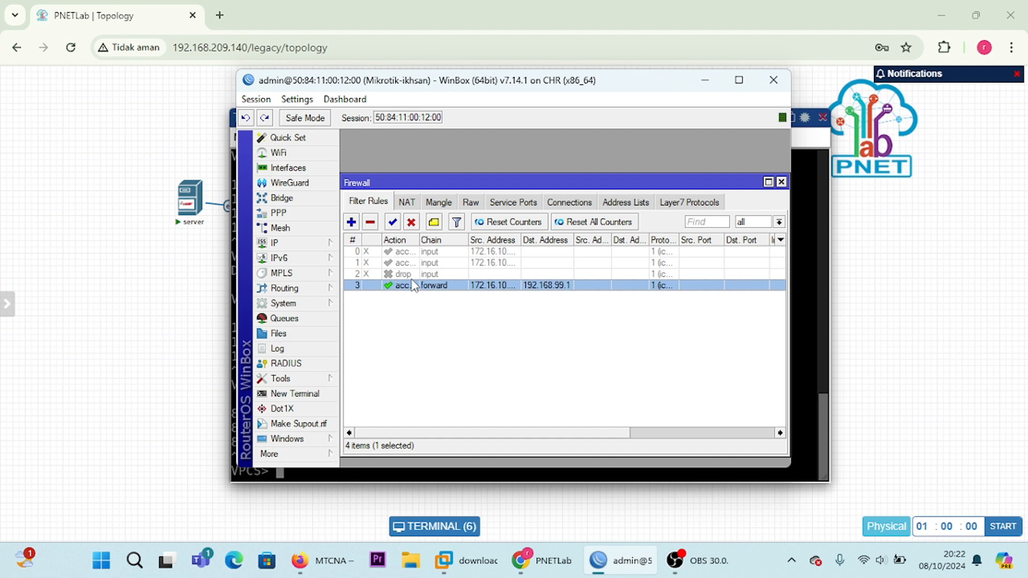
Step: Switch to PNETLab, display VPC2's IP configuration with show ip in its console, and minimise the console
left_click(849, 300)
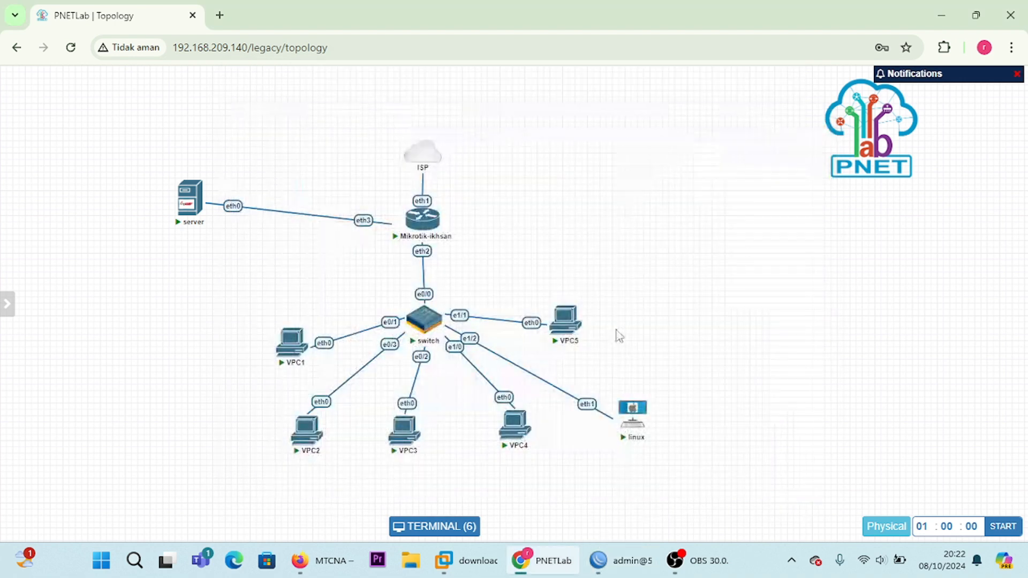
left_click(396, 440)
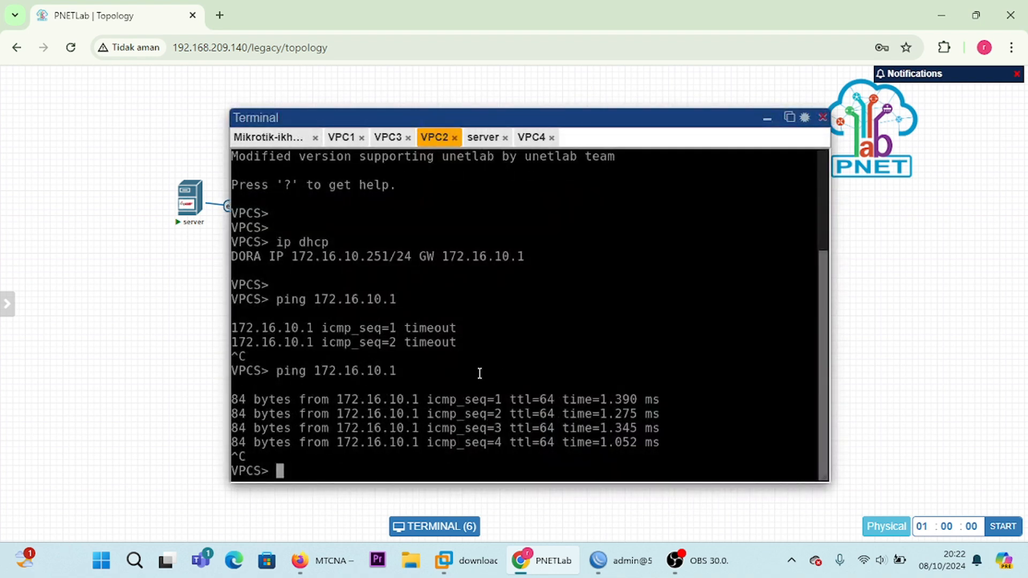
key("Return")
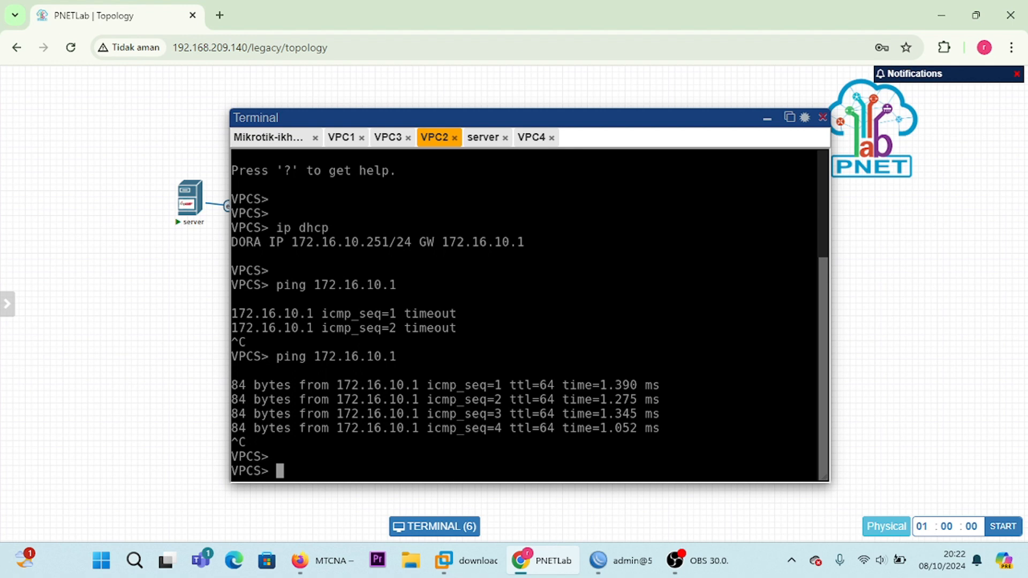
type("show ip")
key("Return")
key("Return")
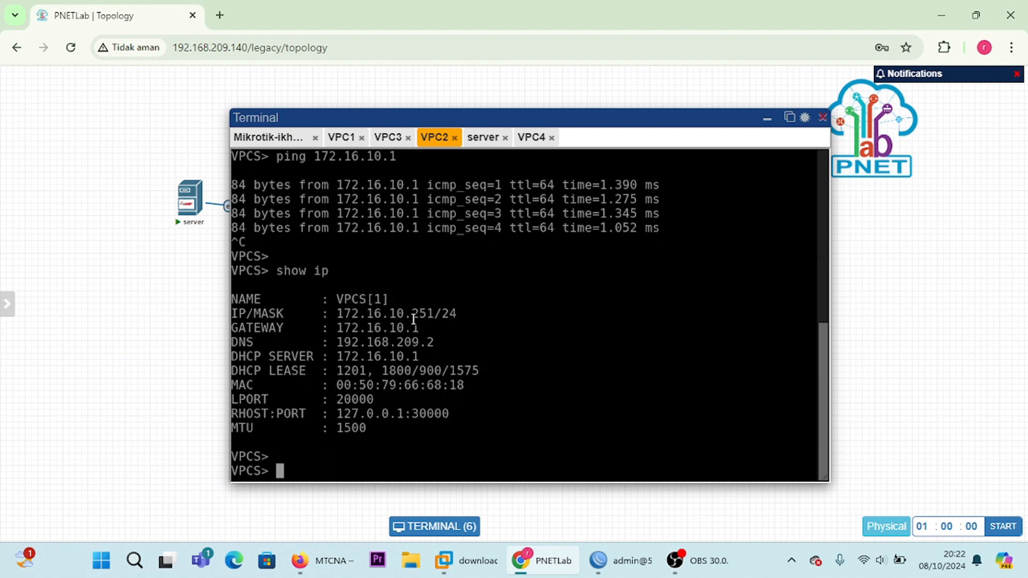
left_click(775, 122)
mouse_move(451, 413)
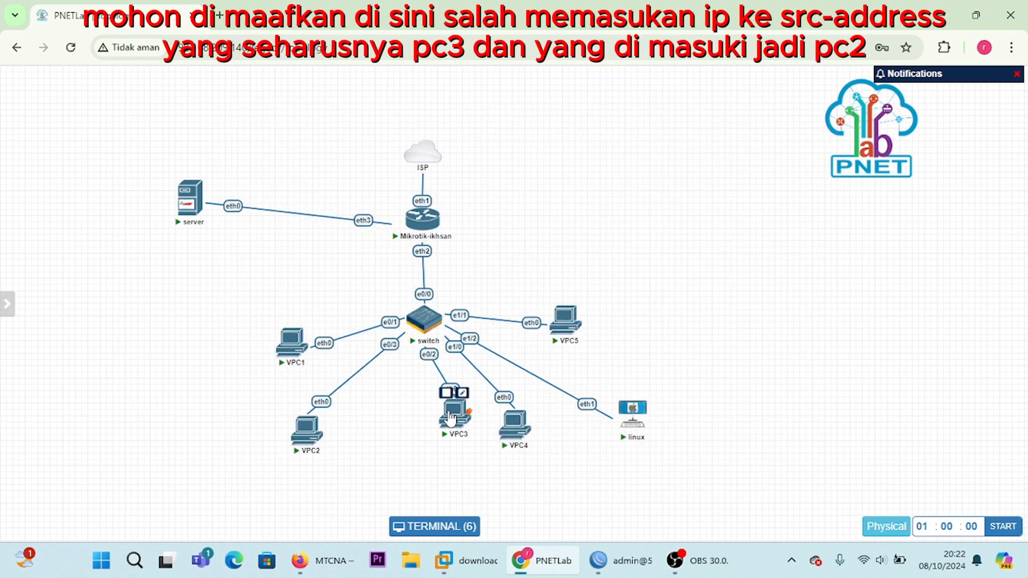
Step: Switch to WinBox, copy the forward rule for source 172.16.10.250, and set the copy's source address to 172.16.10.251
left_click(621, 561)
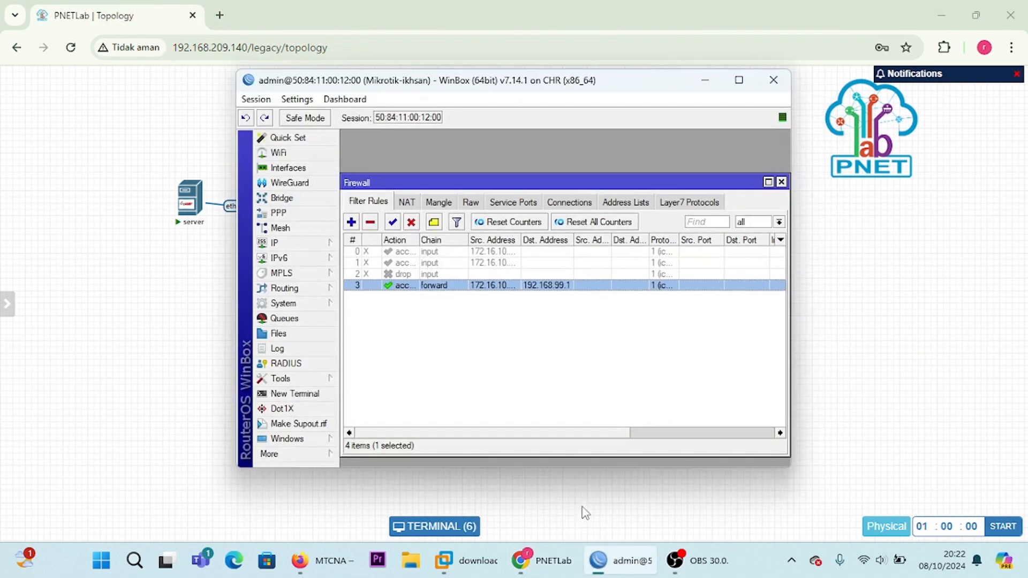
double_click(453, 286)
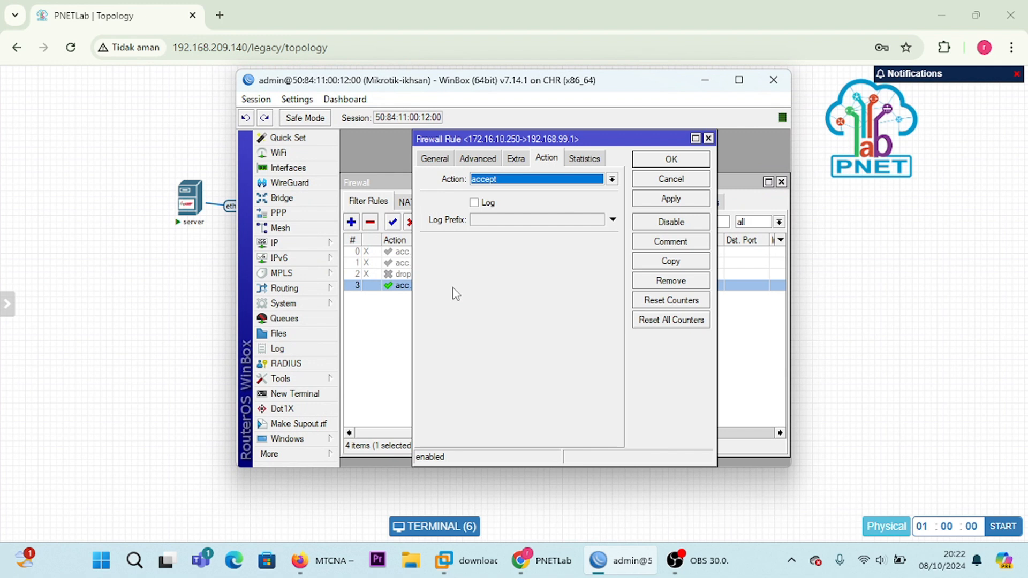
left_click(658, 262)
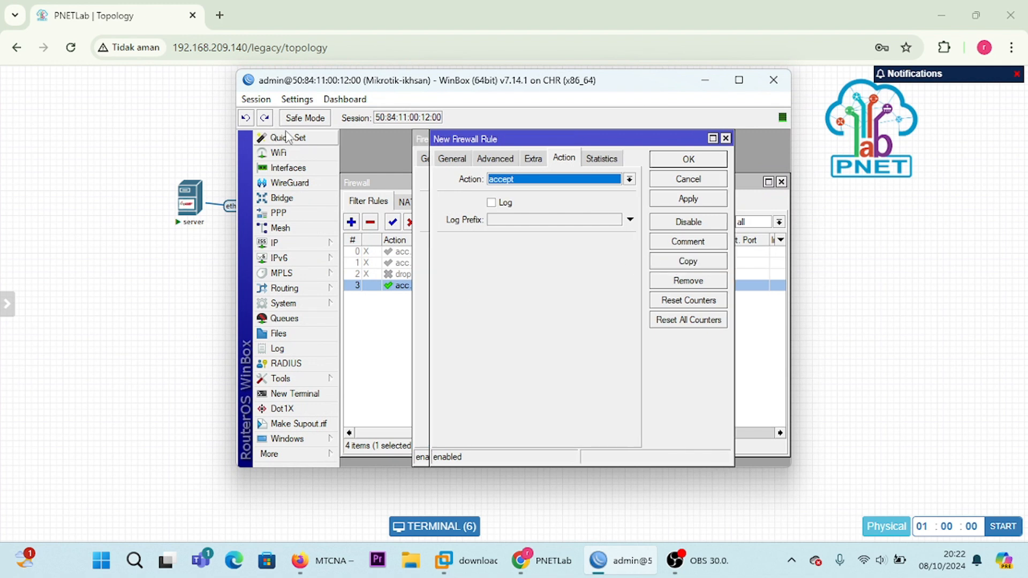
left_click(452, 158)
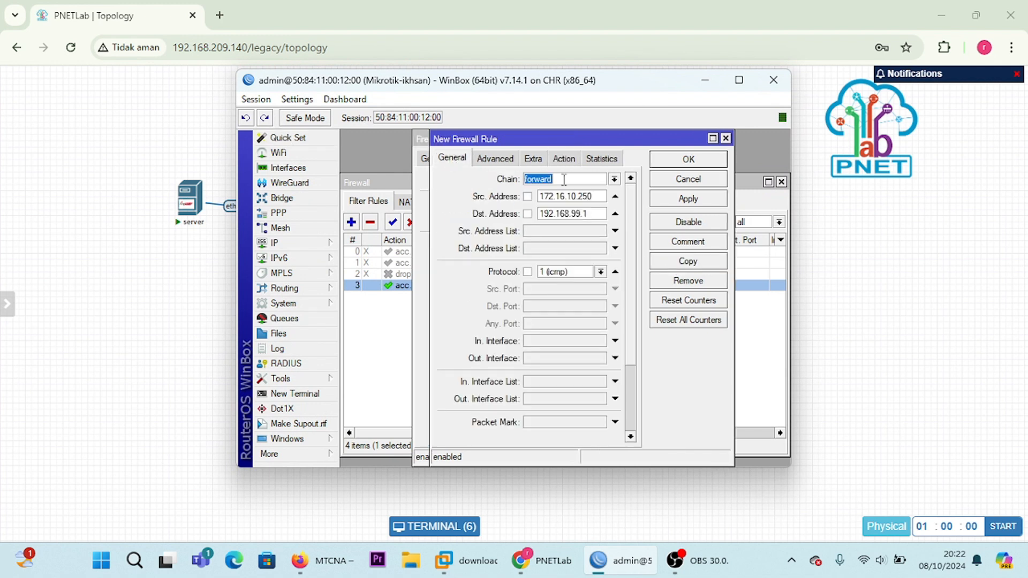
left_click(595, 196)
Step: Switch to PNETLab, recheck VPC2's addressing in its console, and reposition the VPC3 node below the switch between VPC2 and VPC4
left_click(708, 78)
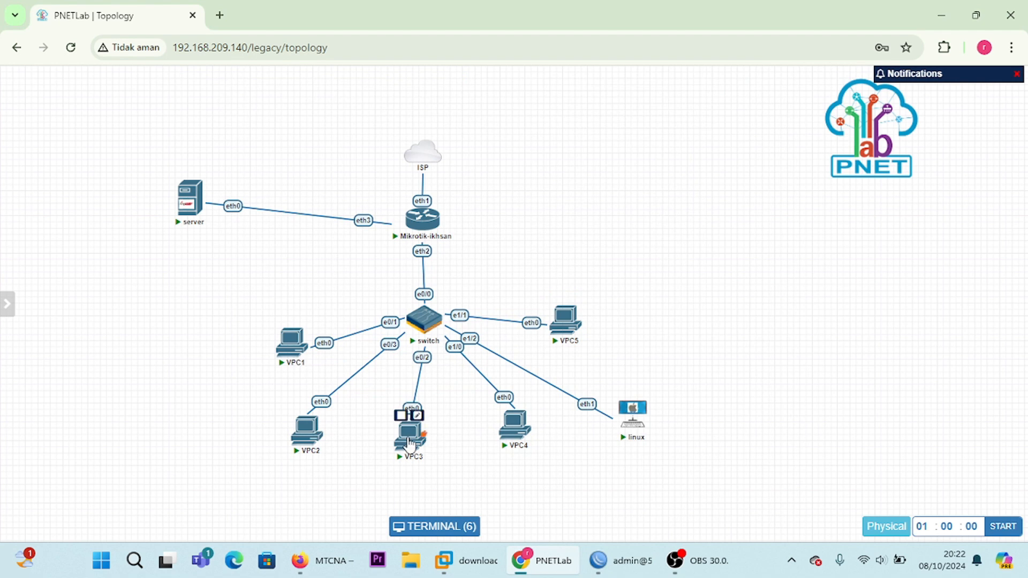
left_click(414, 437)
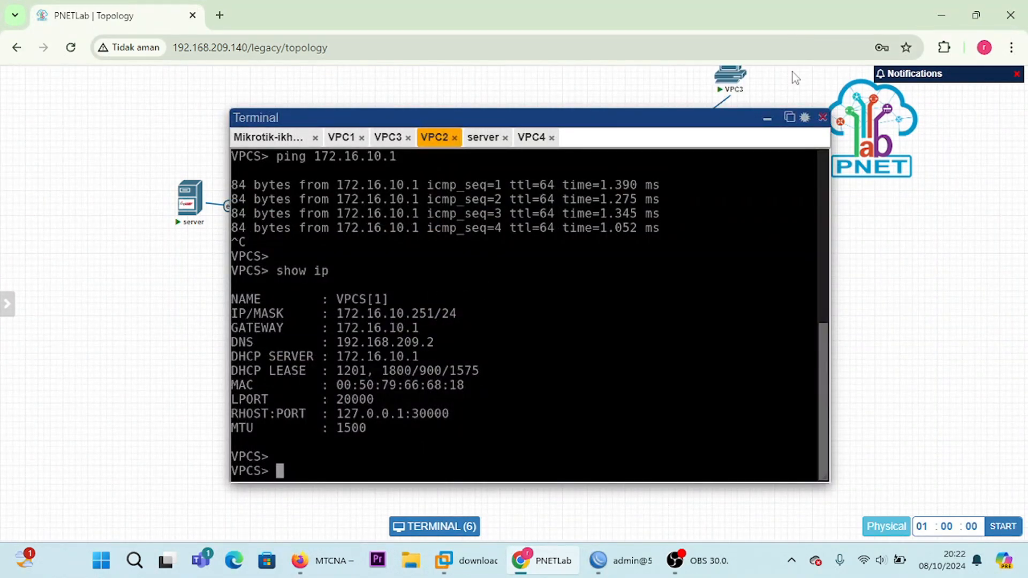
left_click(767, 118)
left_click_drag(637, 249, 419, 453)
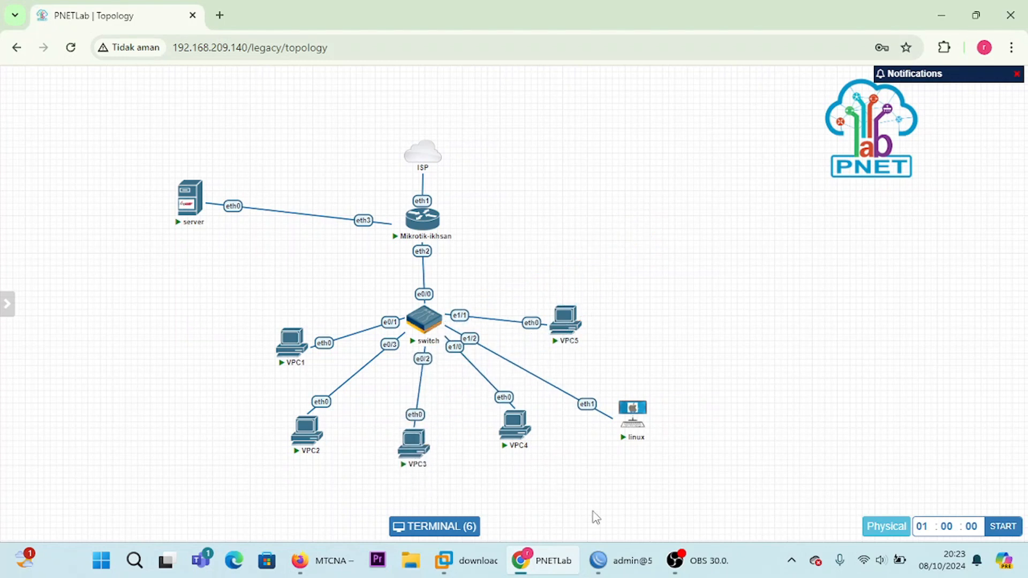
Step: Switch to WinBox, keep the copied rule's action as accept, save it, and close both rule windows
left_click(633, 564)
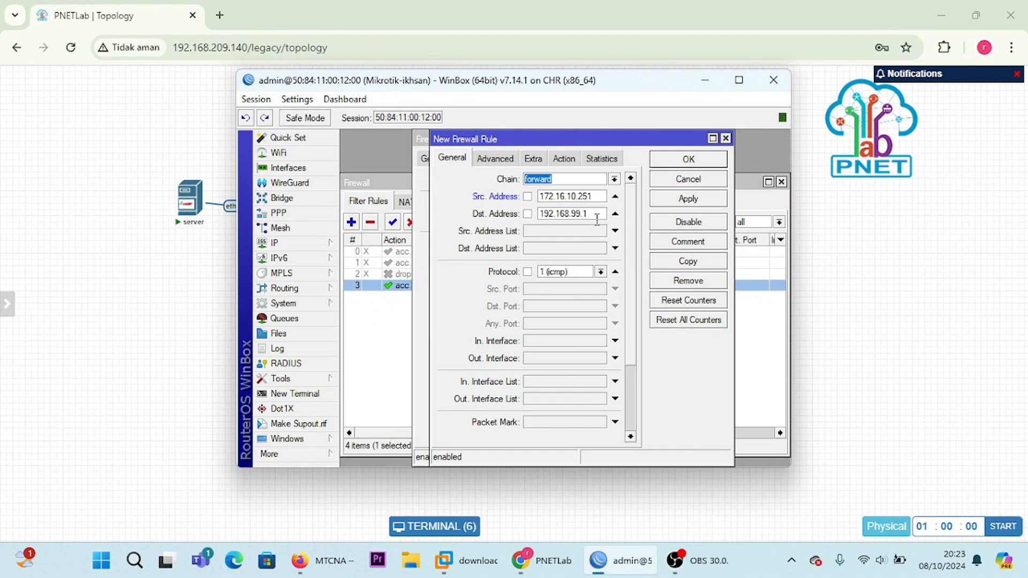
left_click(568, 161)
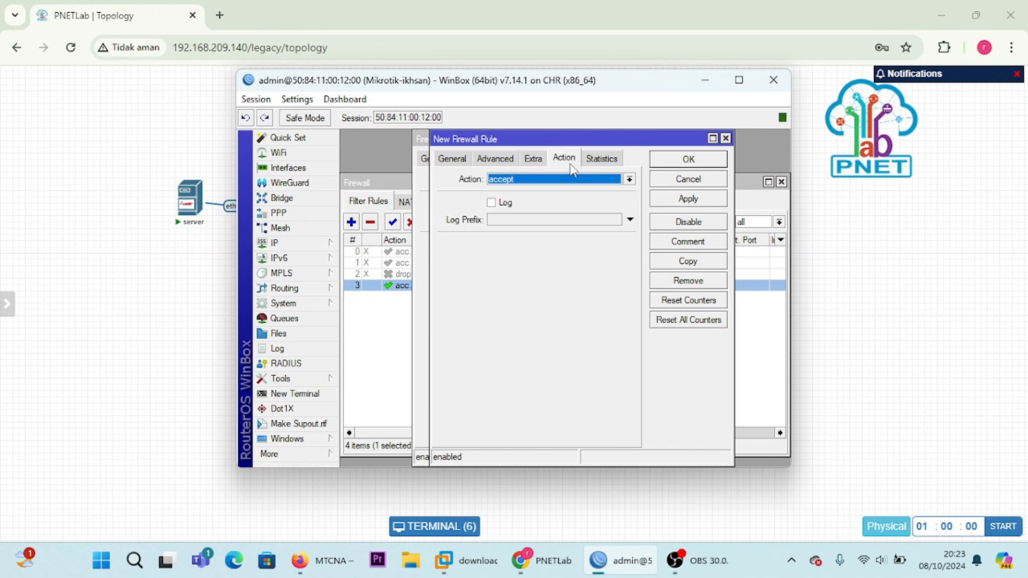
left_click(687, 201)
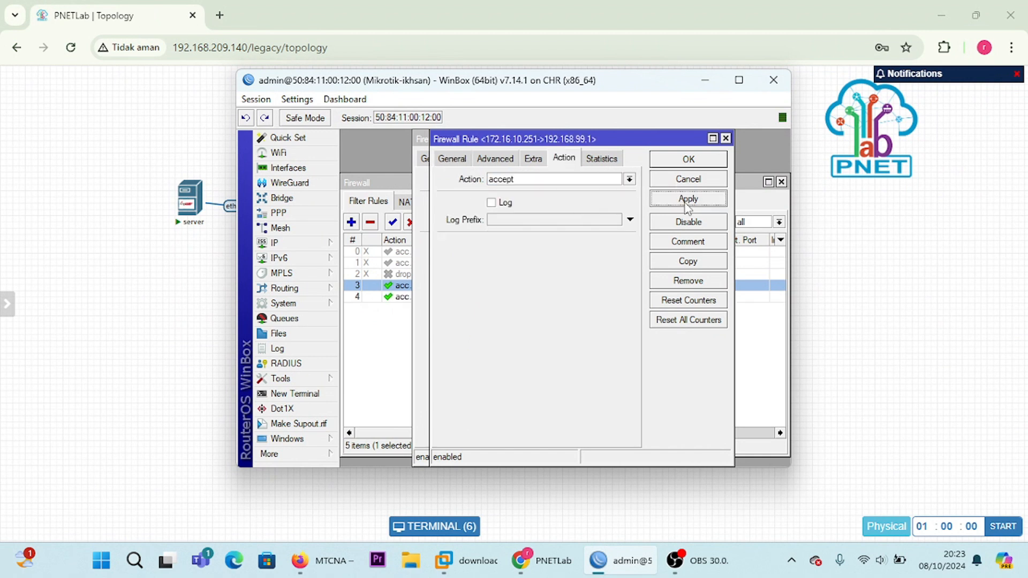
left_click(691, 160)
left_click(691, 160)
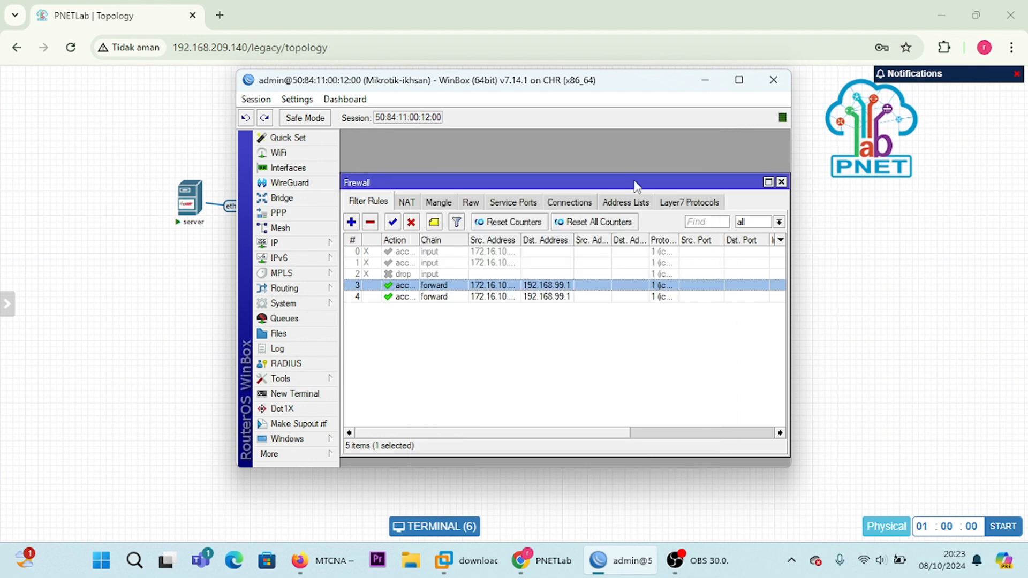
Step: Switch to PNETLab, ping 192.168.99.1 from VPC4's console, and stop the ping
left_click(706, 86)
left_click(562, 317)
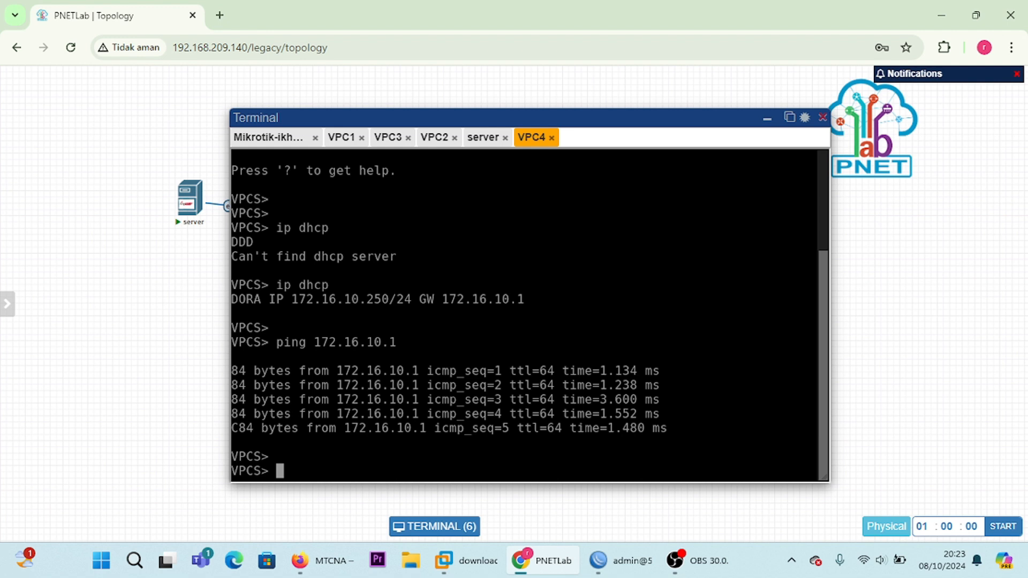
type("ping 192")
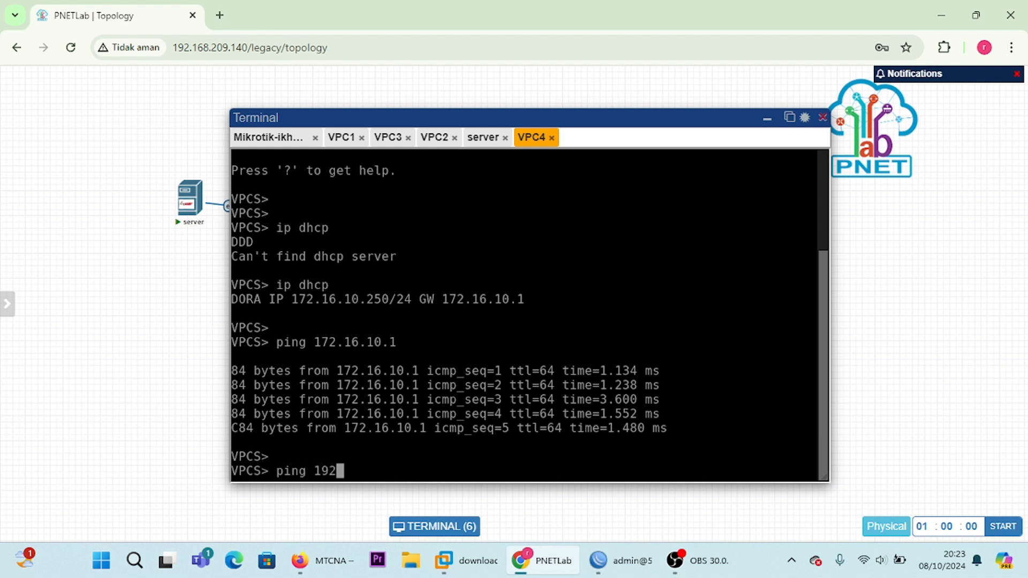
type(".168.99.1")
key("Return")
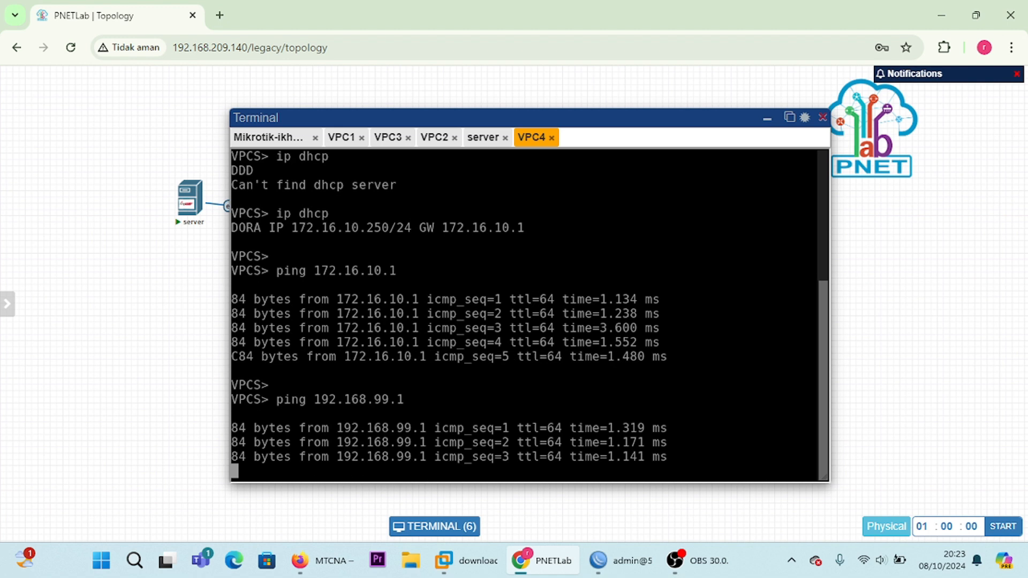
key("ctrl+c")
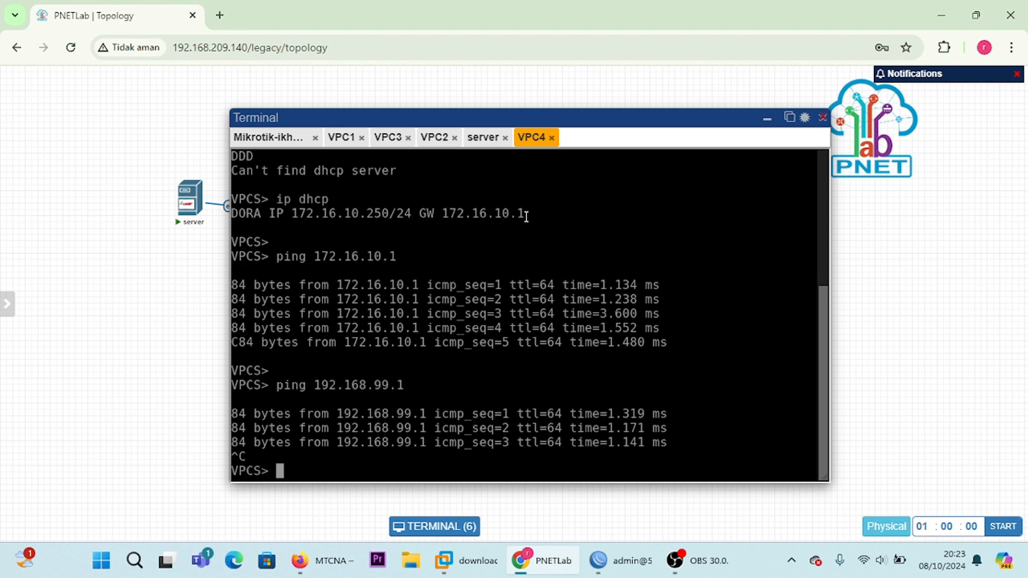
Step: Ping 192.168.99.1 from VPC3's console and stop the ping
left_click(391, 139)
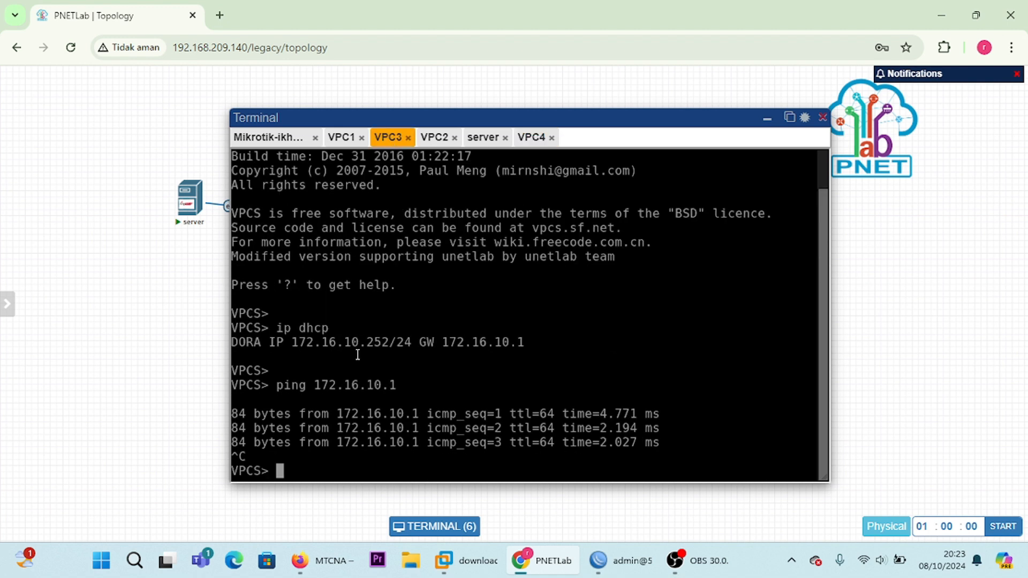
type("ping 192")
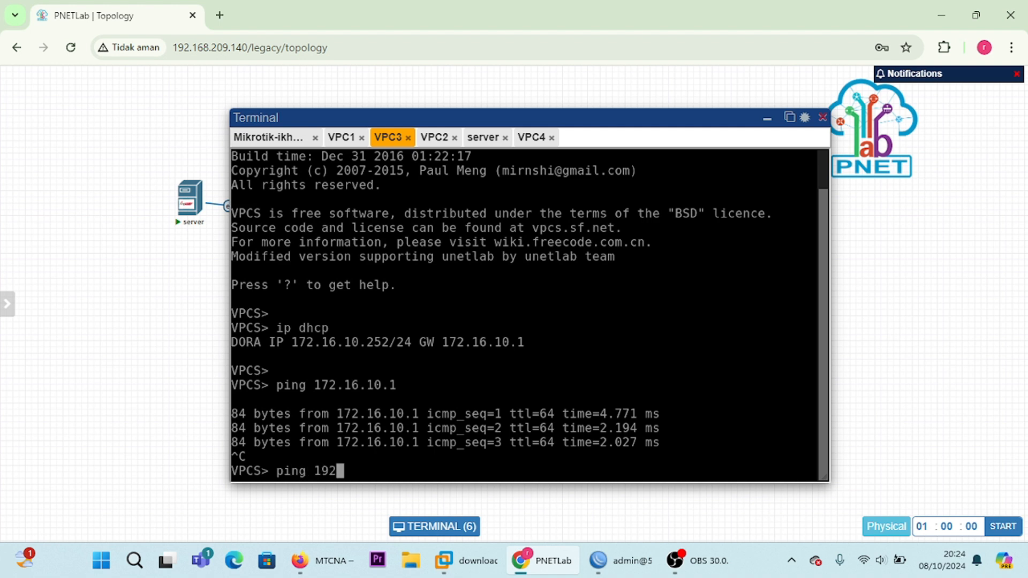
type(".168.99.1")
key("Return")
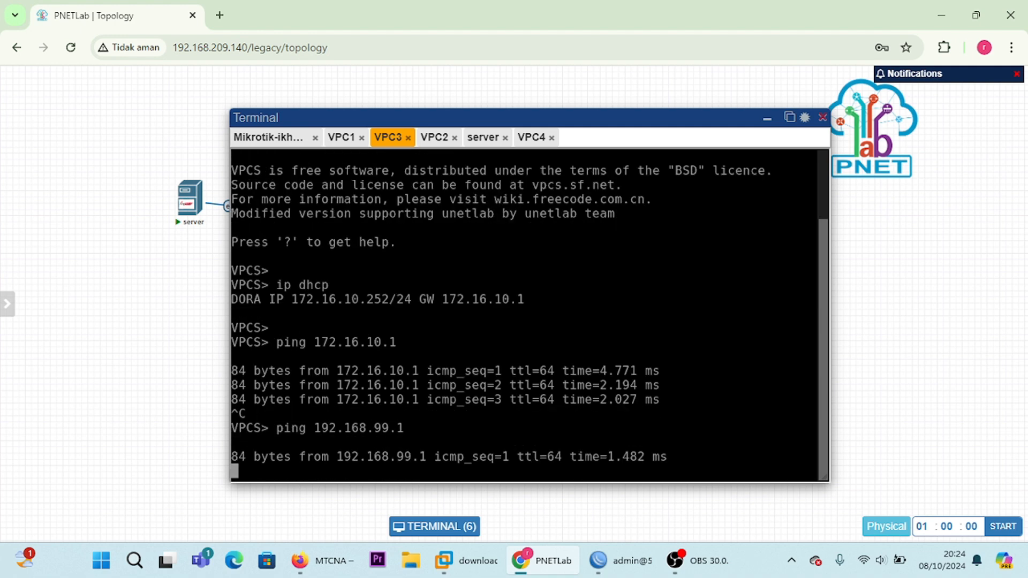
key("ctrl+c")
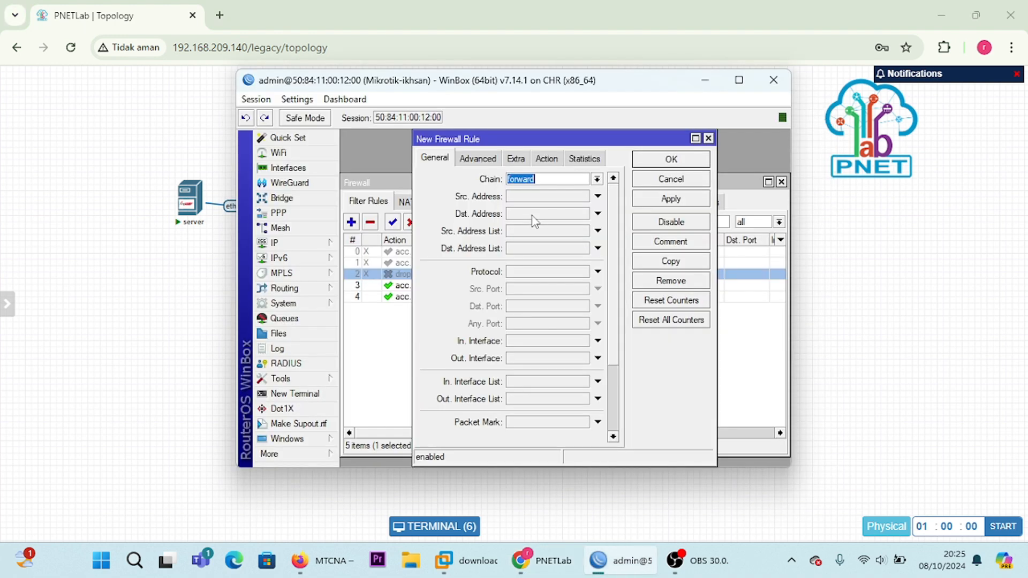
Step: In WinBox, set the new forward rule's destination address to 192.168.99.1 and its protocol to icmp
left_click(532, 214)
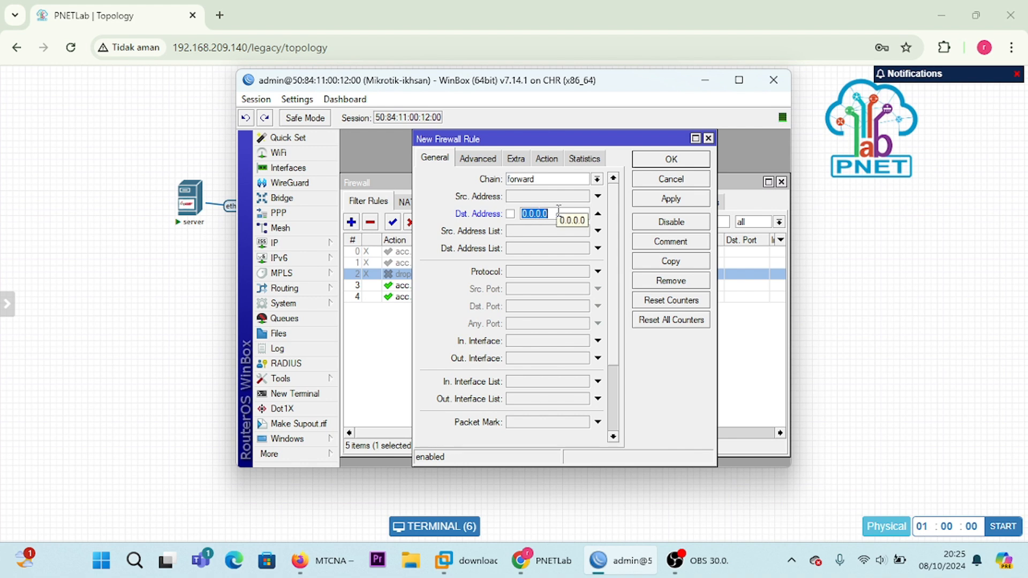
key("BackSpace")
type("192.16")
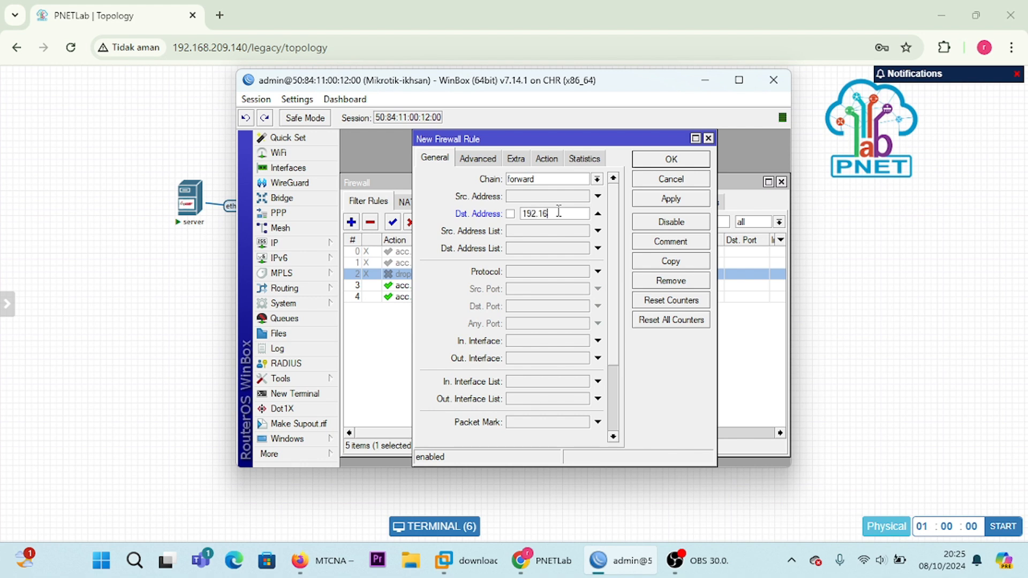
type("8.99.1")
left_click(598, 272)
left_click(583, 272)
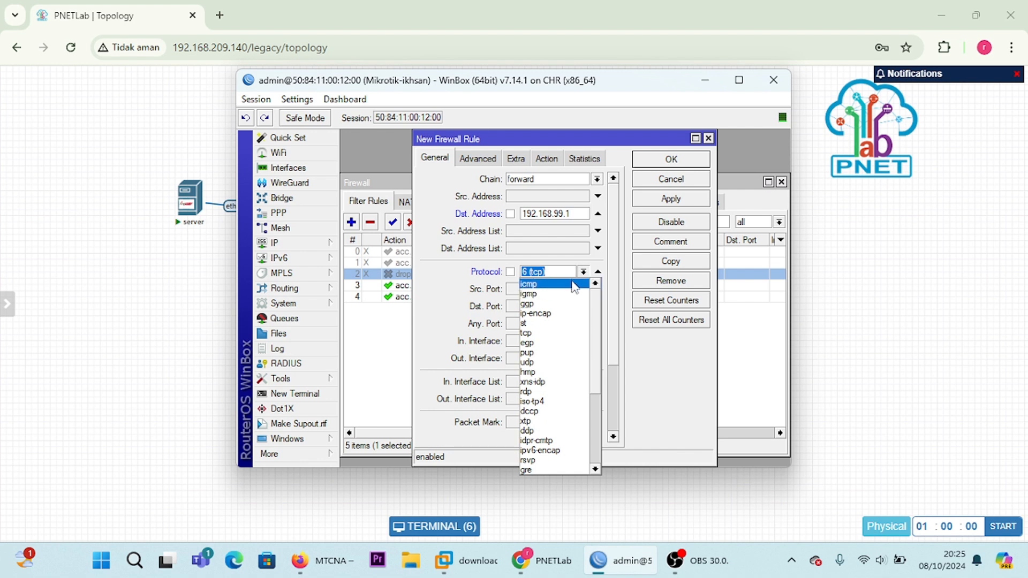
left_click(529, 284)
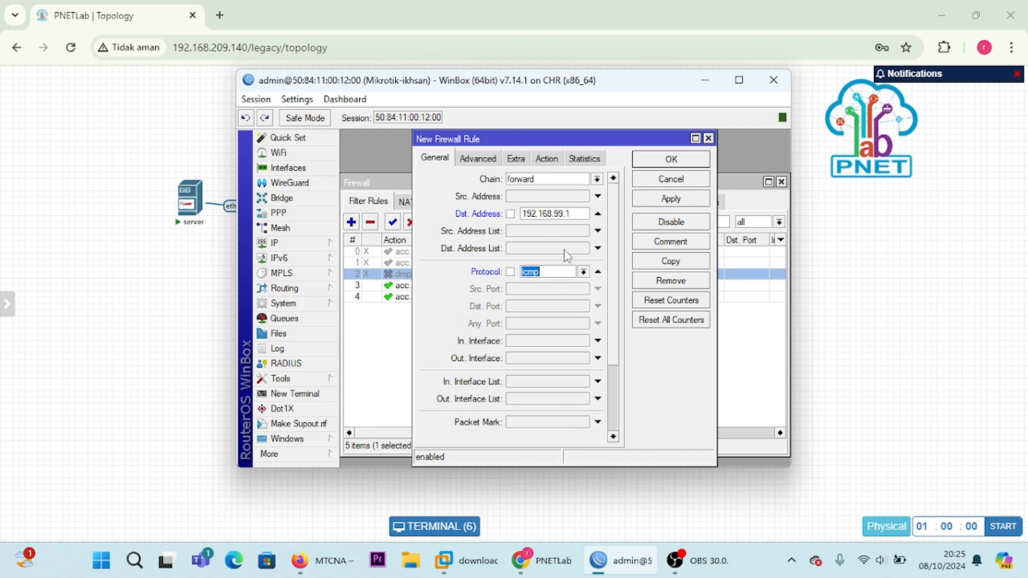
Step: Set the new forward rule's action to drop and save the rule
left_click(547, 159)
left_click(613, 179)
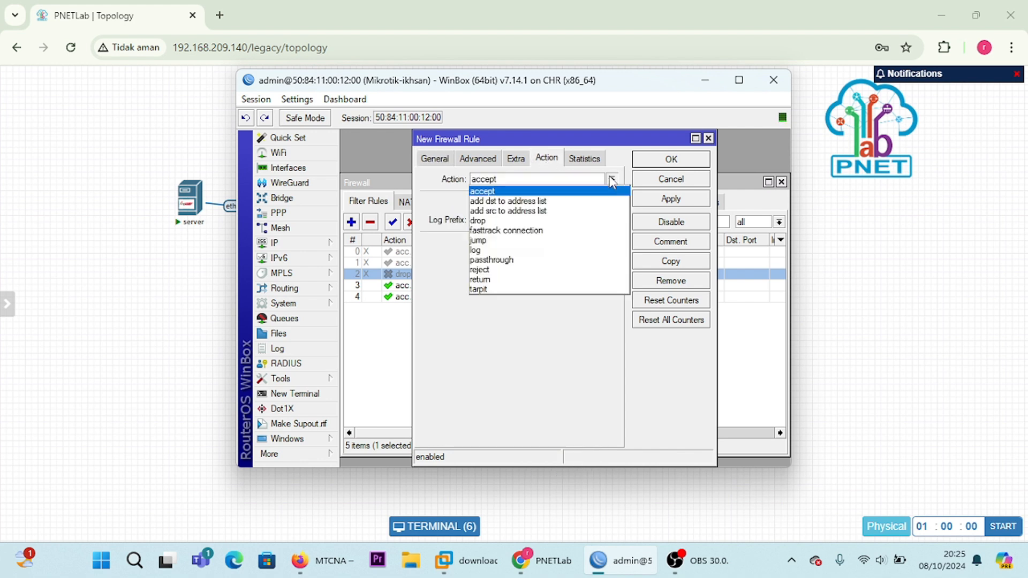
left_click(571, 223)
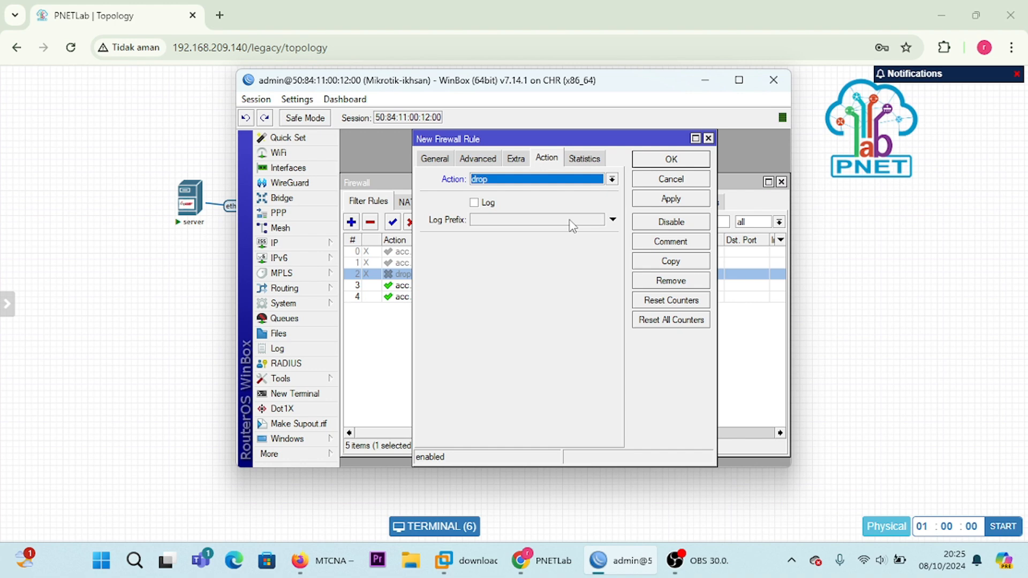
left_click(651, 199)
left_click(669, 160)
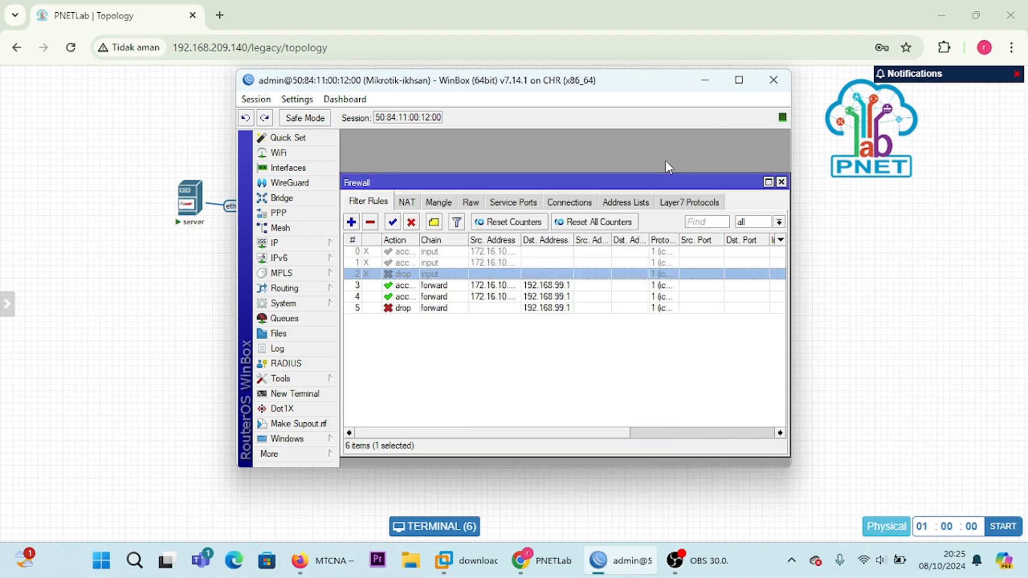
Step: Switch to PNETLab and reopen the terminal at VPC3's console
left_click(706, 80)
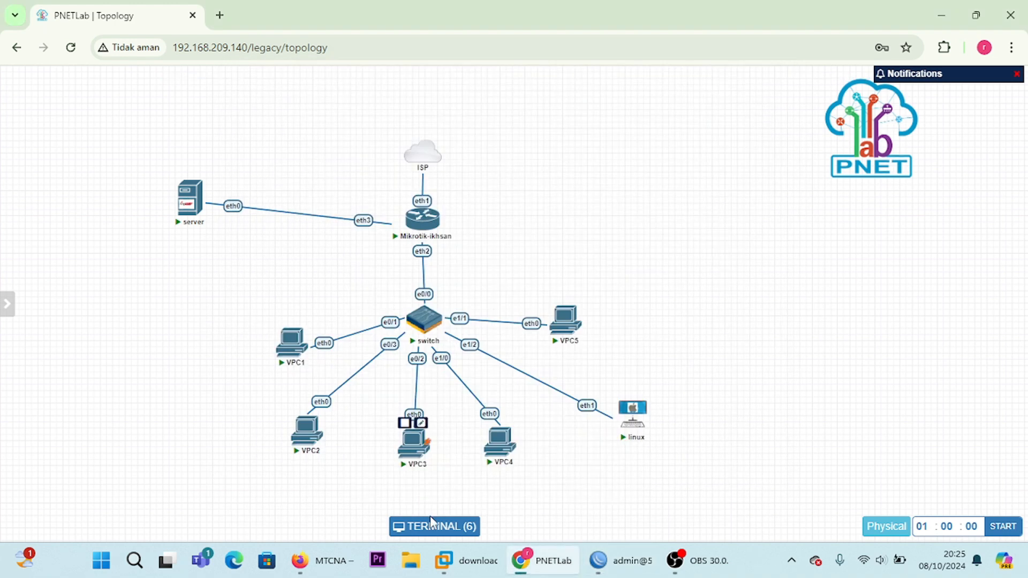
left_click(314, 436)
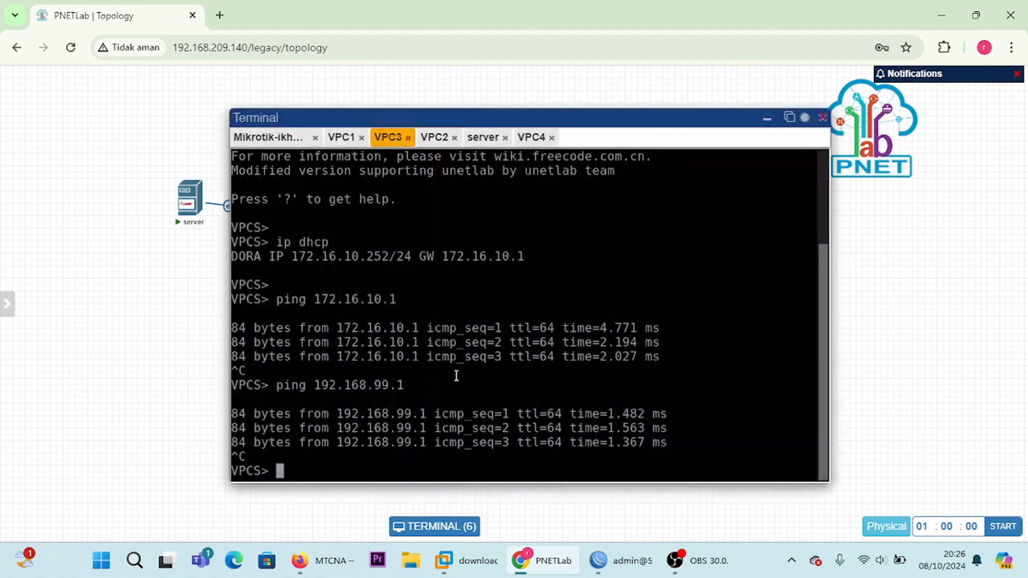
key("Return")
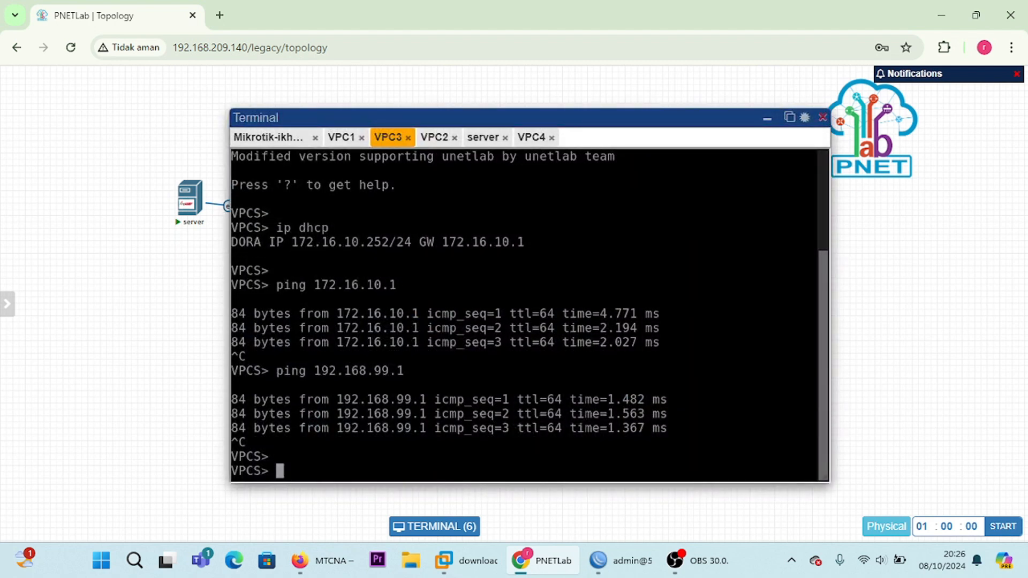
type("pi")
key("BackSpace")
key("BackSpace")
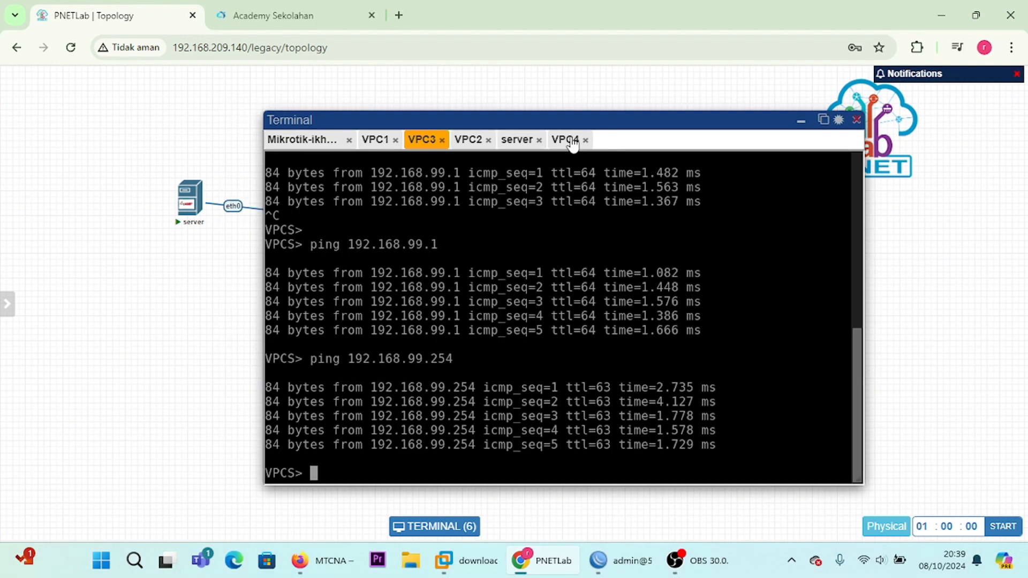
Step: Ping the server address 192.168.99.254 from VPC4's console and stop the ping
left_click(571, 141)
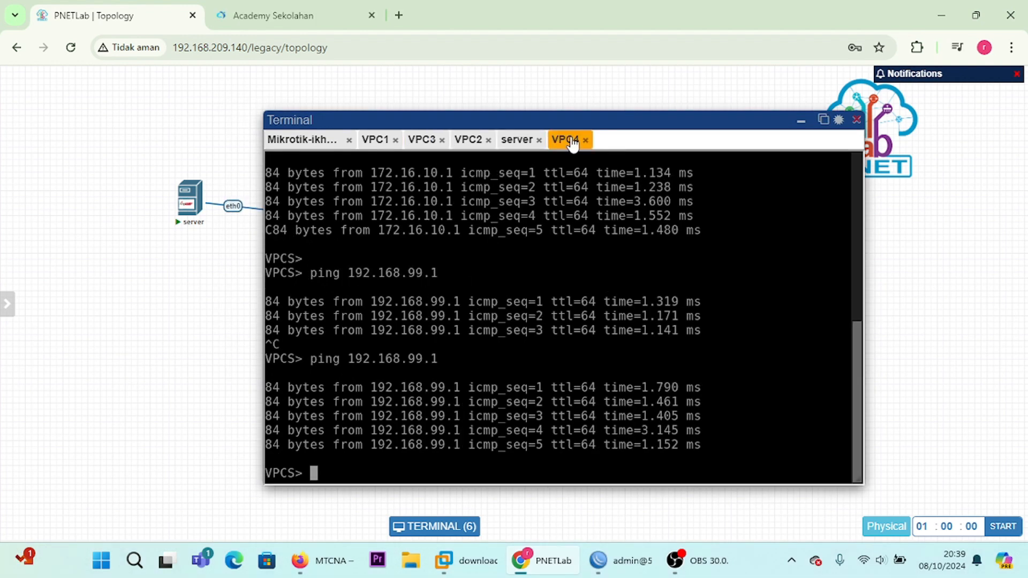
key("Up")
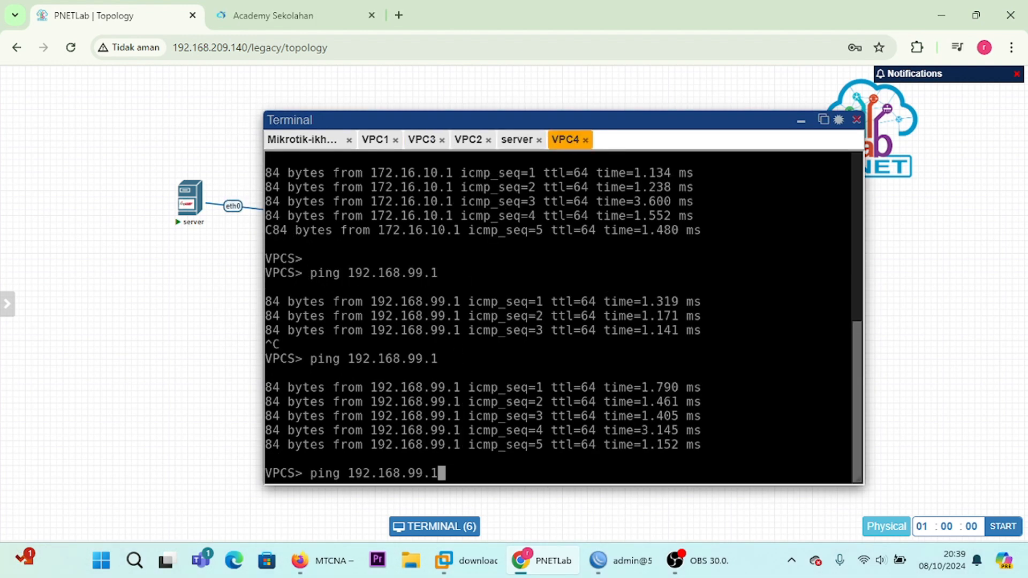
key("BackSpace")
type("254")
key("Return")
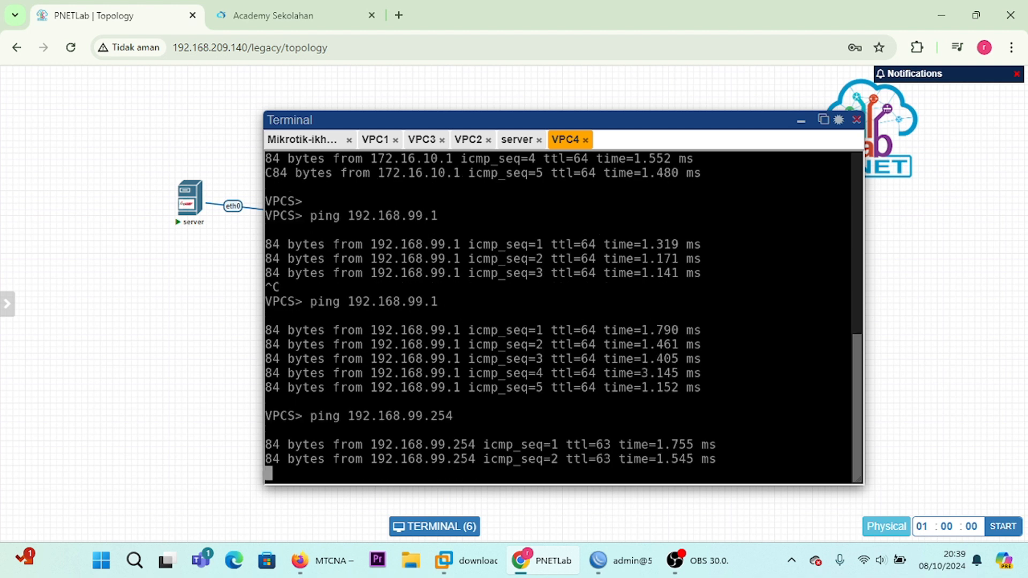
key("ctrl+c")
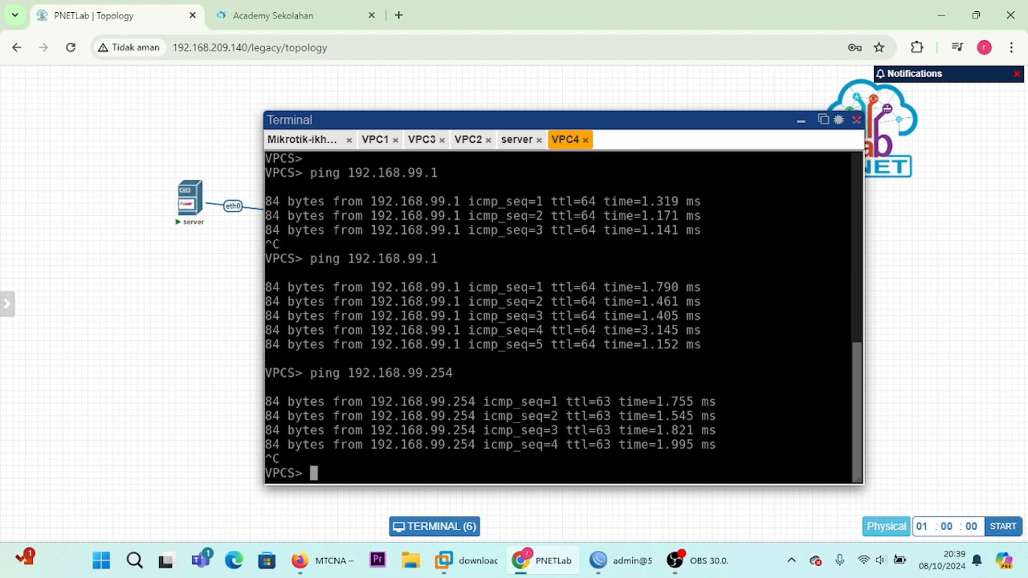
Step: Ping the server address 192.168.99.254 from VPC1's console
left_click(375, 140)
key("Up")
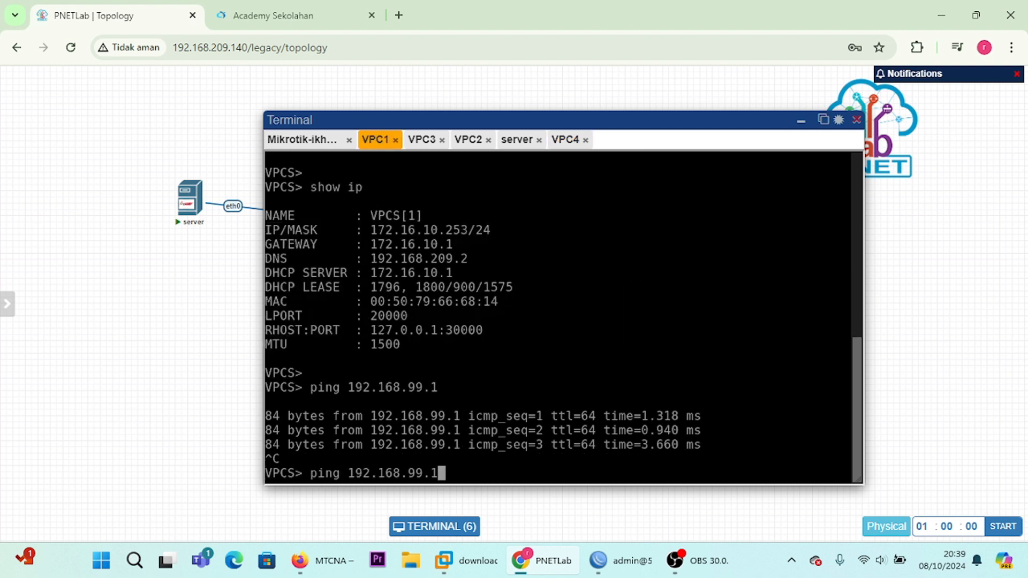
key("BackSpace")
type("254")
key("Return")
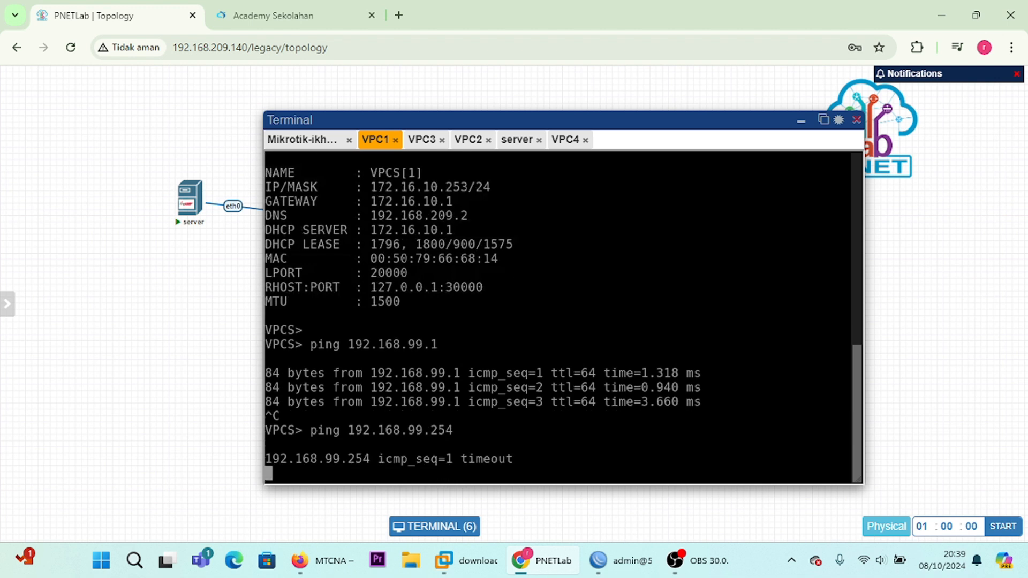
Step: Stop VPC1's ping, and ping the server address 192.168.99.254 from VPC2's console, stopping it after a few attempts
key("ctrl+c")
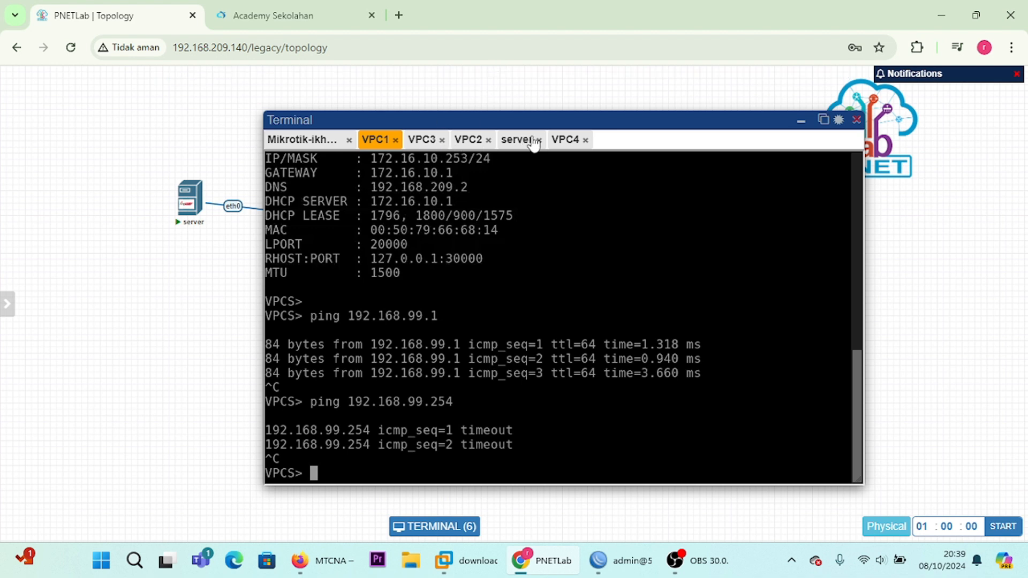
left_click(565, 140)
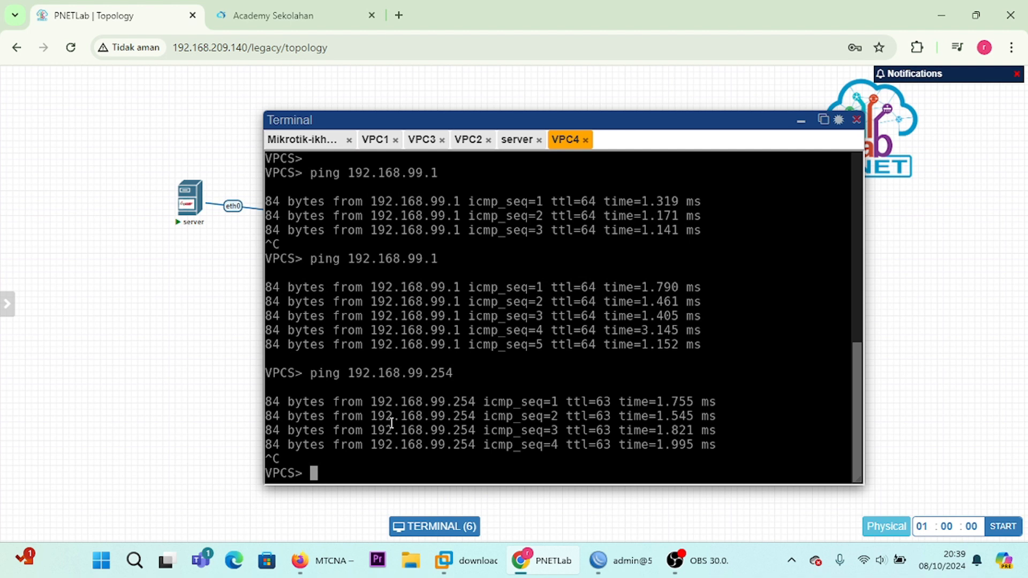
left_click(470, 140)
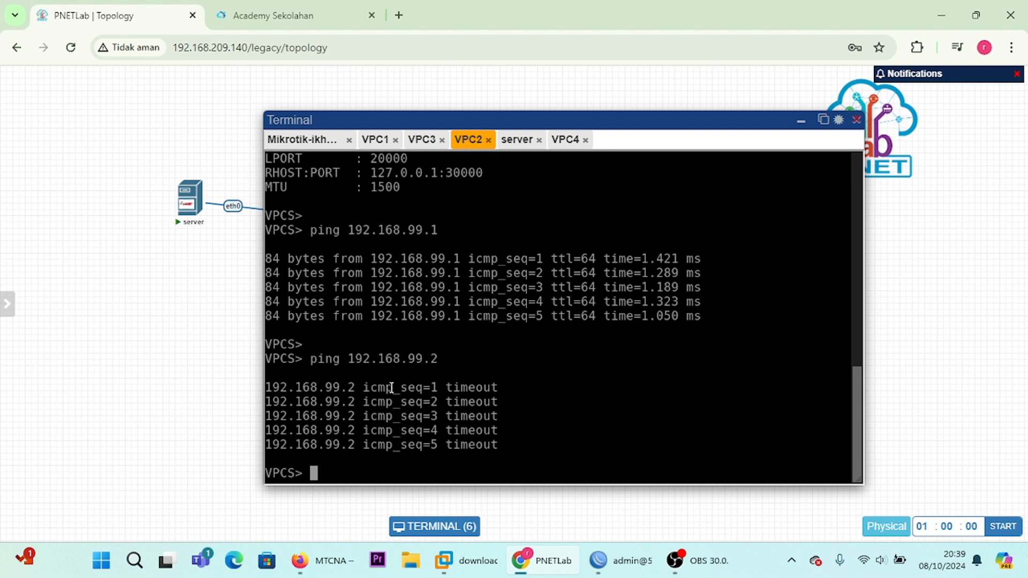
key("Up")
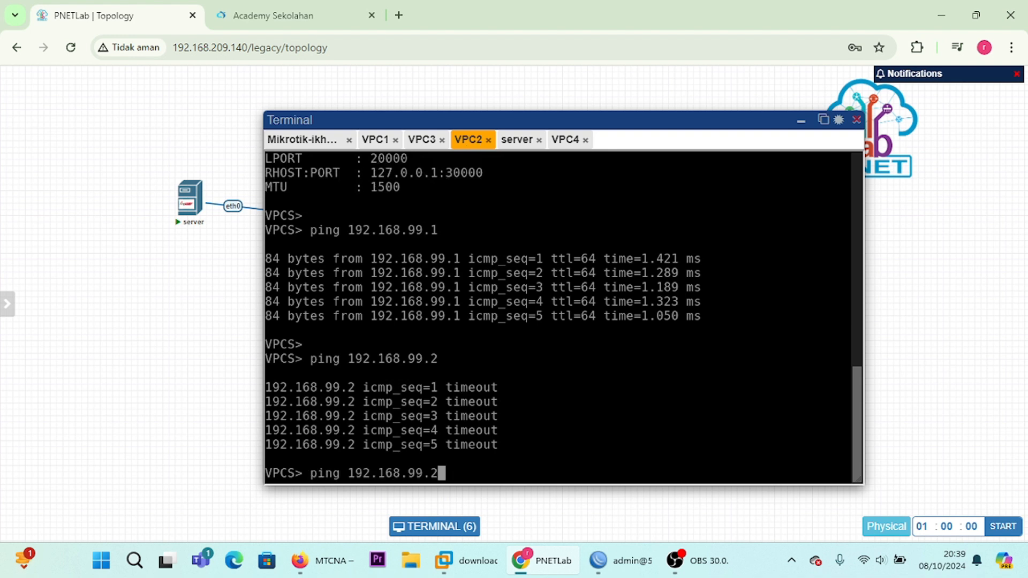
type("54")
key("Return")
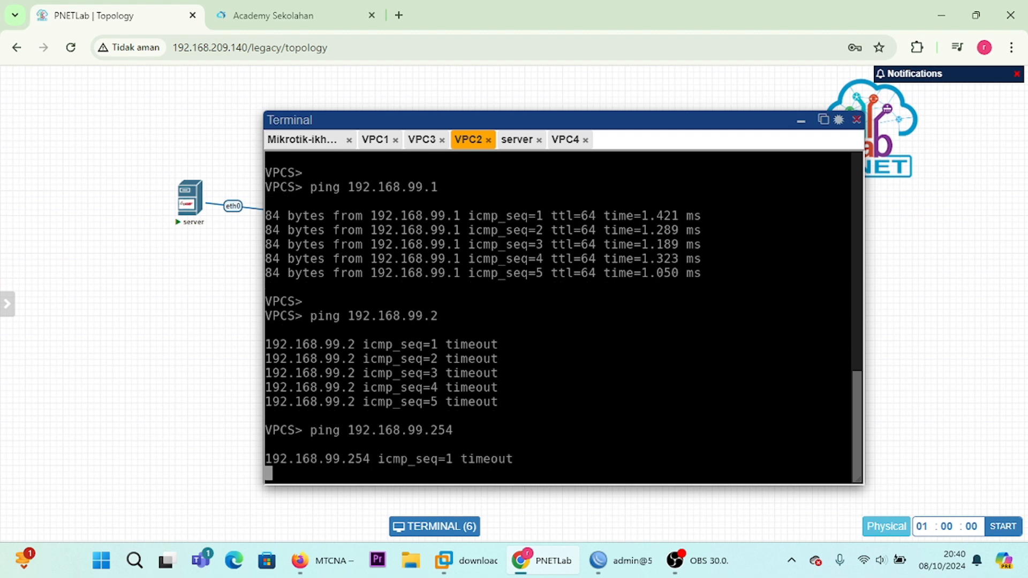
key("ctrl+c")
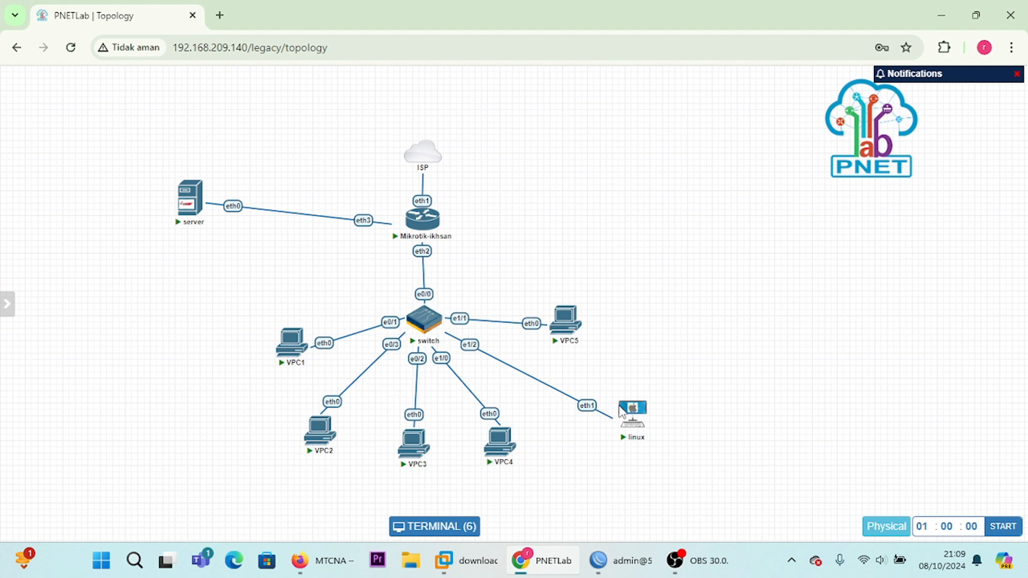
Step: Switch to WinBox, disable the three enabled forward filter rules, and start a new firewall filter rule in the forward chain
left_click(625, 572)
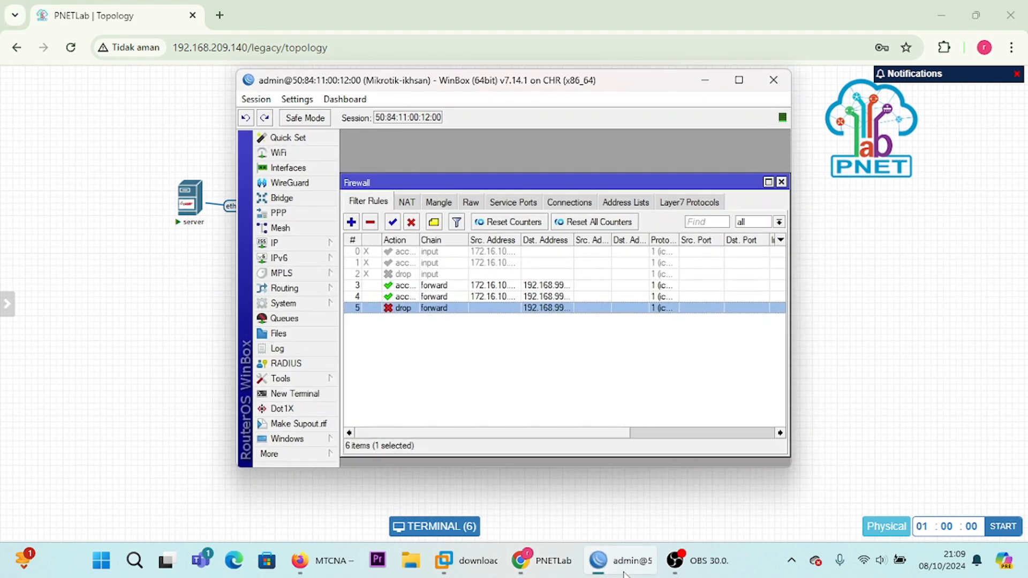
left_click(399, 296, "ctrl")
left_click(399, 285, "ctrl")
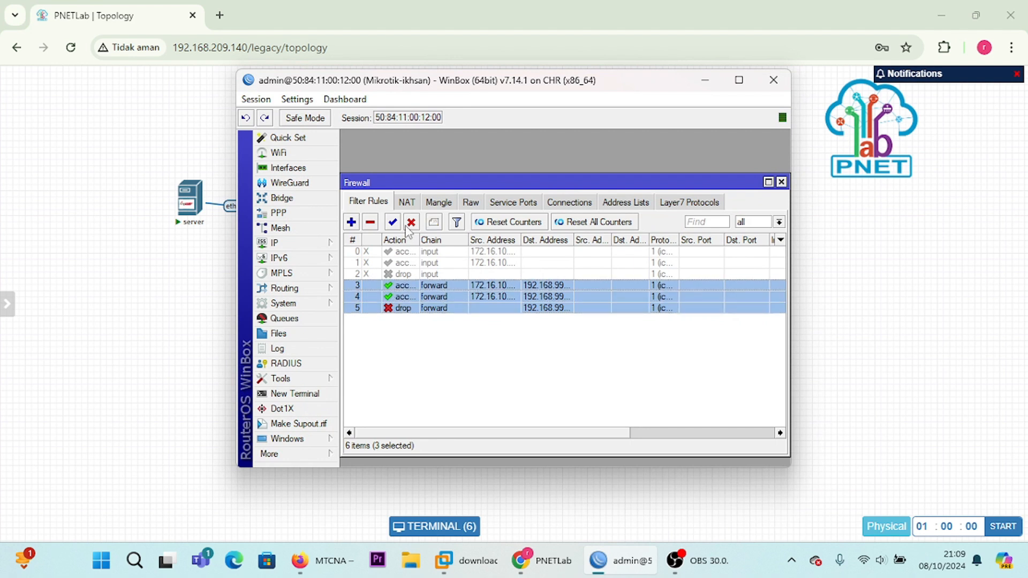
left_click(409, 224)
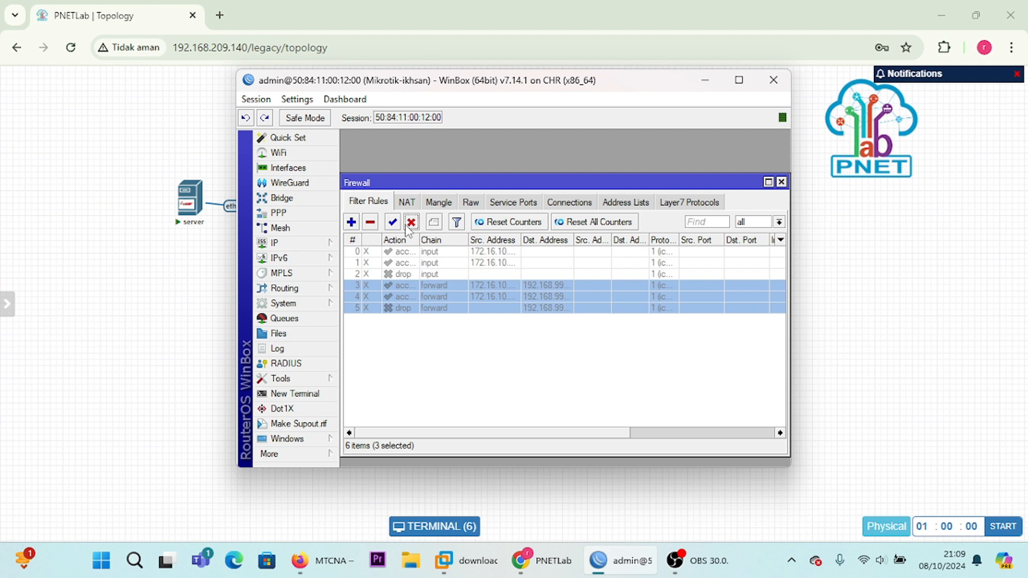
left_click(352, 223)
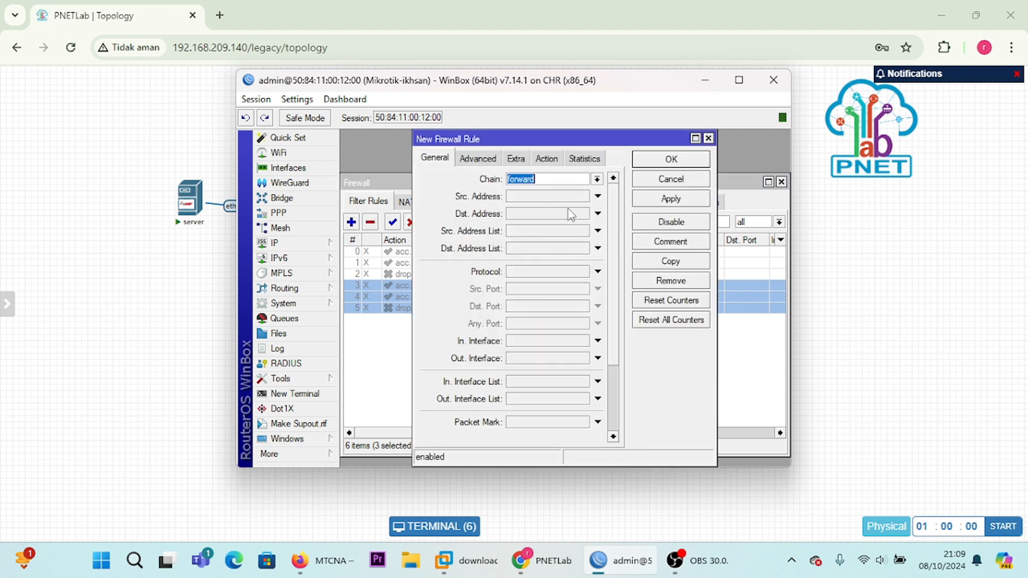
left_click(564, 194)
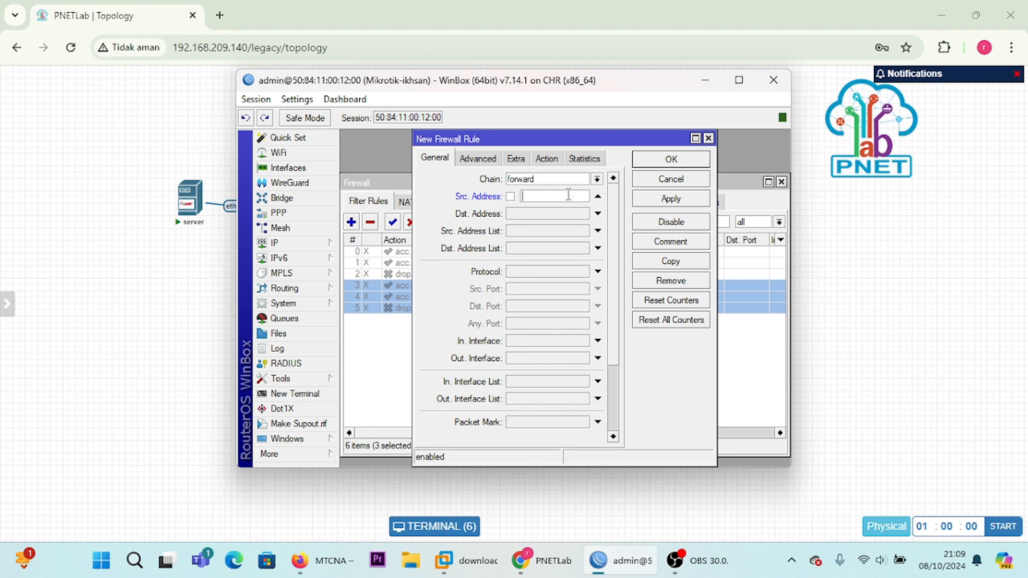
Step: Switch to PNETLab and show the IP settings in VPC2's console with show ip
left_click(699, 88)
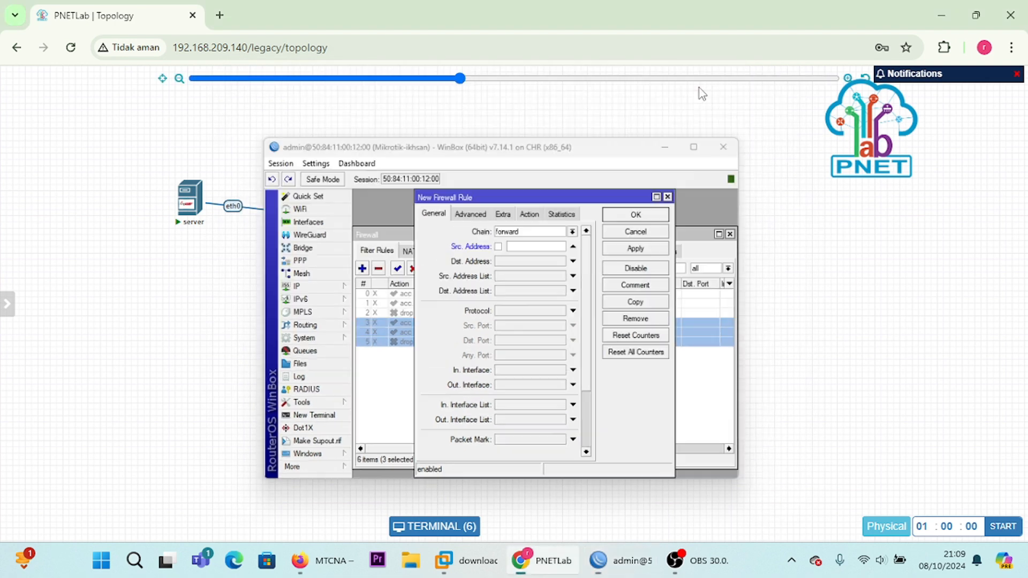
left_click(414, 429)
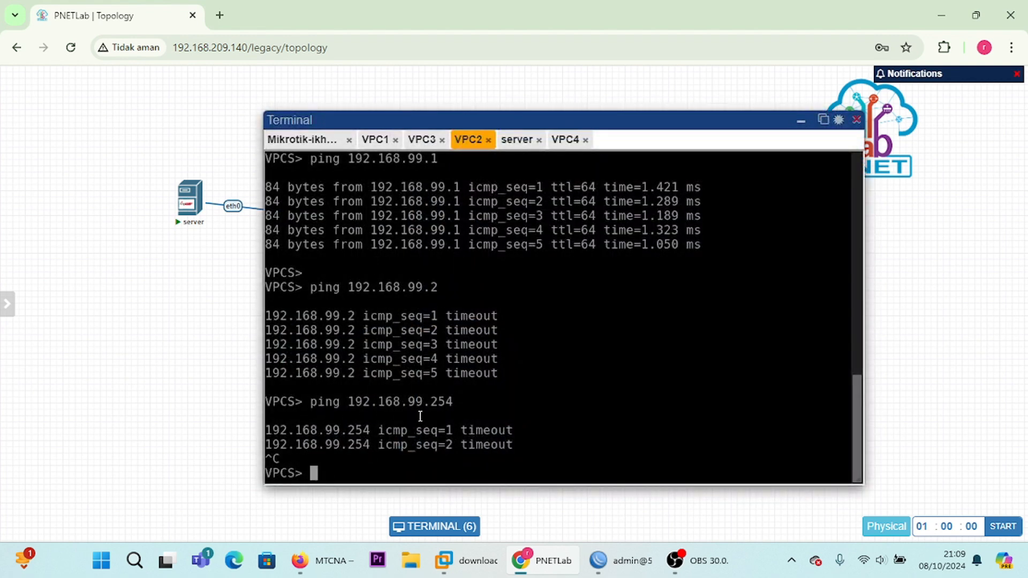
key("Up")
key("Up")
key("Up")
key("Up")
key("Return")
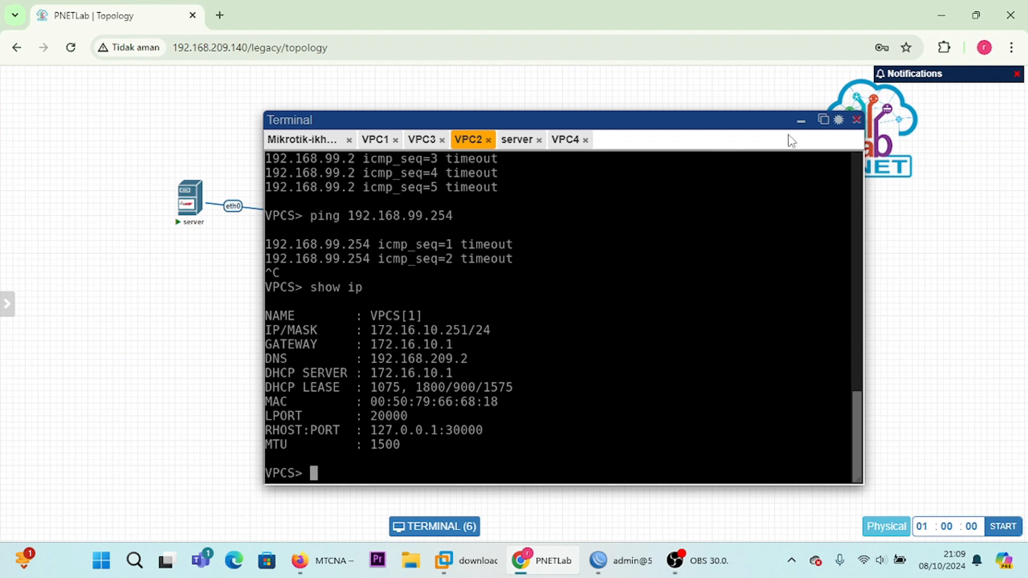
left_click(801, 124)
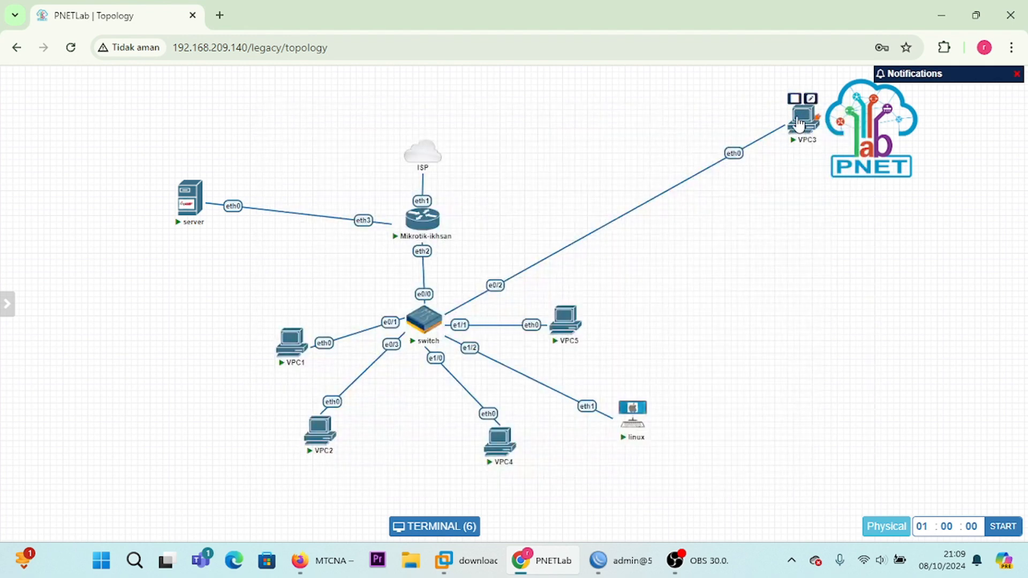
mouse_move(411, 430)
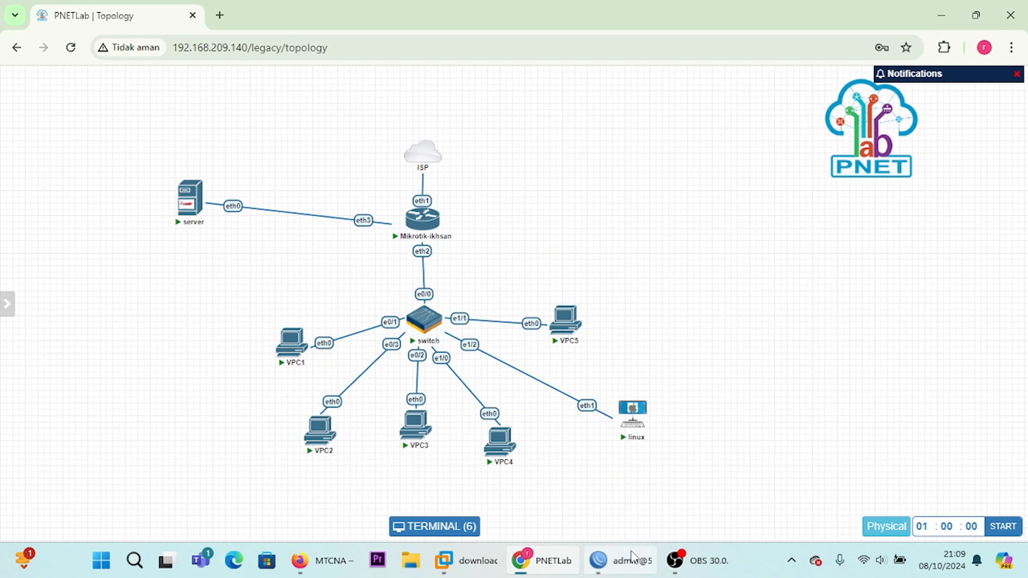
Step: Switch back to WinBox and set the new rule's source address to 172.16.10.251 and its protocol to icmp
left_click(598, 560)
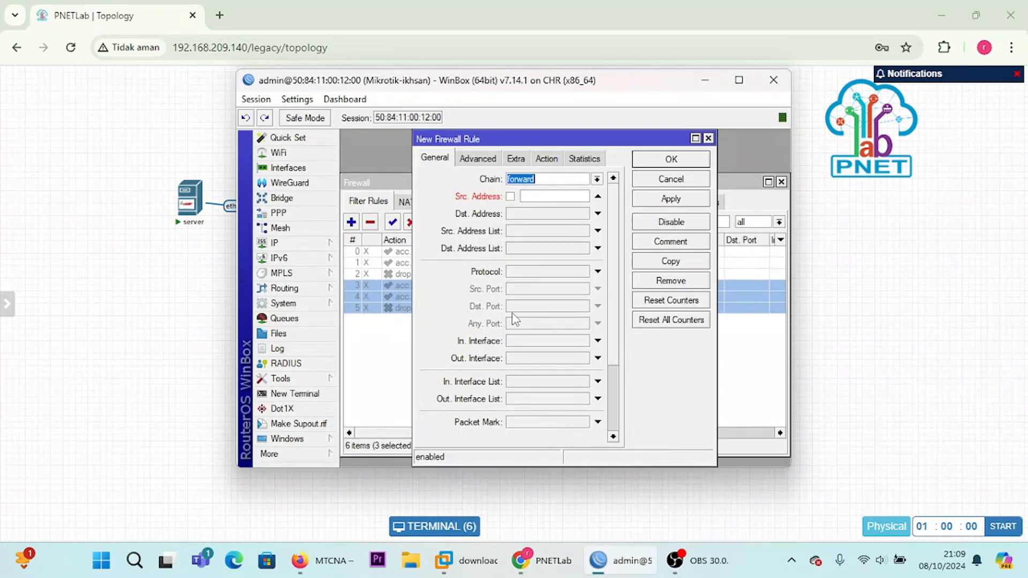
left_click(547, 197)
type("172.16")
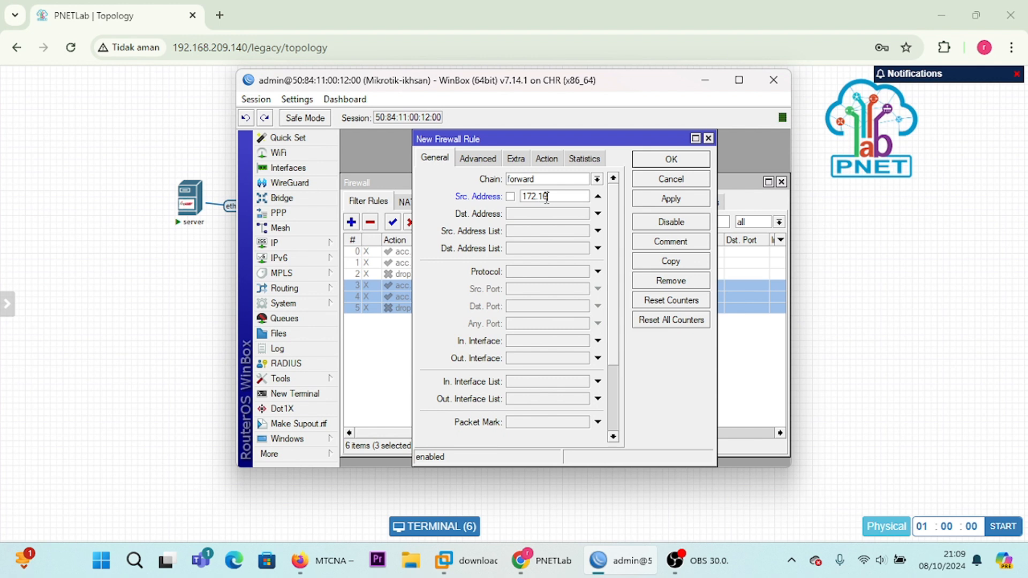
type(".10.251")
left_click(598, 272)
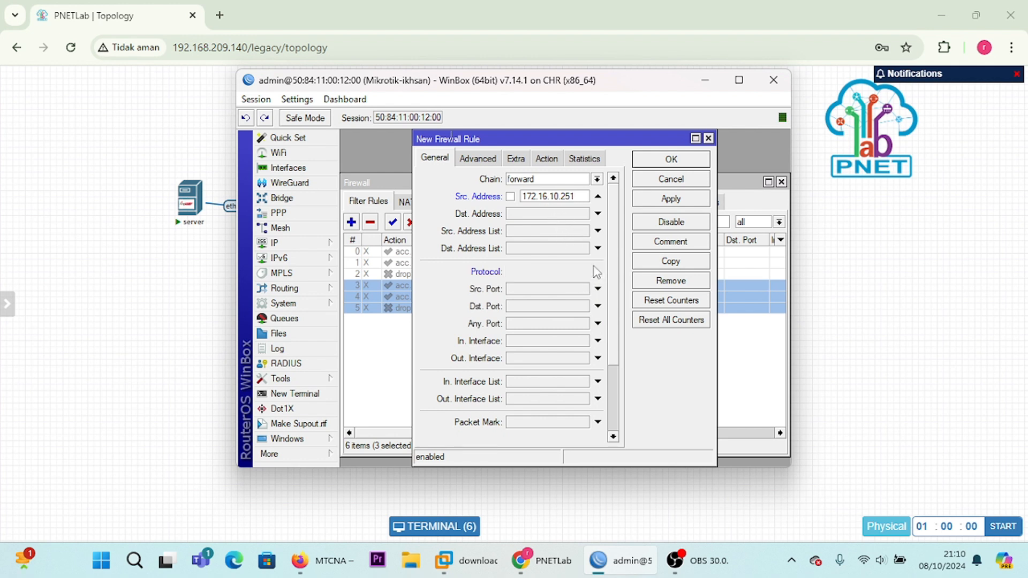
left_click(583, 272)
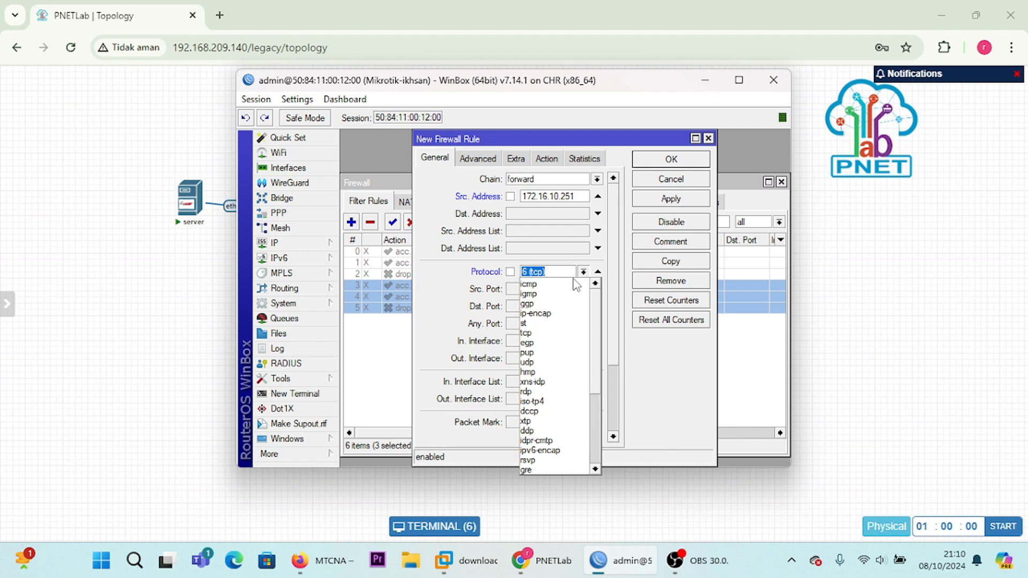
left_click(570, 275)
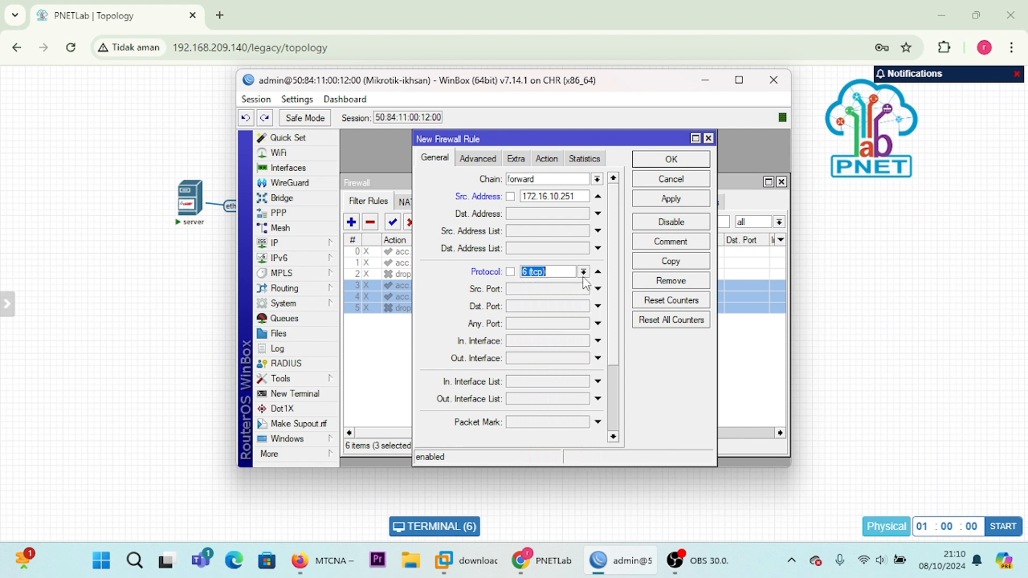
left_click(583, 273)
left_click(571, 284)
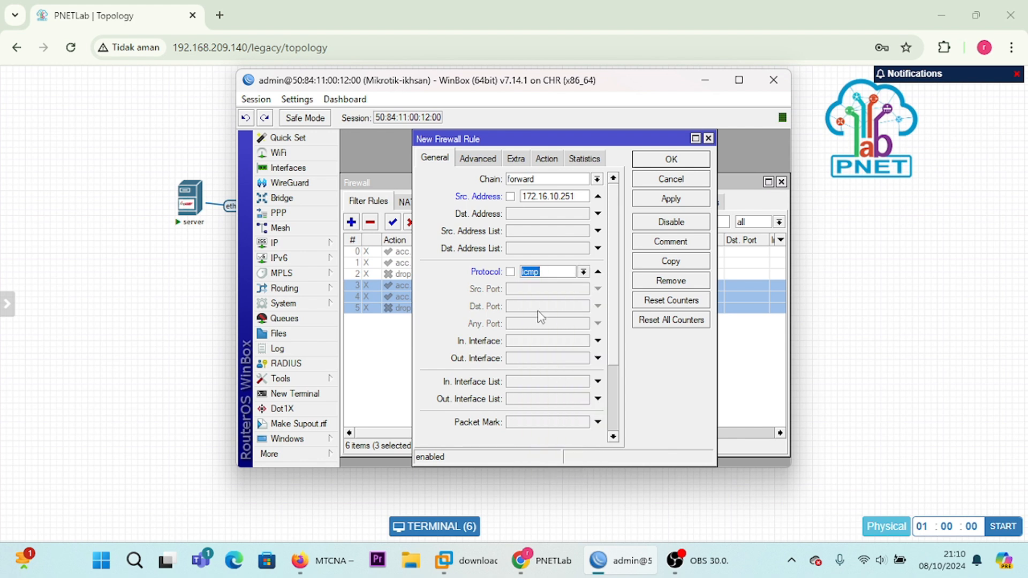
Step: Set the new forward rule's outgoing interface to ether1
left_click(598, 358)
left_click(572, 367)
left_click(584, 358)
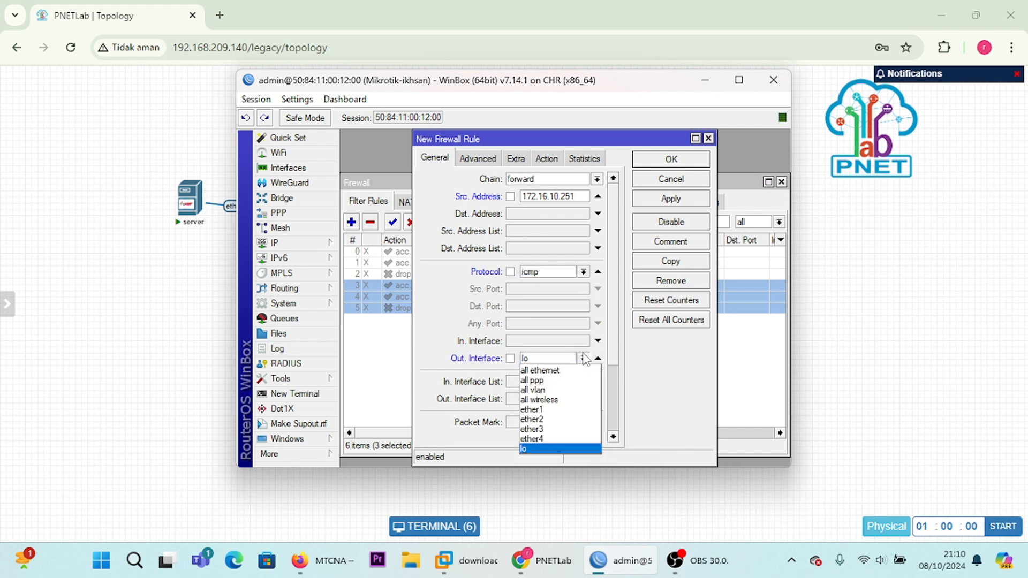
left_click(566, 410)
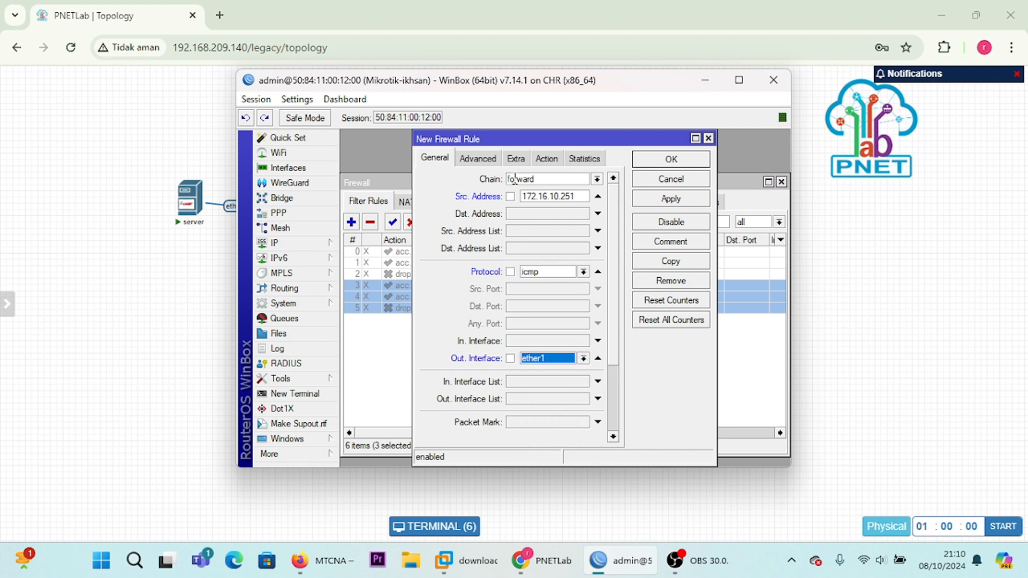
Step: Set the rule's action to drop and apply it, and open a copy of the rule
left_click(549, 158)
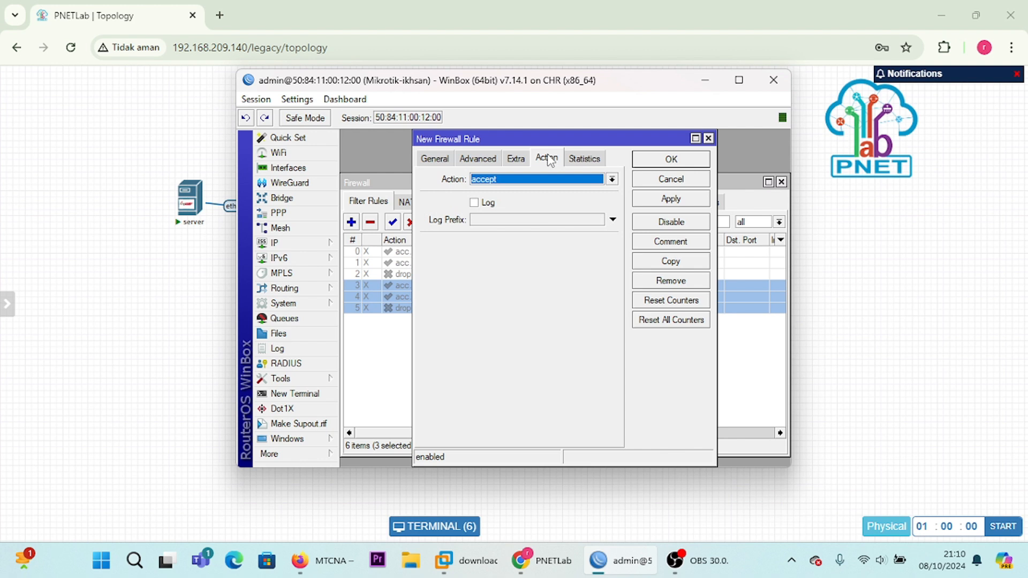
left_click(611, 178)
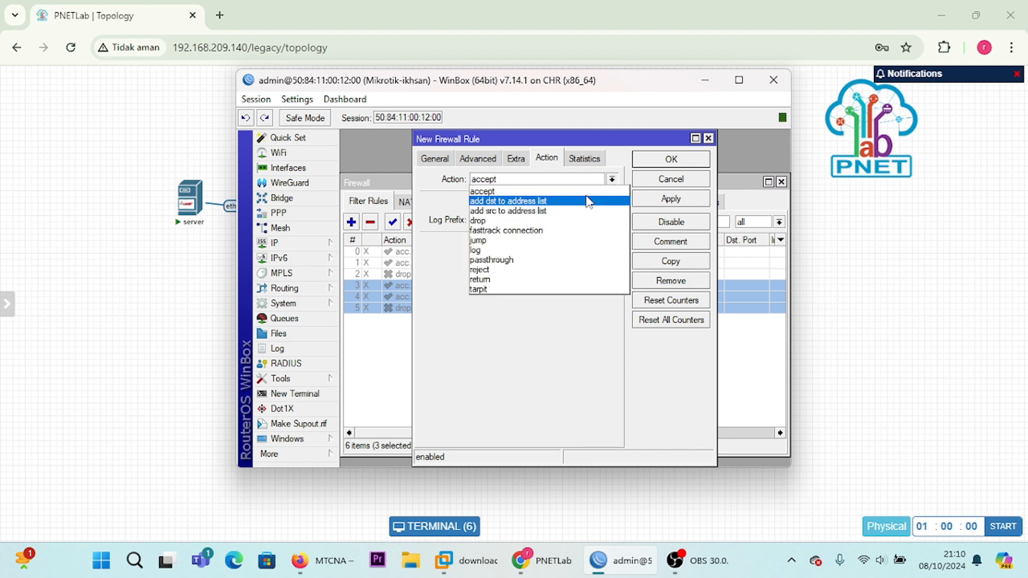
left_click(571, 221)
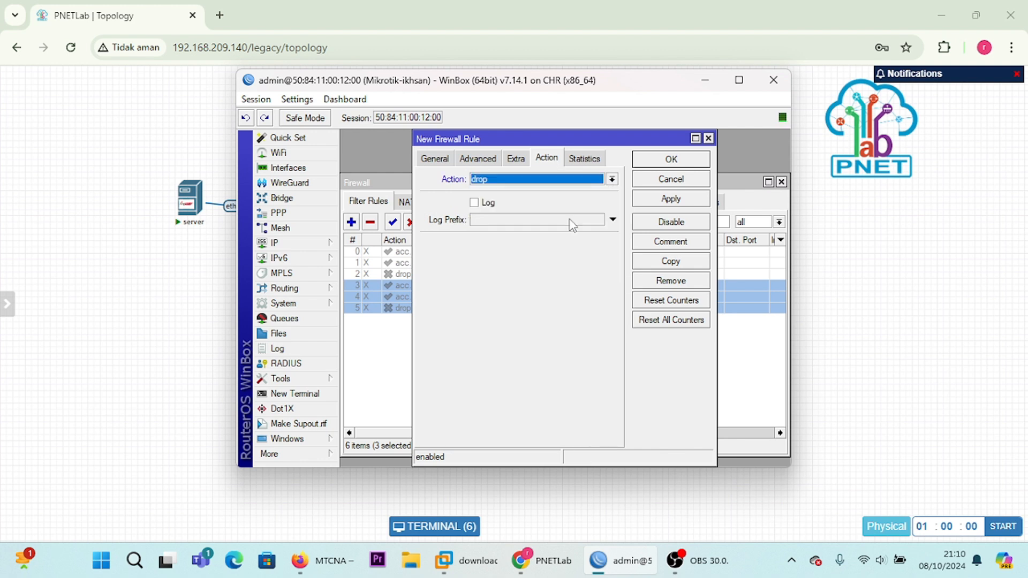
left_click(662, 201)
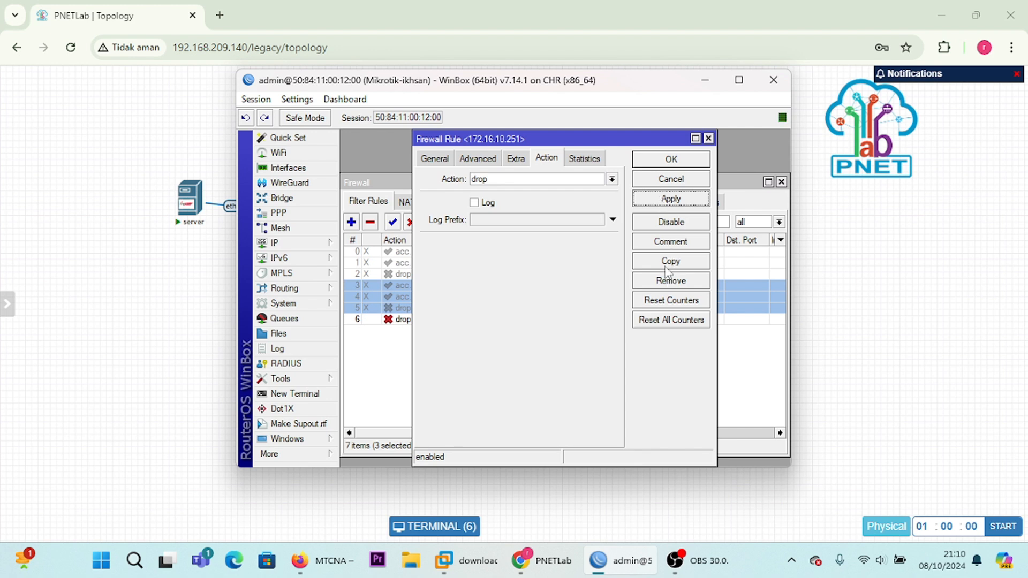
left_click(665, 265)
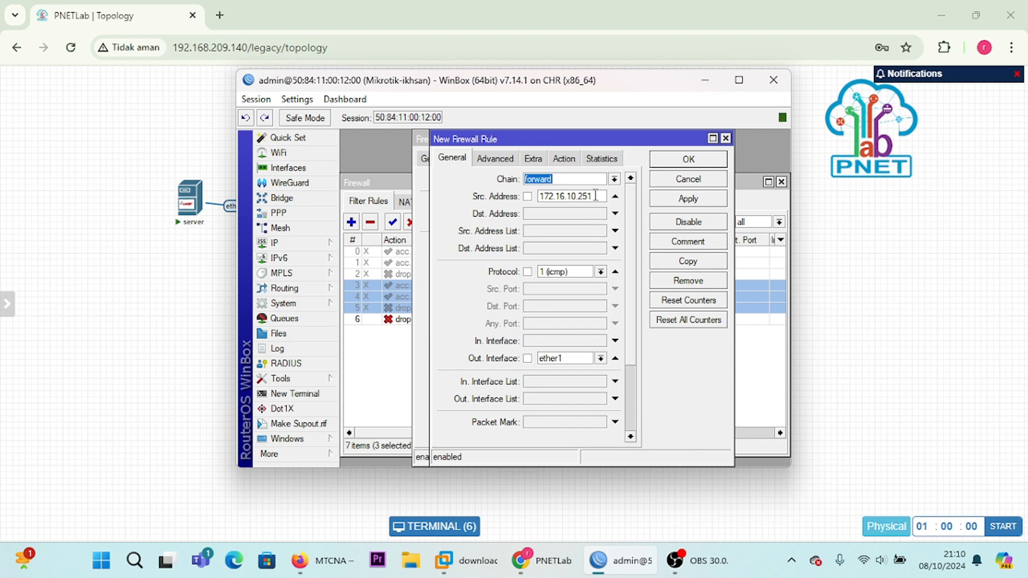
left_click(595, 195)
Step: Switch to PNETLab and check VPC4's IP settings in its console with show ip
left_click(705, 81)
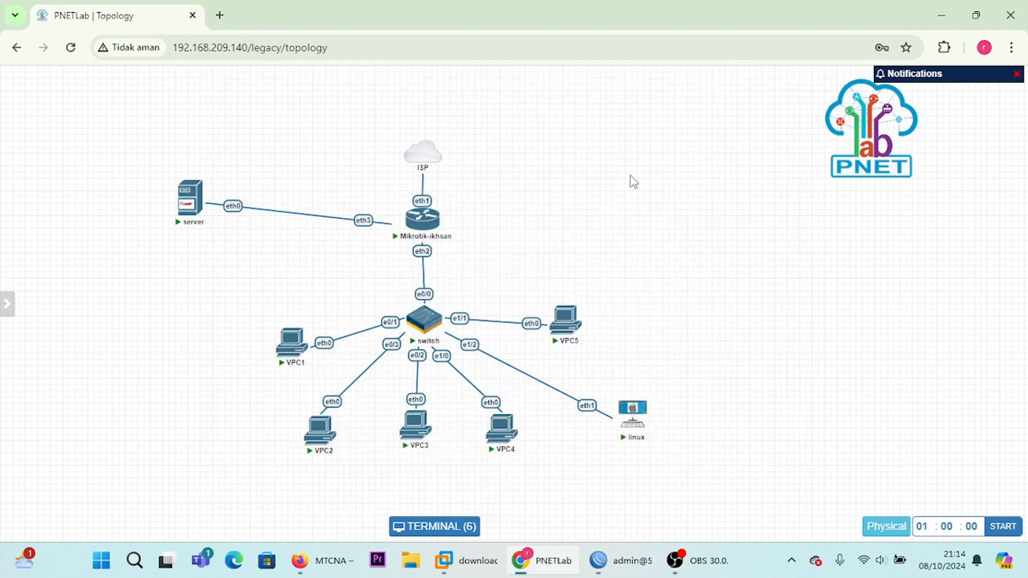
left_click(495, 424)
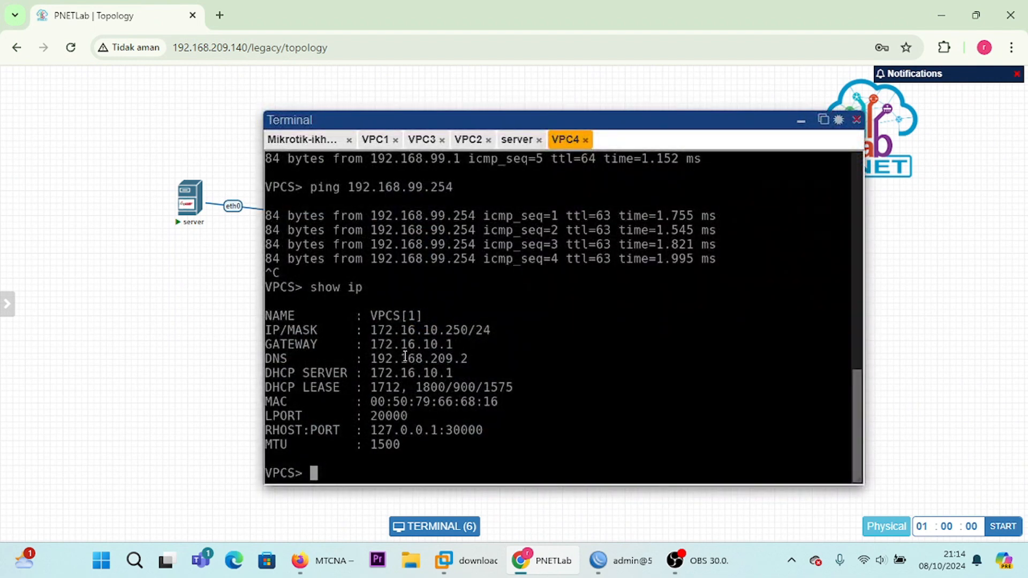
left_click(801, 121)
left_click_drag(802, 122, 498, 431)
Step: Switch to WinBox, set the copied rule's source address to 172.16.10.250, and save both drop rules
left_click(616, 561)
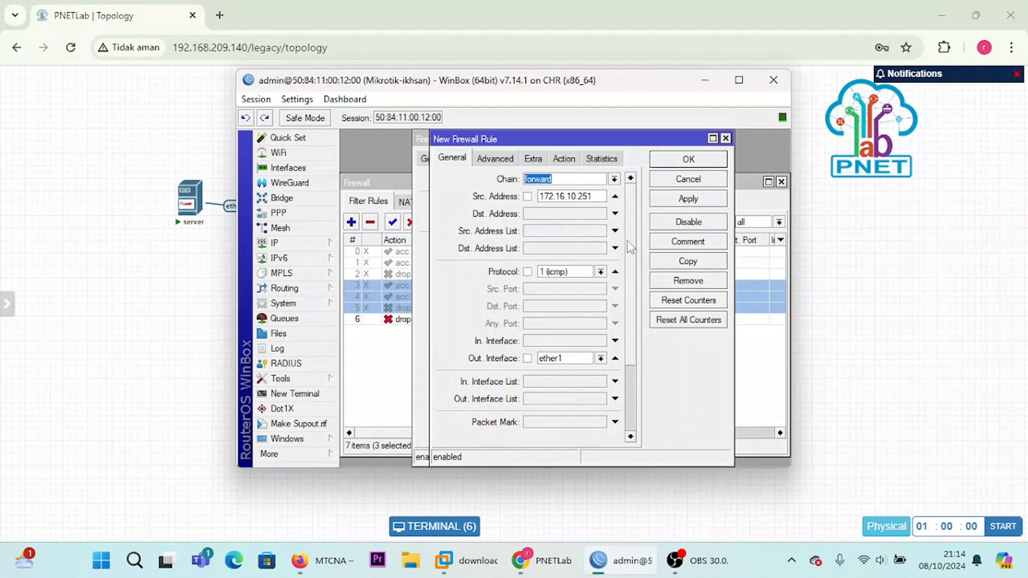
left_click(597, 198)
left_click(664, 202)
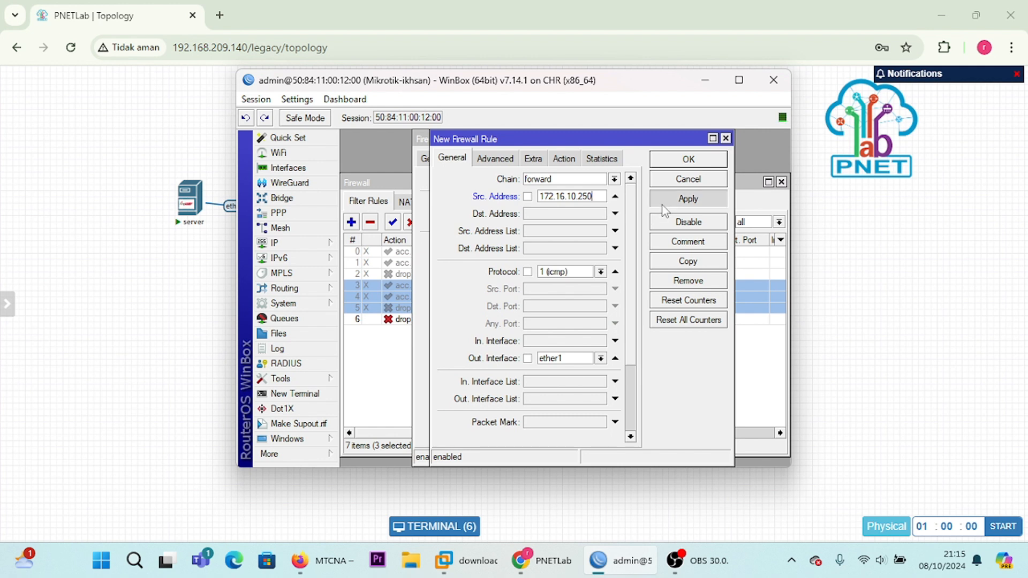
left_click(679, 159)
left_click(679, 159)
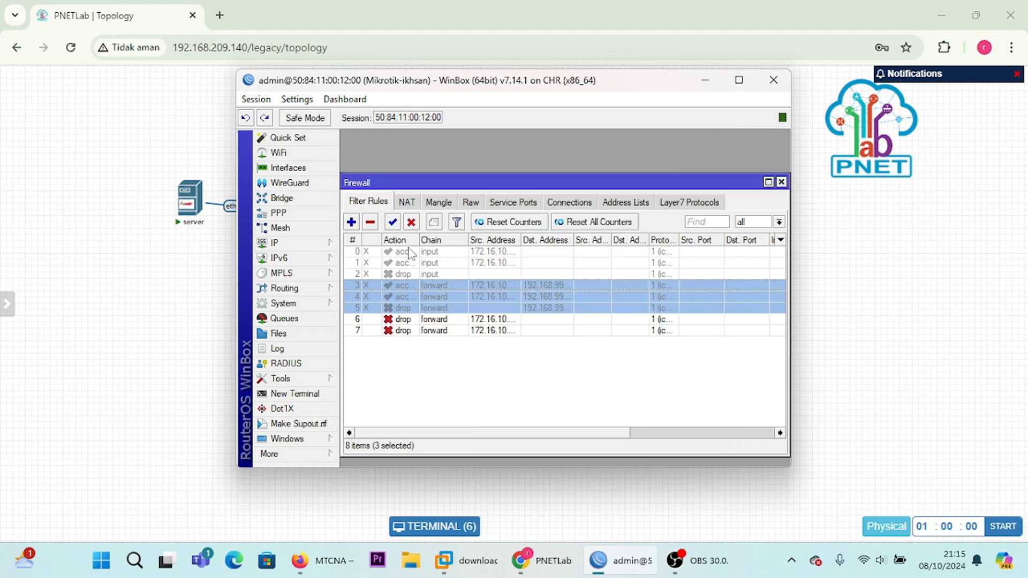
Step: Add a new forward-chain filter rule and set its protocol to icmp
left_click(352, 223)
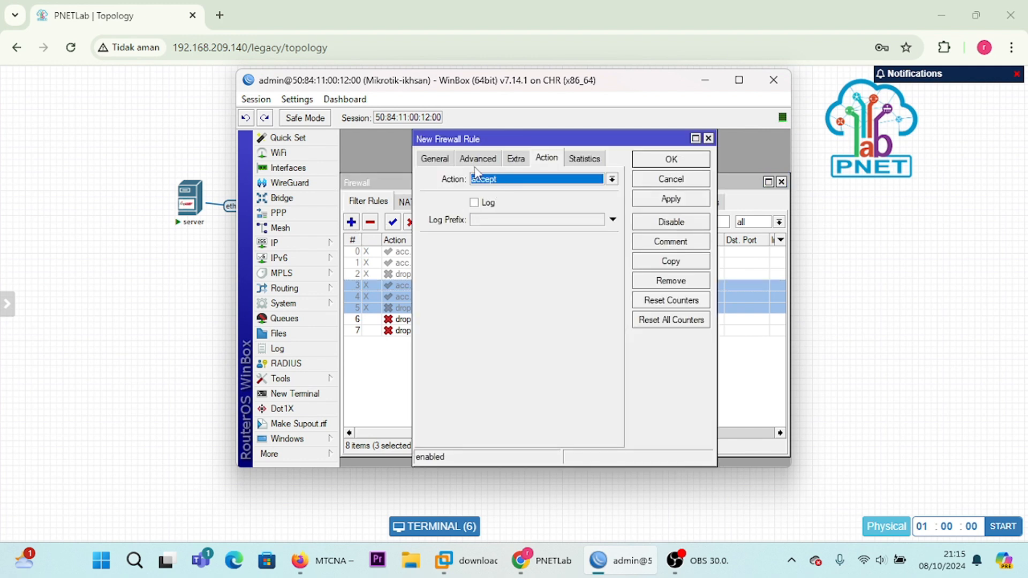
left_click(434, 158)
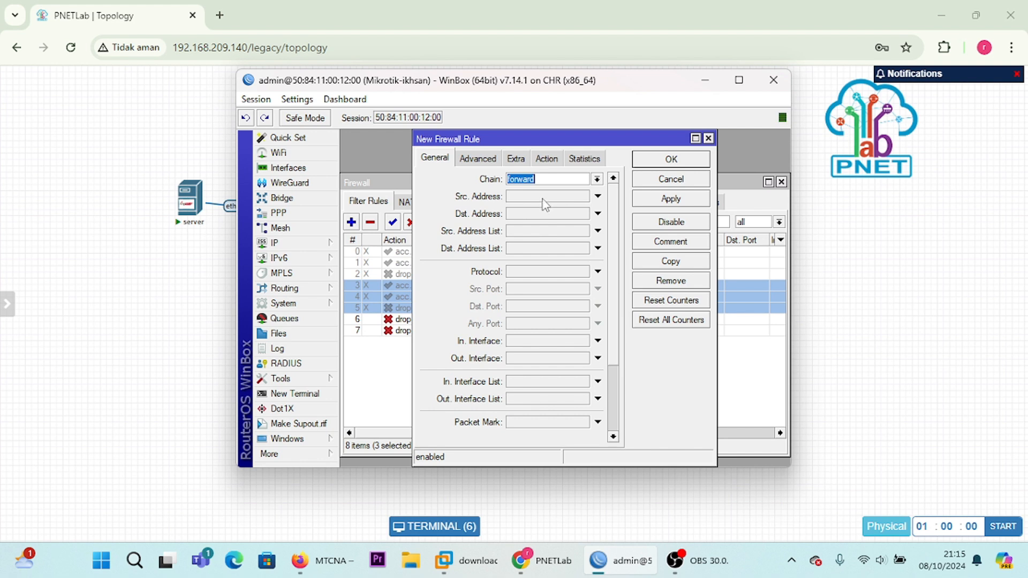
left_click(598, 271)
left_click(583, 271)
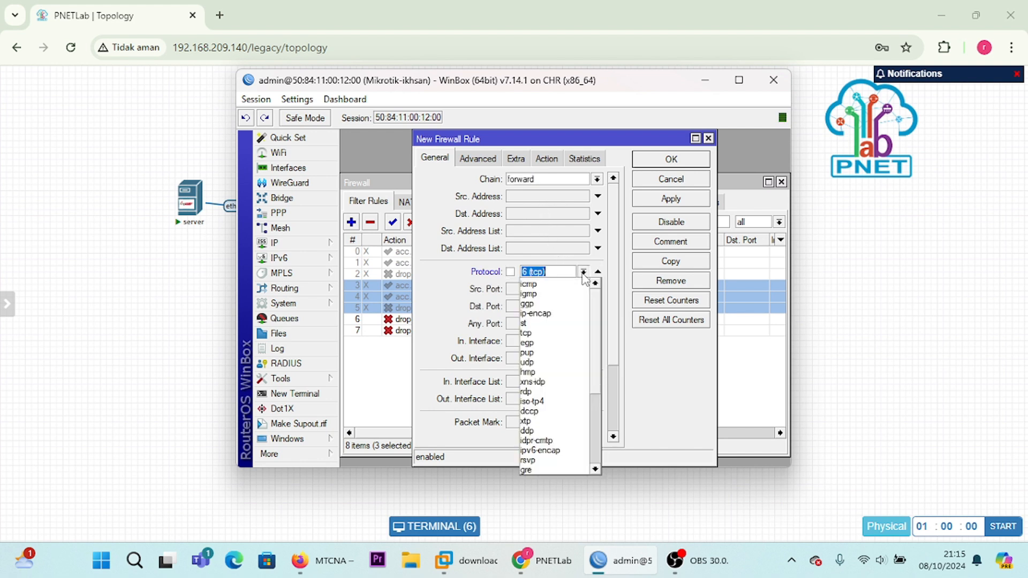
left_click(568, 288)
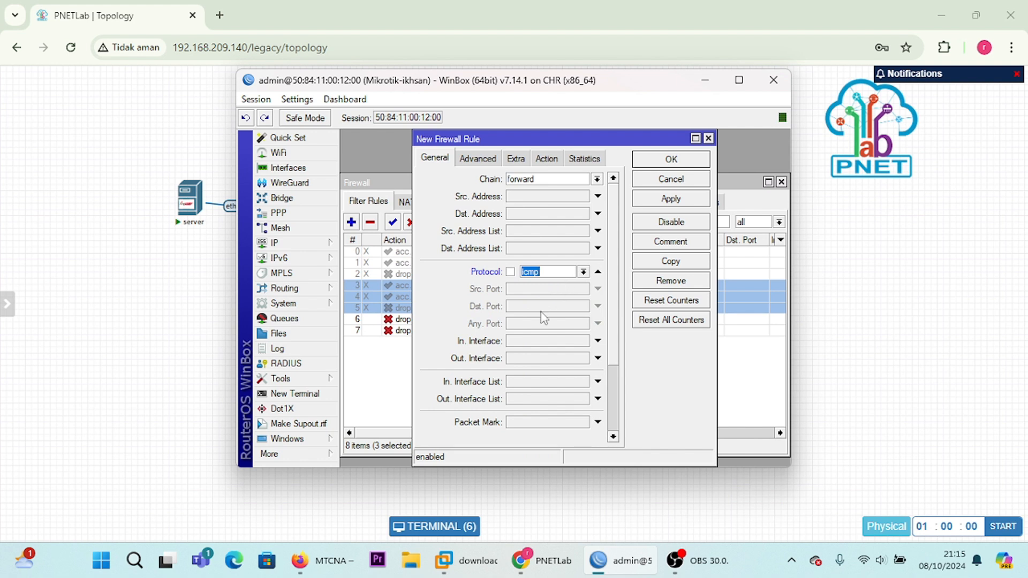
Step: Set the new rule's outgoing interface to ether1, keep the action accept, and save the rule
left_click(596, 358)
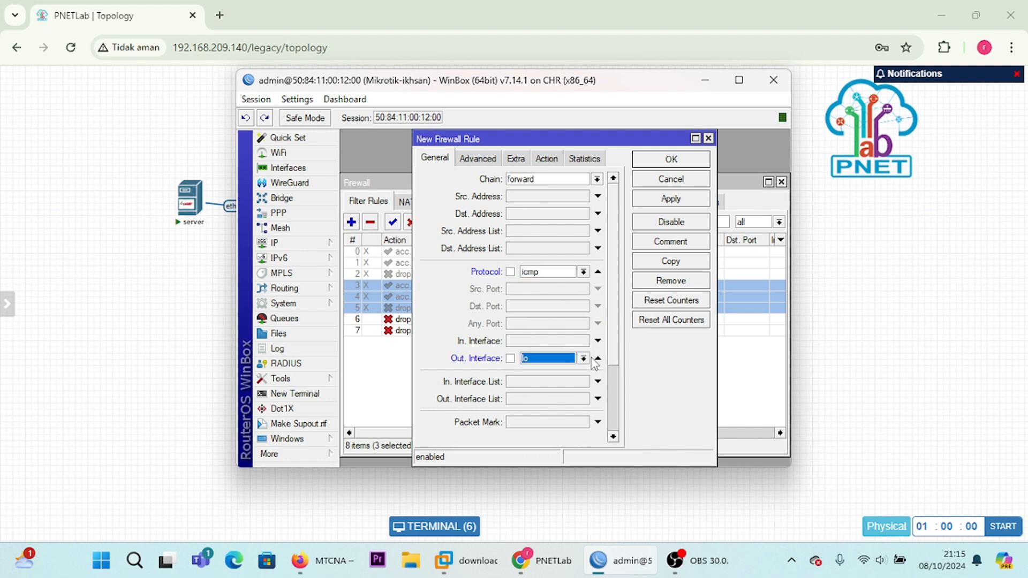
left_click(584, 358)
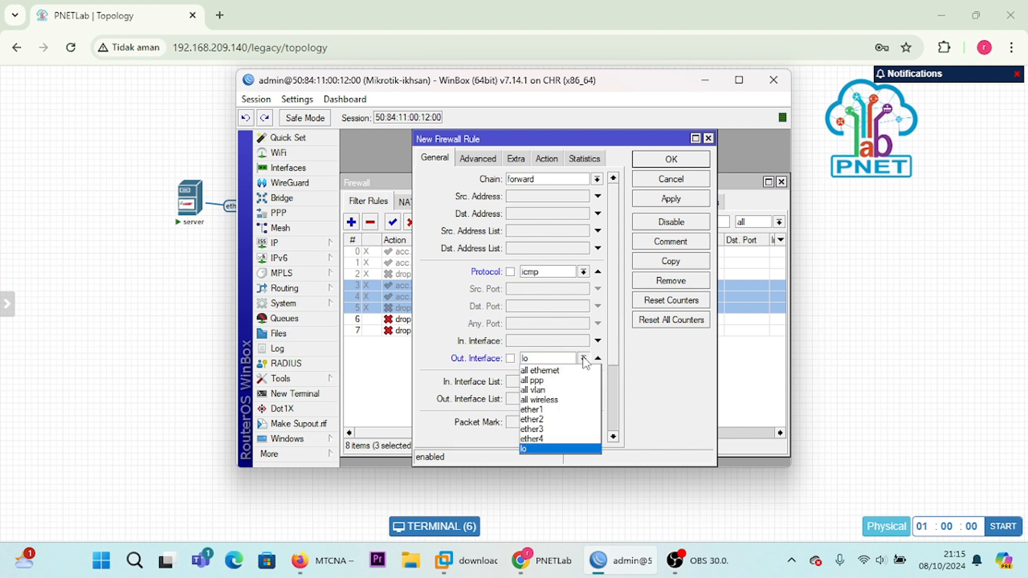
left_click(546, 410)
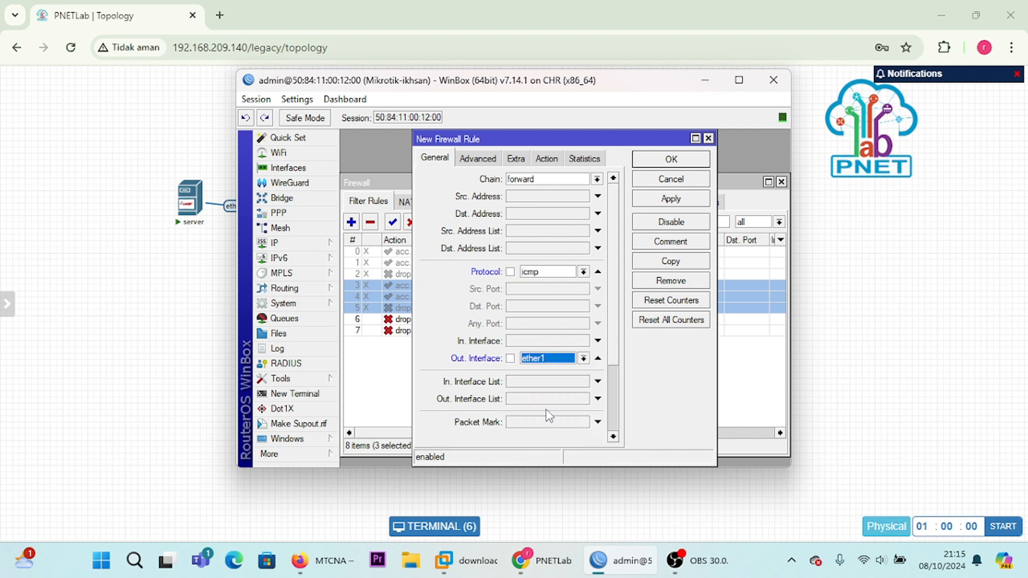
left_click(555, 163)
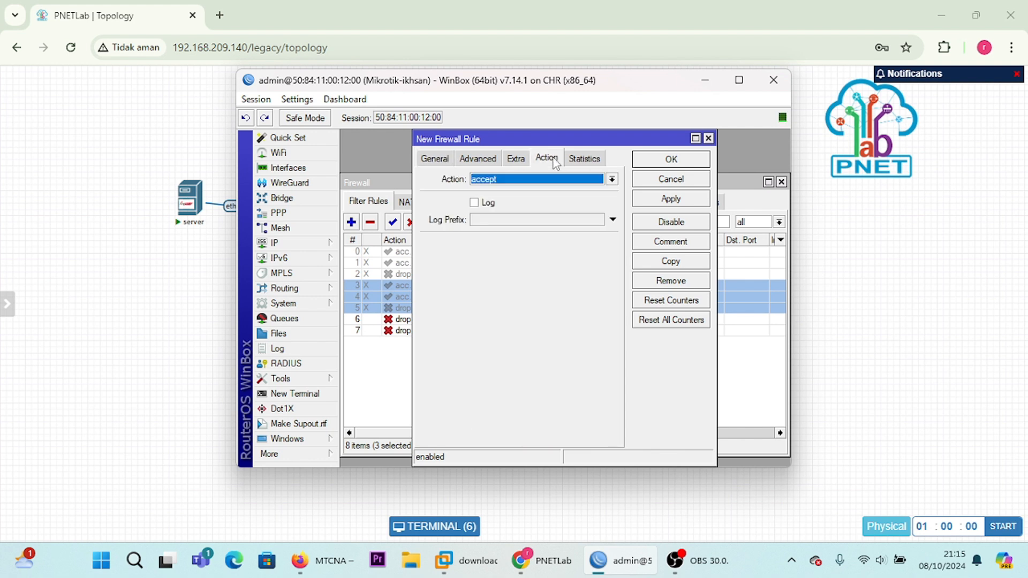
left_click(654, 200)
left_click(665, 159)
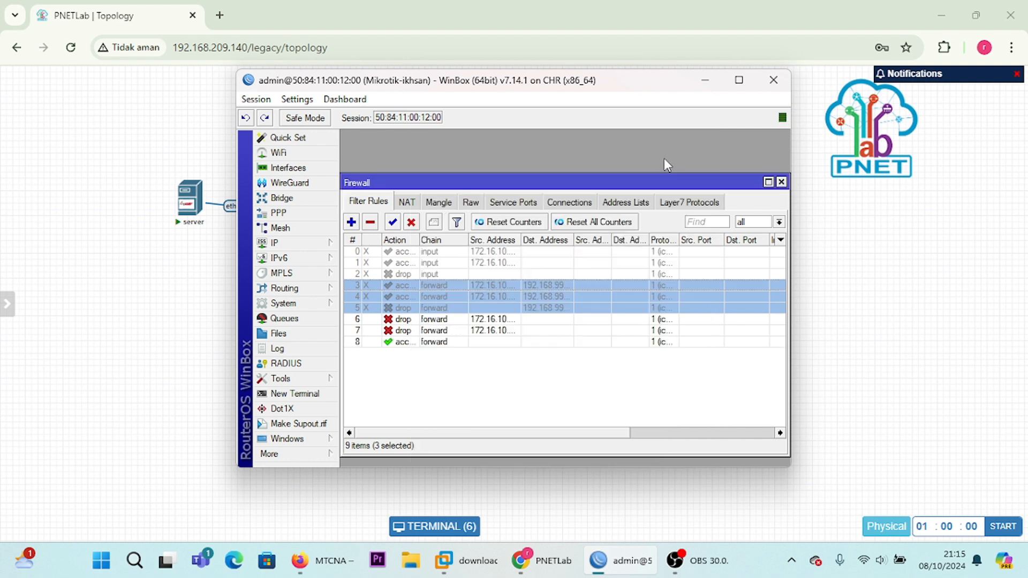
Step: Switch to PNETLab and ping 8.8.8.8 from VPC1's console, and minimise the terminal when the ping is done
left_click(706, 80)
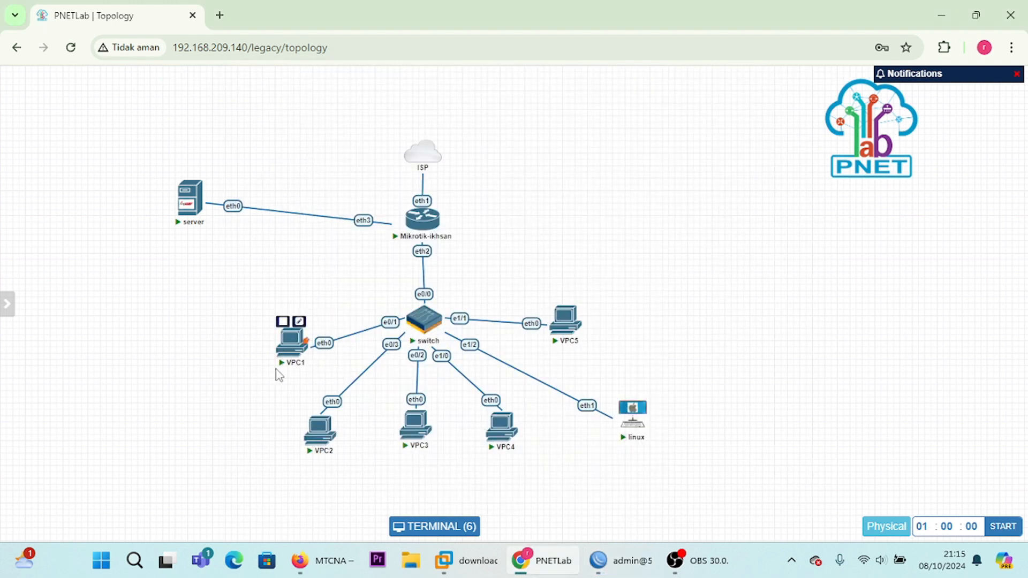
left_click(288, 352)
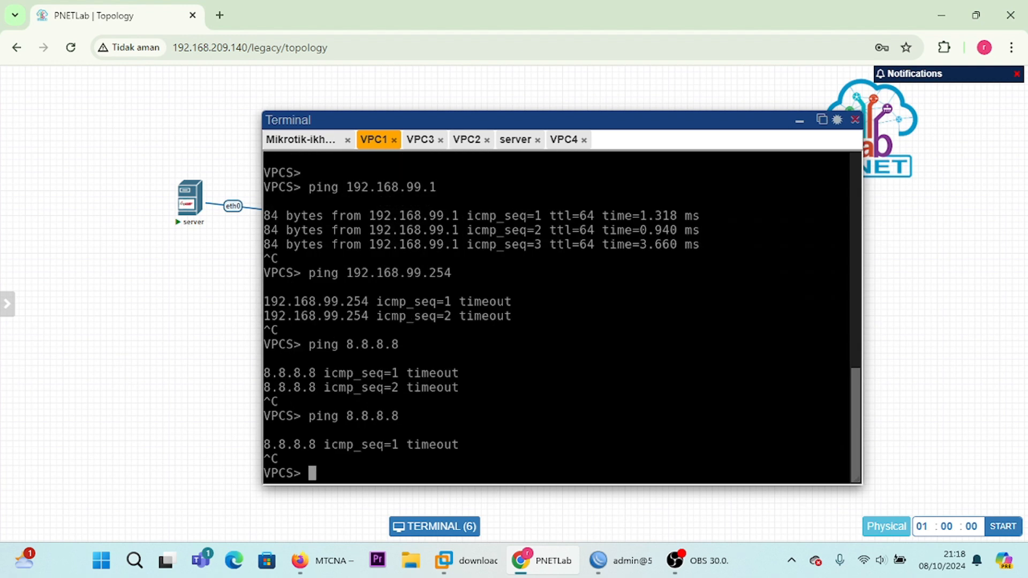
key("Up")
key("Return")
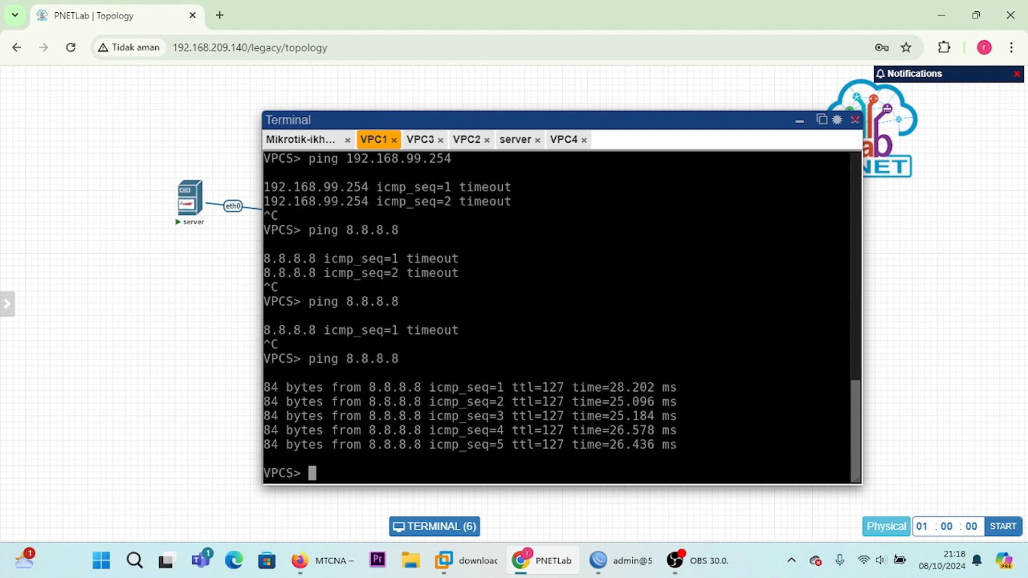
key("Return")
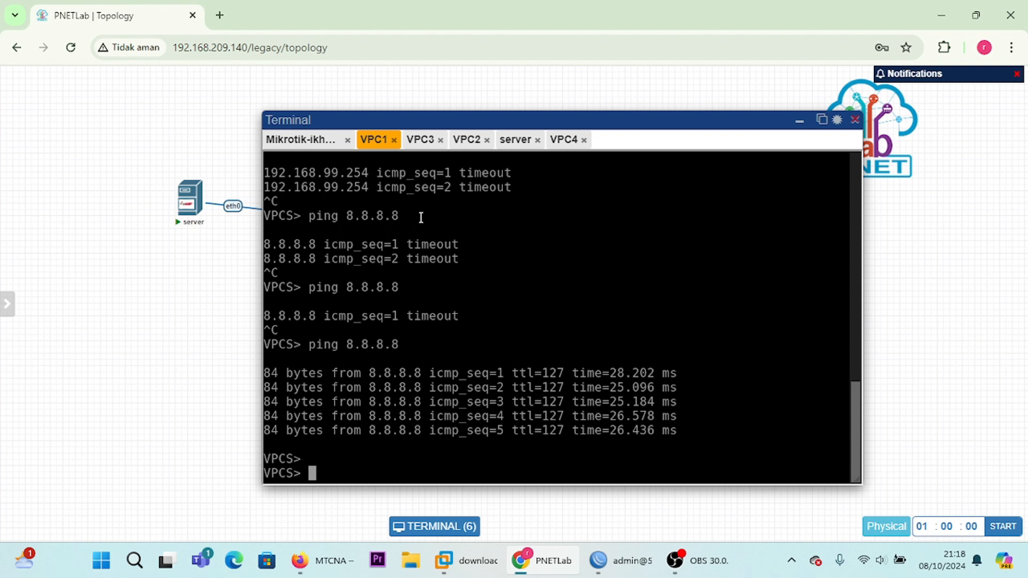
left_click(797, 125)
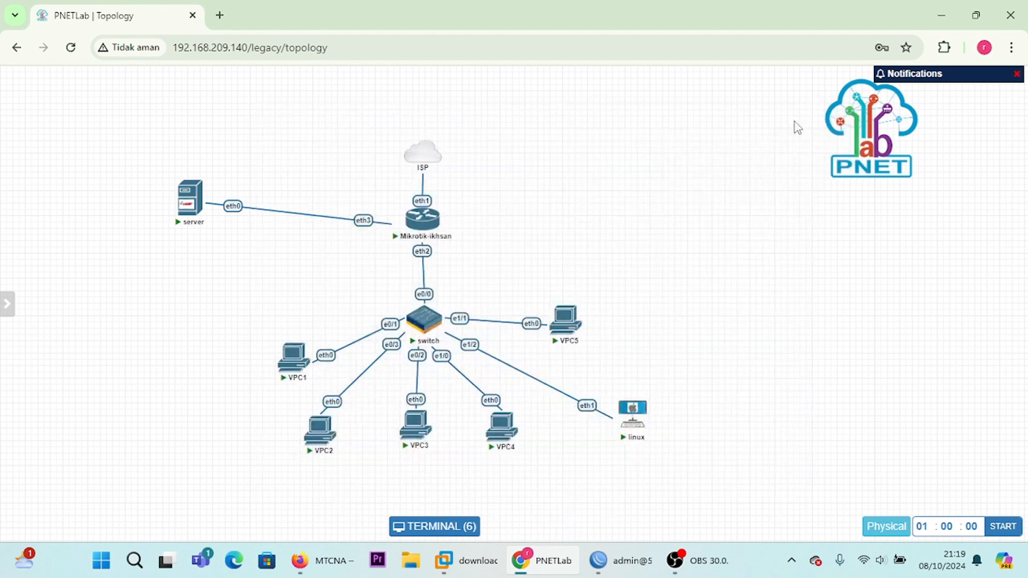
Step: Open VPC2's console, ping 8.8.8.8 from it and stop the ping after a few attempts
left_click(418, 425)
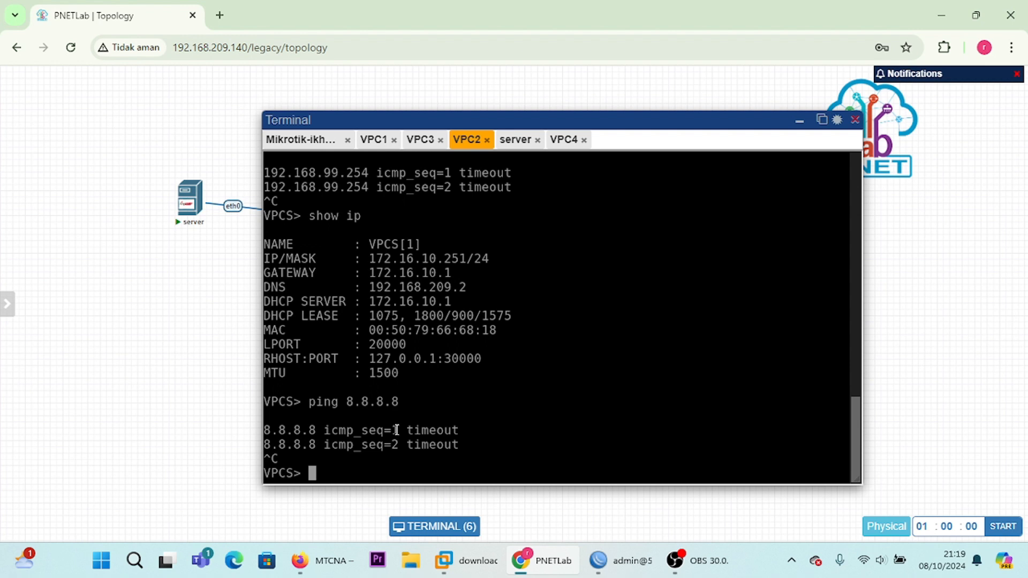
key("Up")
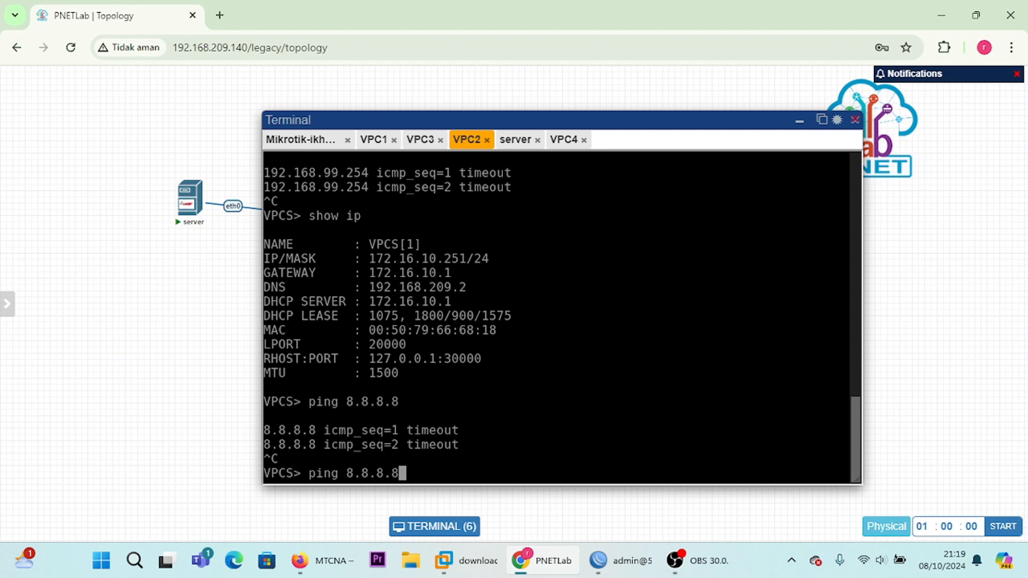
key("Return")
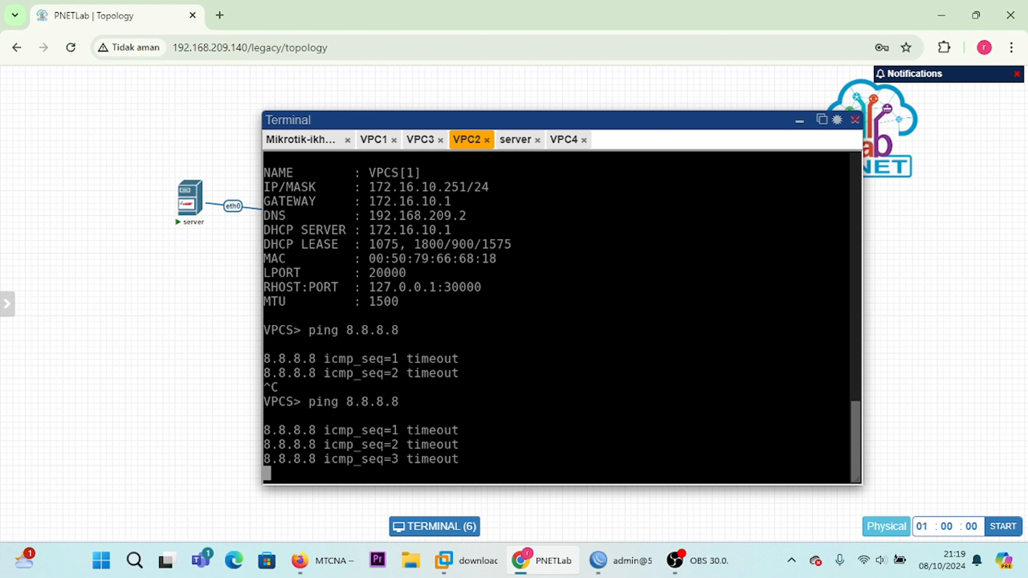
key("ctrl+c")
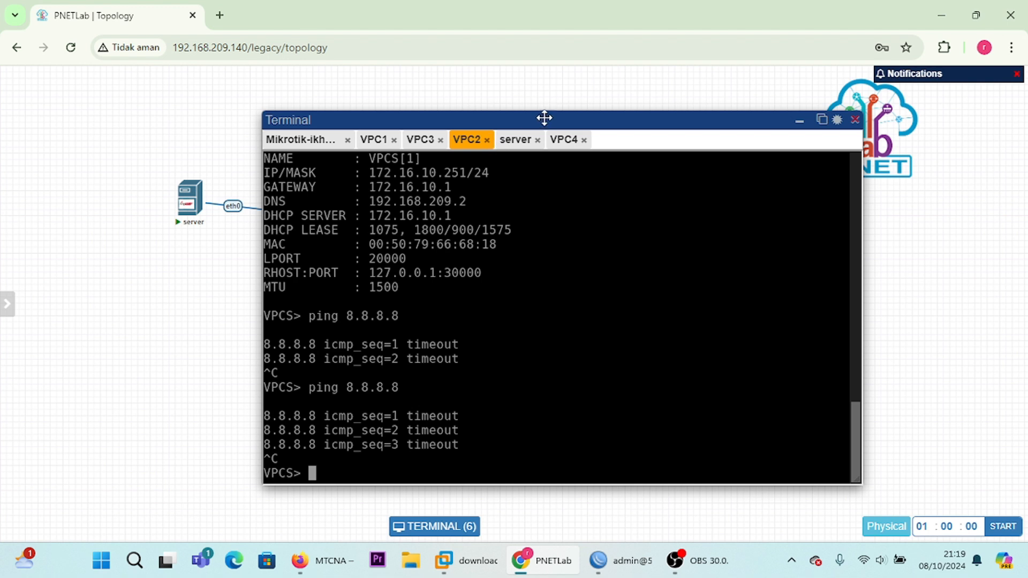
Step: Bring up VPC4's console and ping 8.8.8.8 from it
left_click(564, 139)
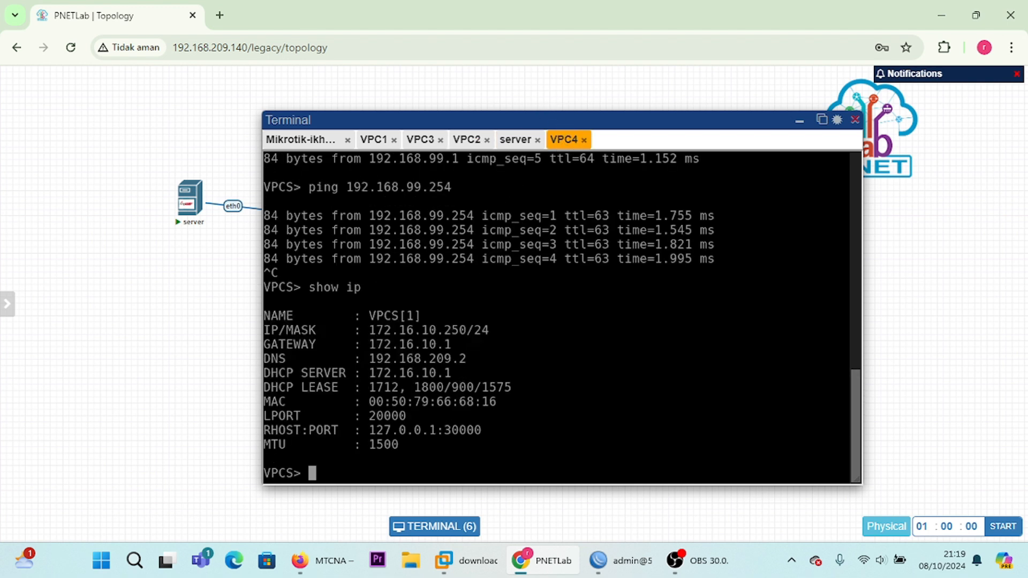
type("[")
key("BackSpace")
type("ping 8.8.8.8")
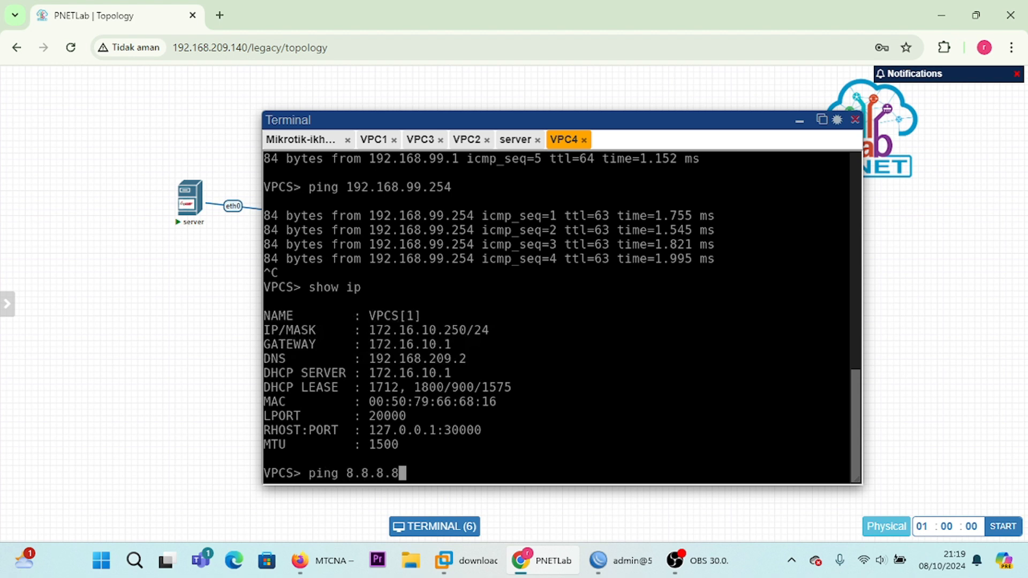
key("Return")
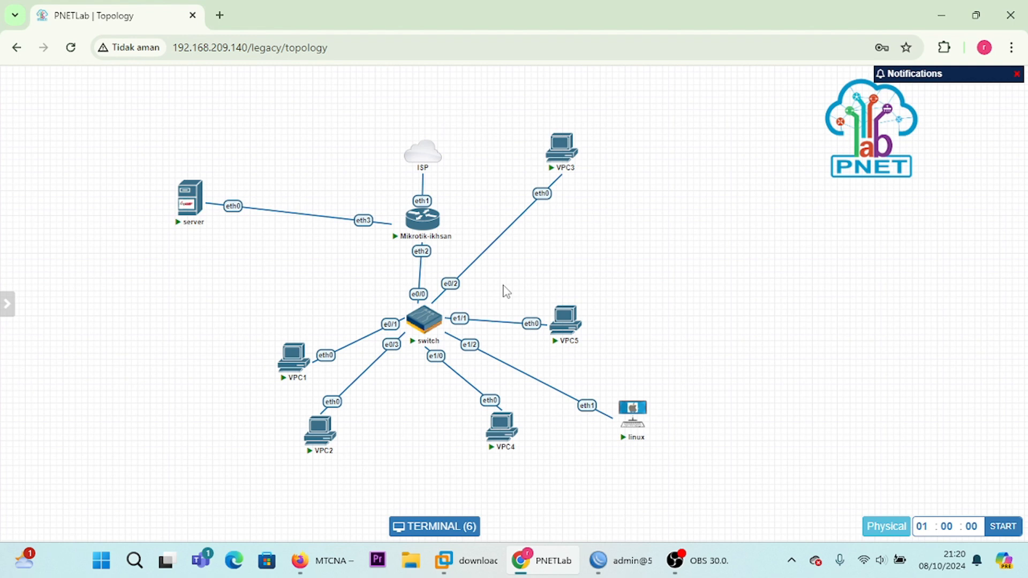
left_click(561, 149)
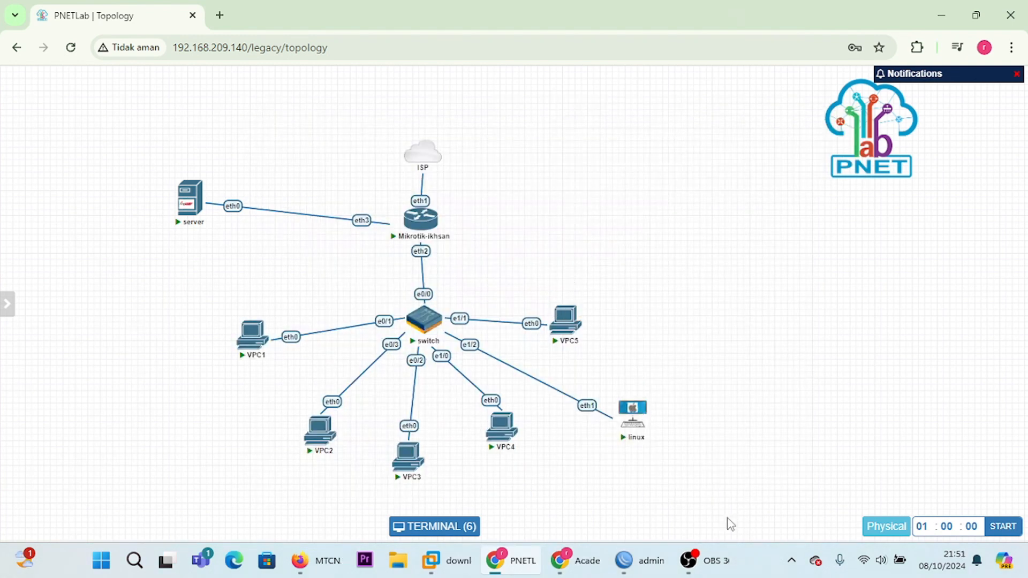
Step: Switch to WinBox, open the firewall's address lists and start a new address list entry
left_click(639, 561)
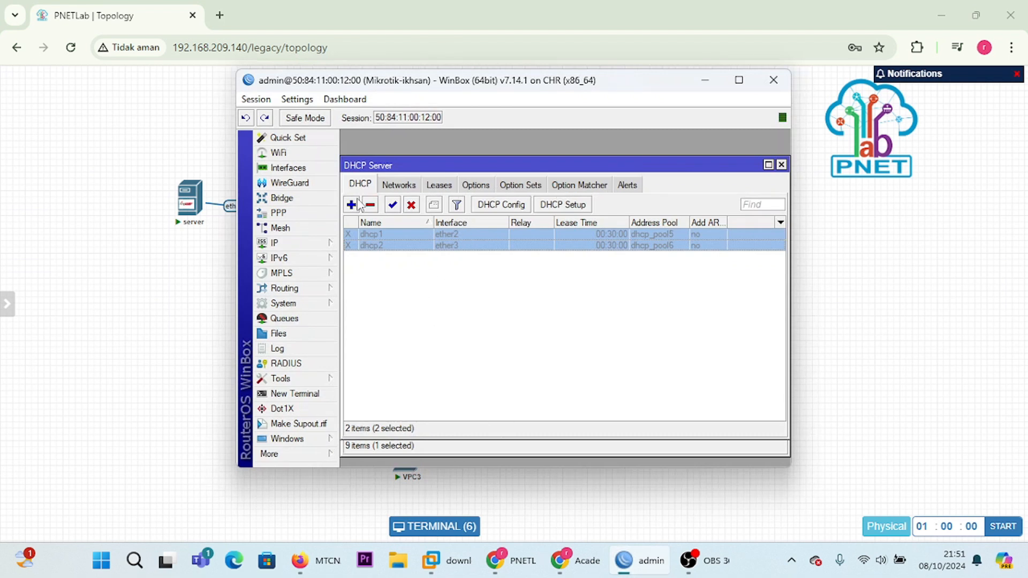
left_click(289, 246)
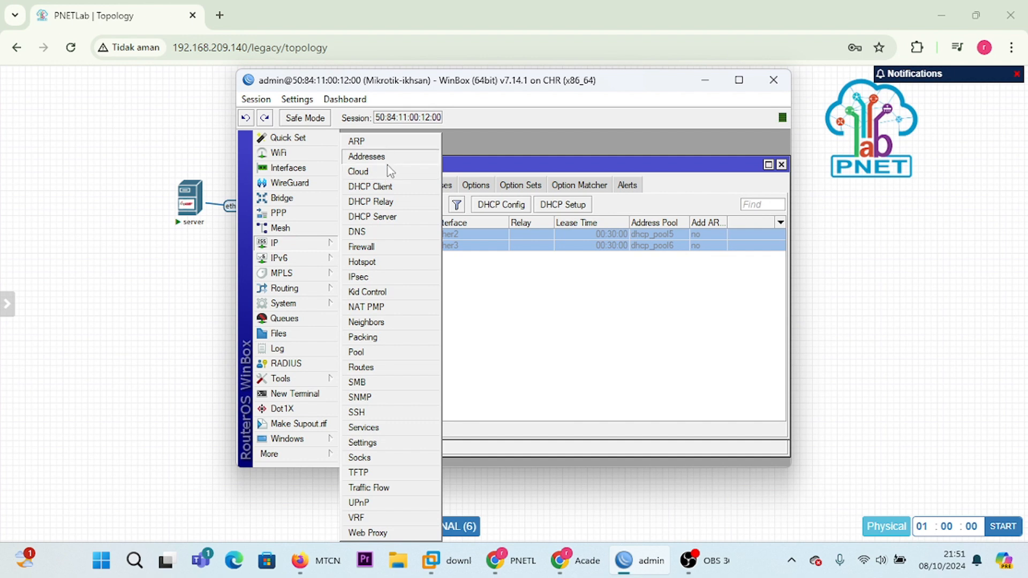
left_click(391, 248)
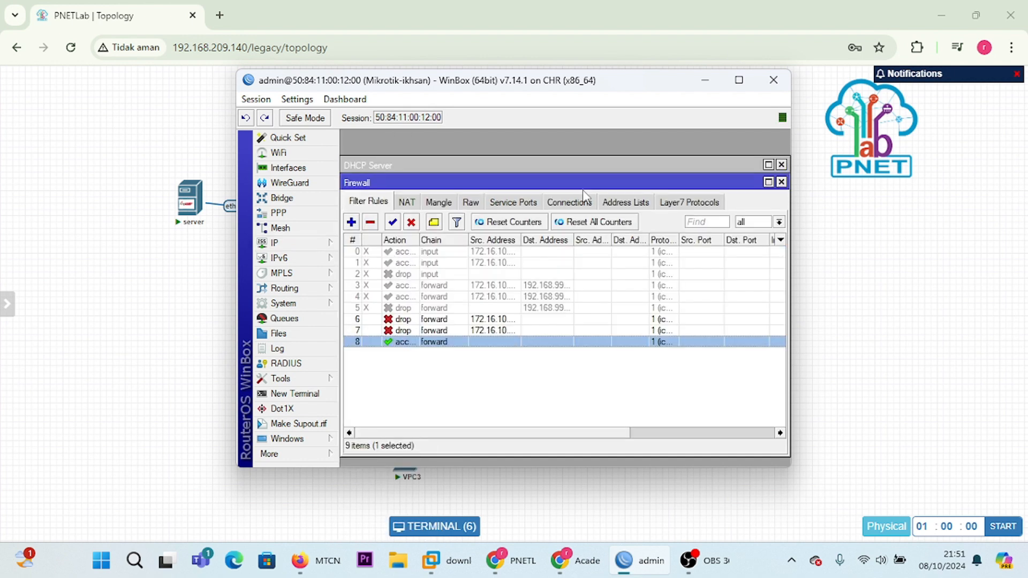
left_click(637, 202)
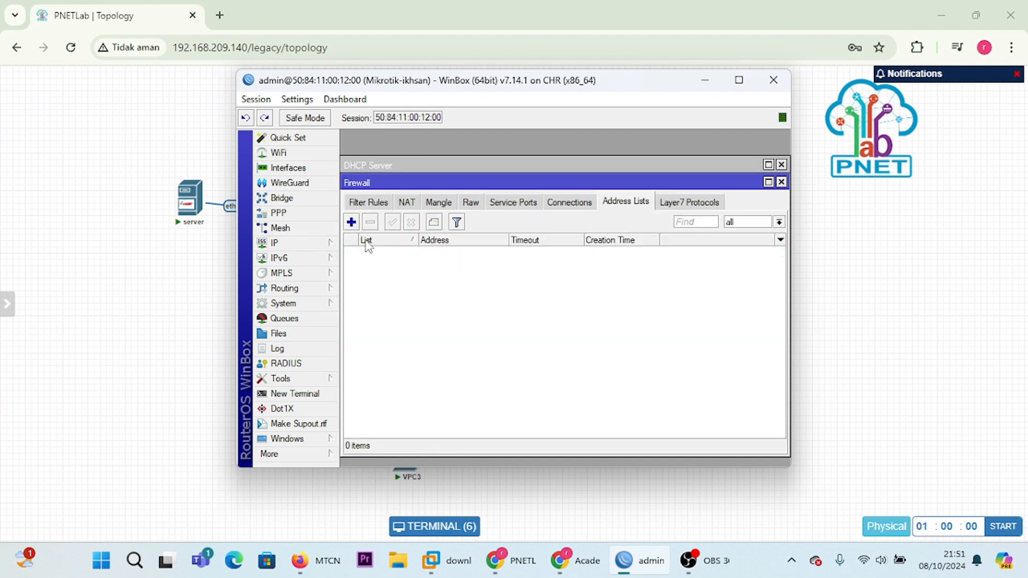
left_click(352, 222)
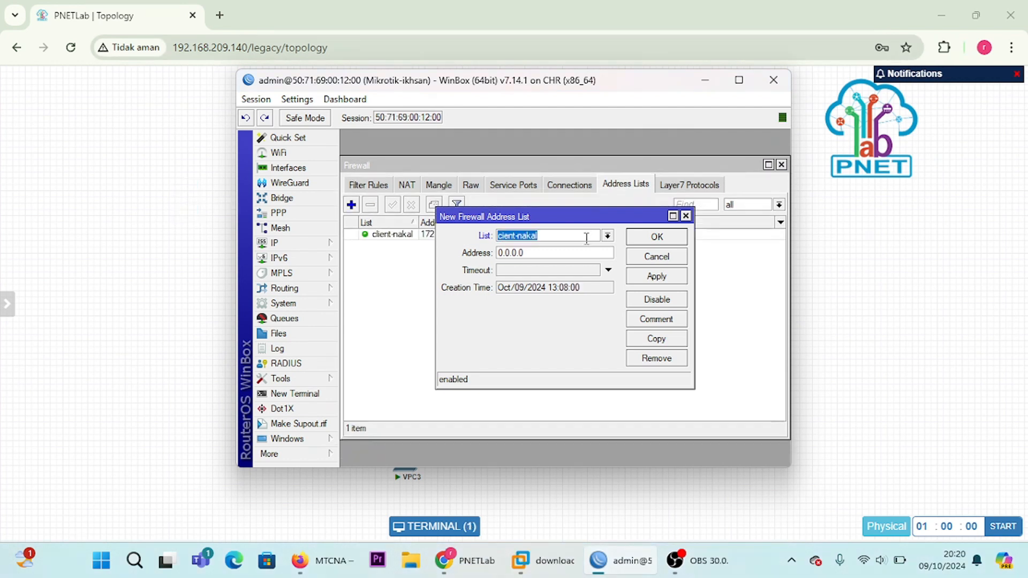
Step: Give the new entry in list cient-nakal the address range 172.16.10.30-172.16.10.40 and save it
left_click(571, 234)
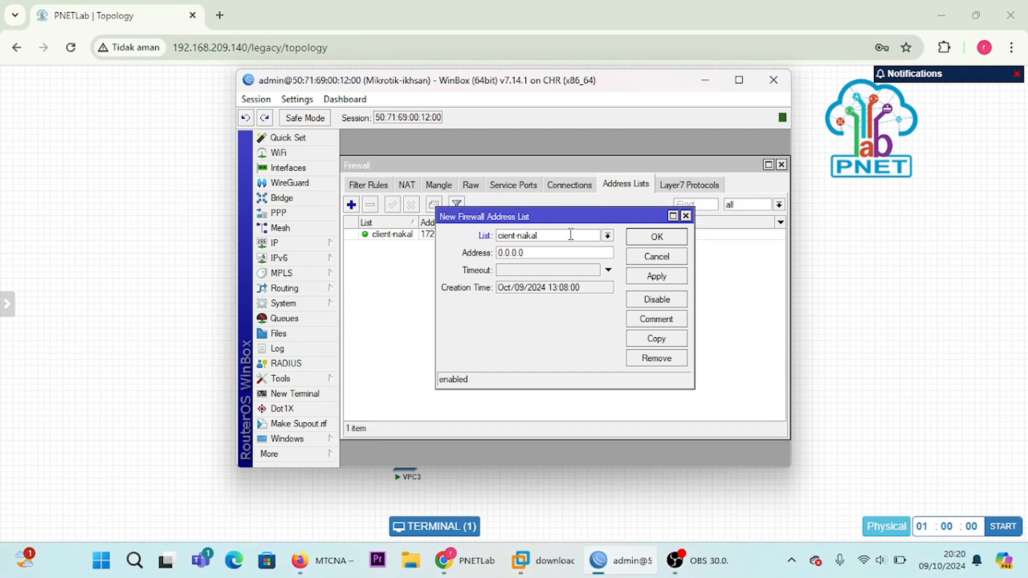
left_click(542, 254)
key("BackSpace")
key("BackSpace")
key("BackSpace")
key("BackSpace")
key("BackSpace")
key("BackSpace")
key("BackSpace")
type("172.16.10.30-172.16.10")
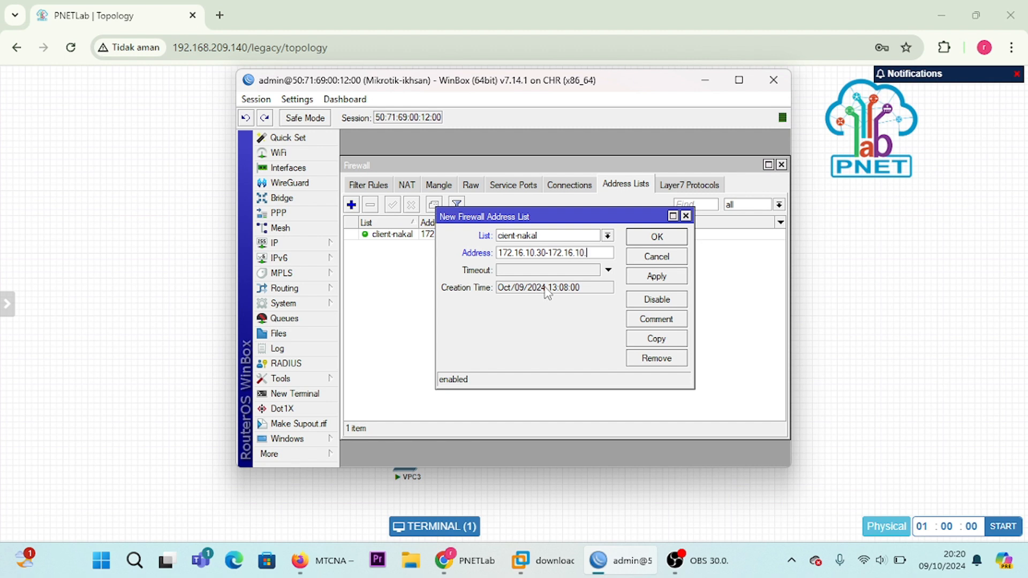
type(".40")
left_click(642, 278)
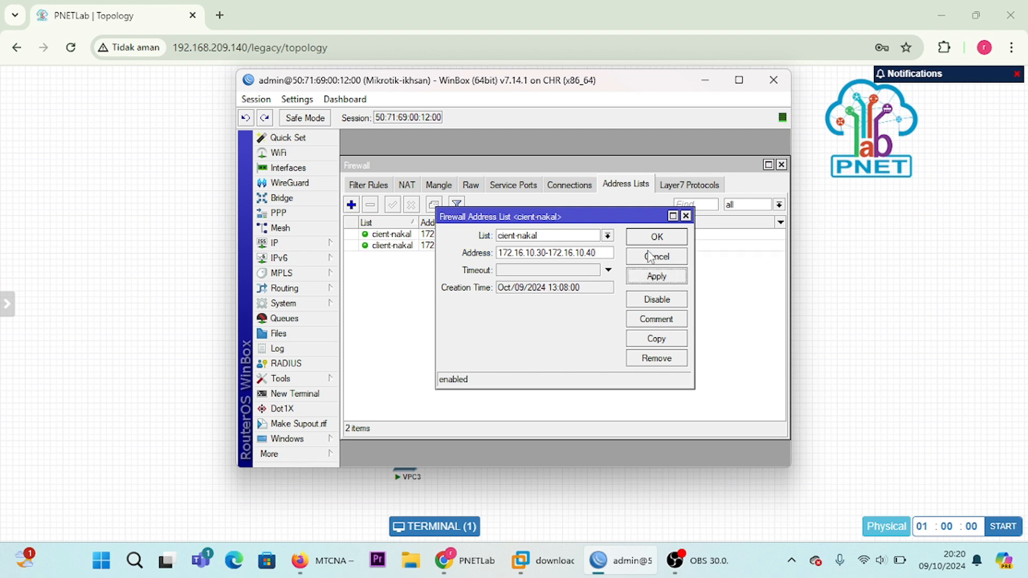
left_click(658, 238)
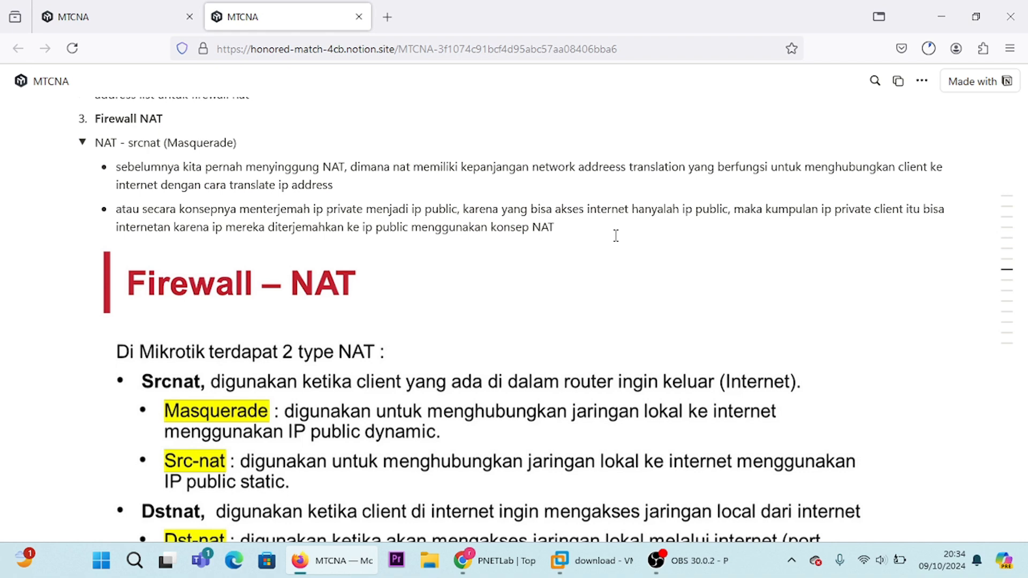
Step: Read the Firewall NAT section of the MTCNA notes in Firefox, covering srcnat and dstnat types and the masquerade and src-nat actions
scroll(615, 236, "down", 3)
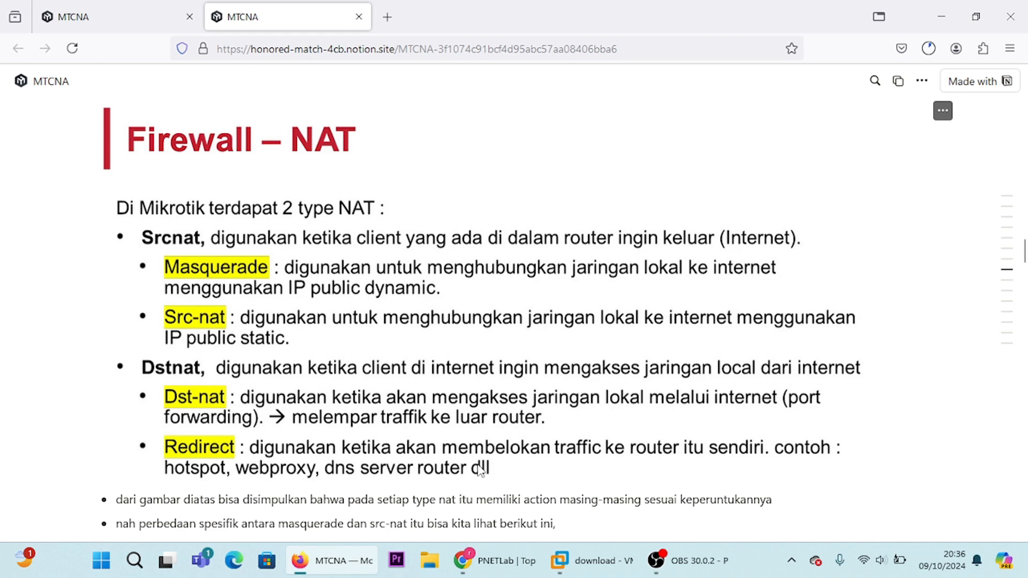
left_click(687, 554)
scroll(277, 257, "down", 4)
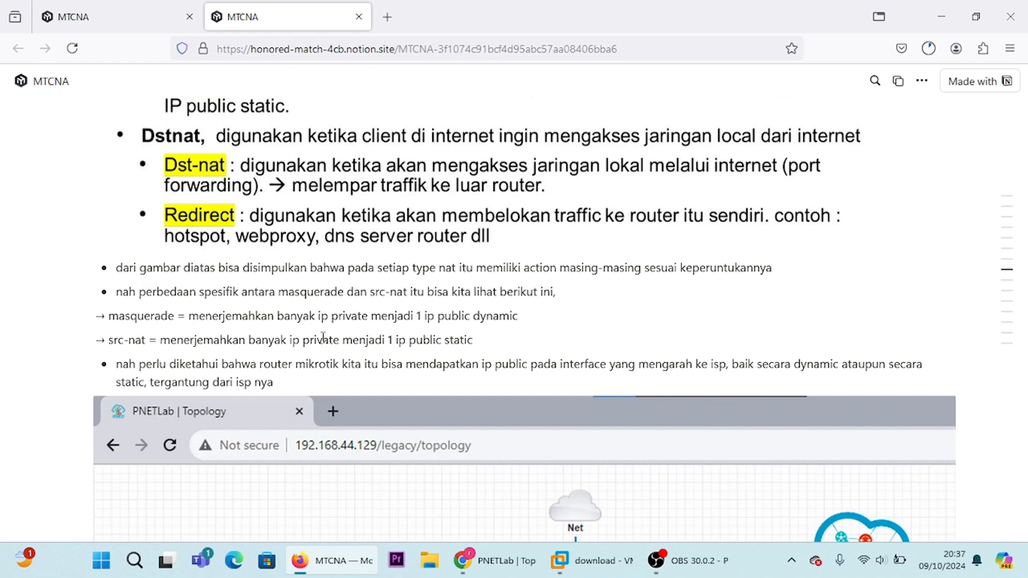
scroll(274, 401, "down", 3)
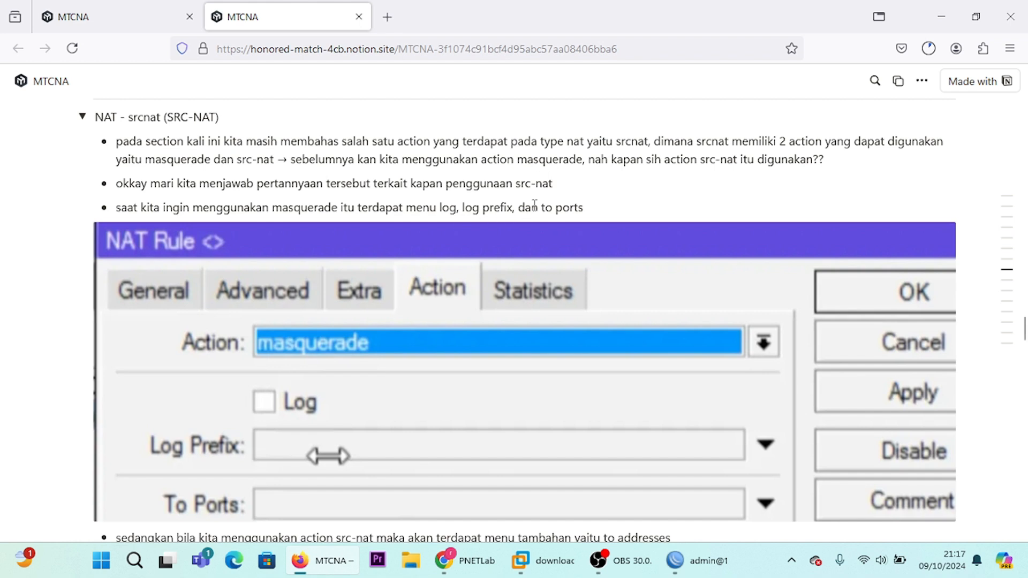
scroll(534, 205, "down", 1)
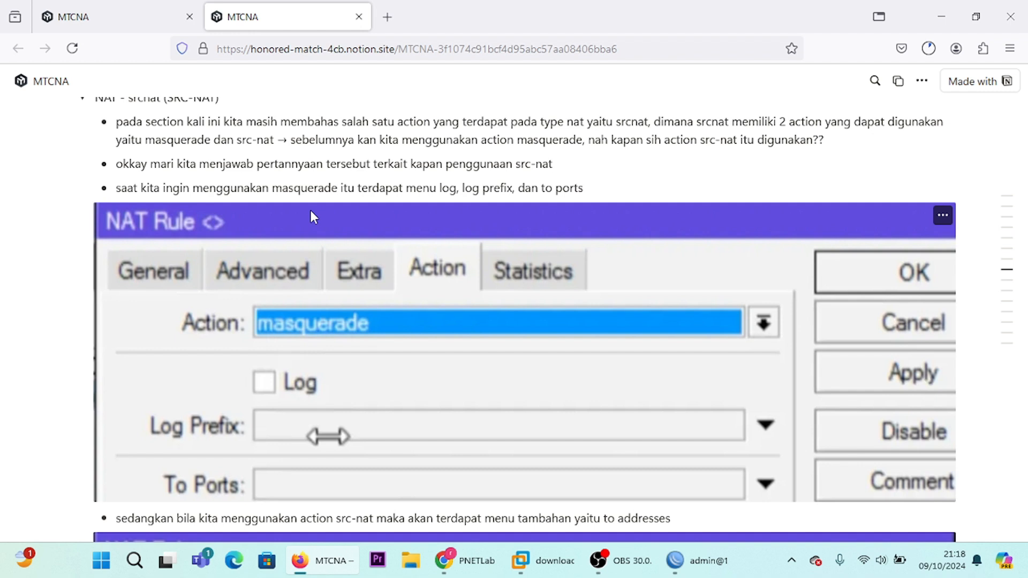
scroll(311, 210, "down", 1)
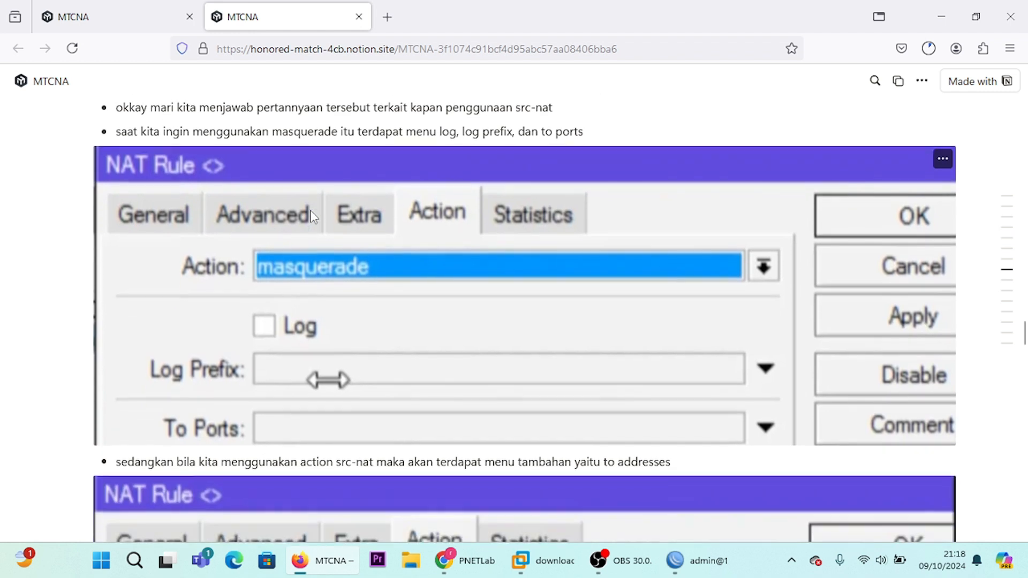
scroll(311, 212, "down", 1)
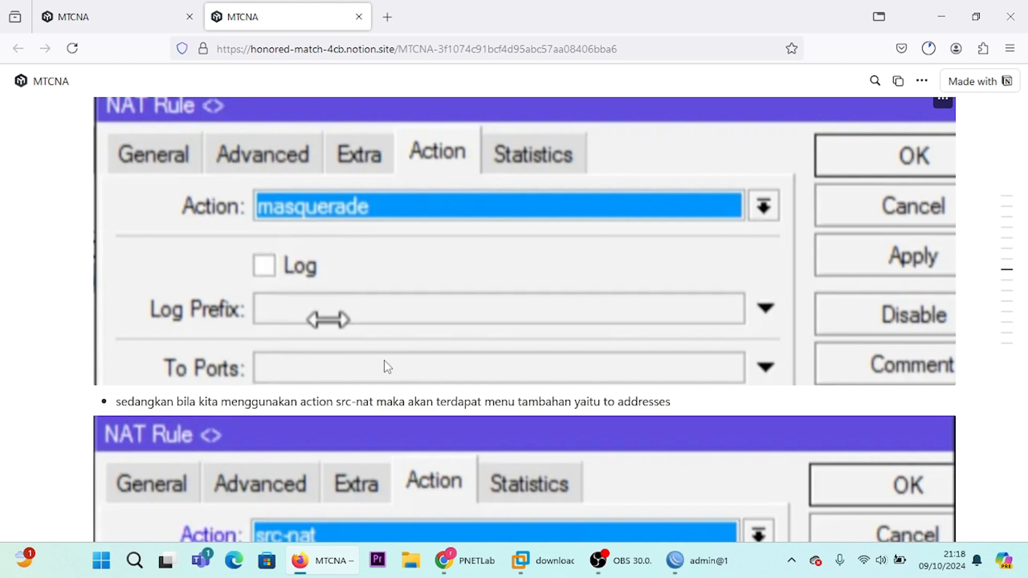
scroll(388, 367, "down", 5)
scroll(388, 368, "up", 1)
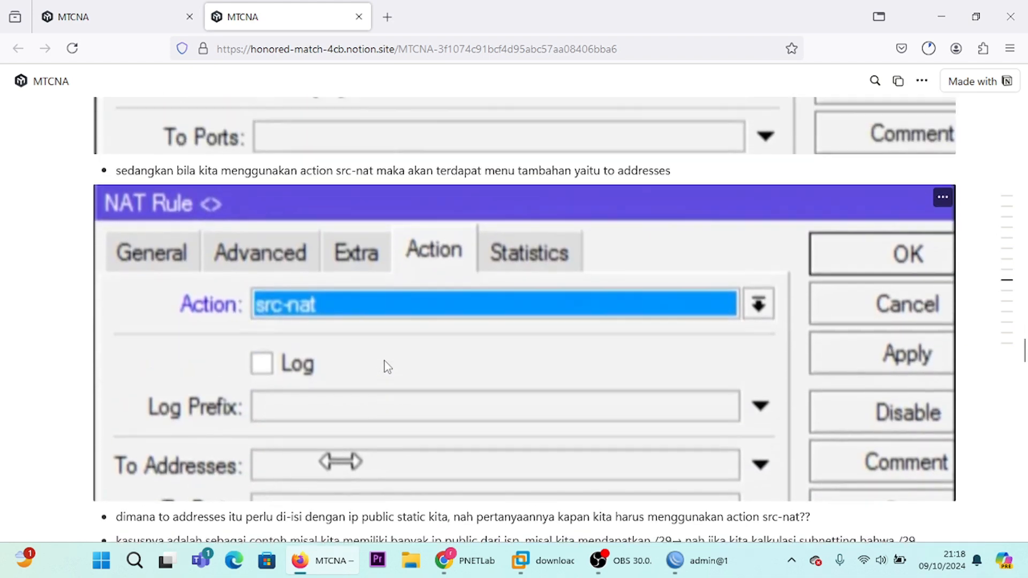
scroll(461, 363, "down", 1)
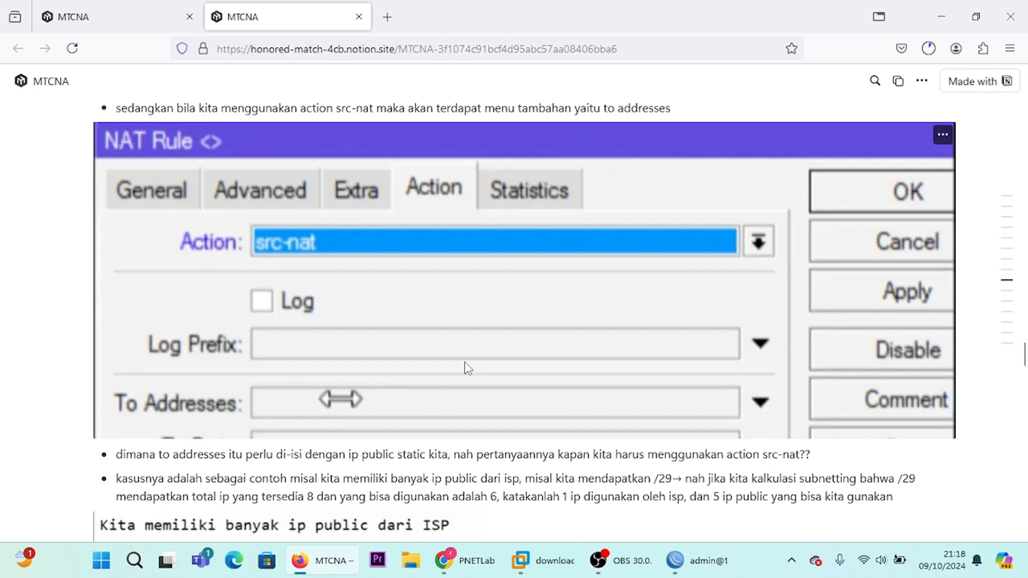